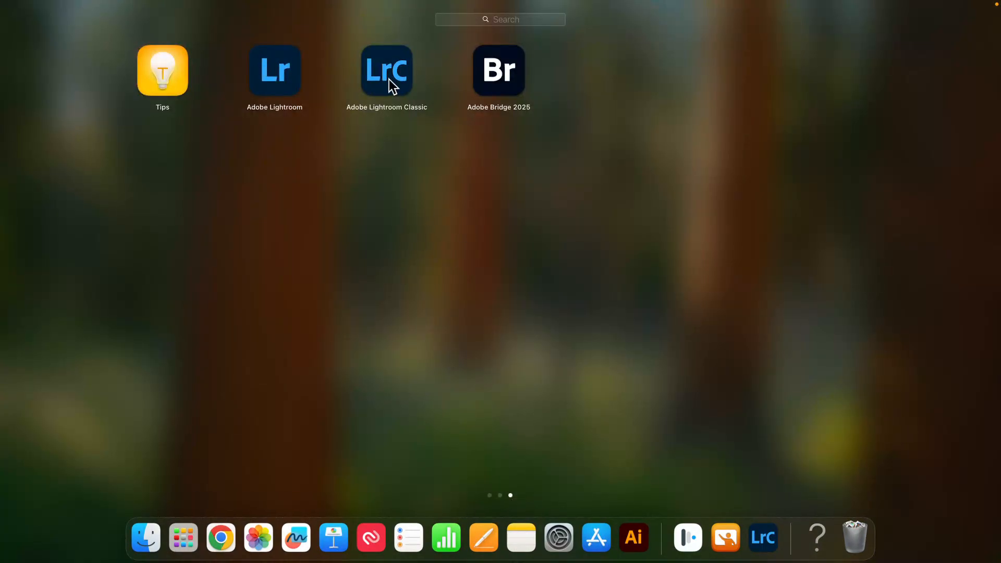
- Try to open the Creative Cloud Desktop App by searching the installed apps for "creat"
{"action": "left_click_drag", "start_coordinate": [295, 236], "coordinate": [470, 224]}
{"action": "left_click", "coordinate": [496, 21]}
{"action": "type", "text": "creat"}
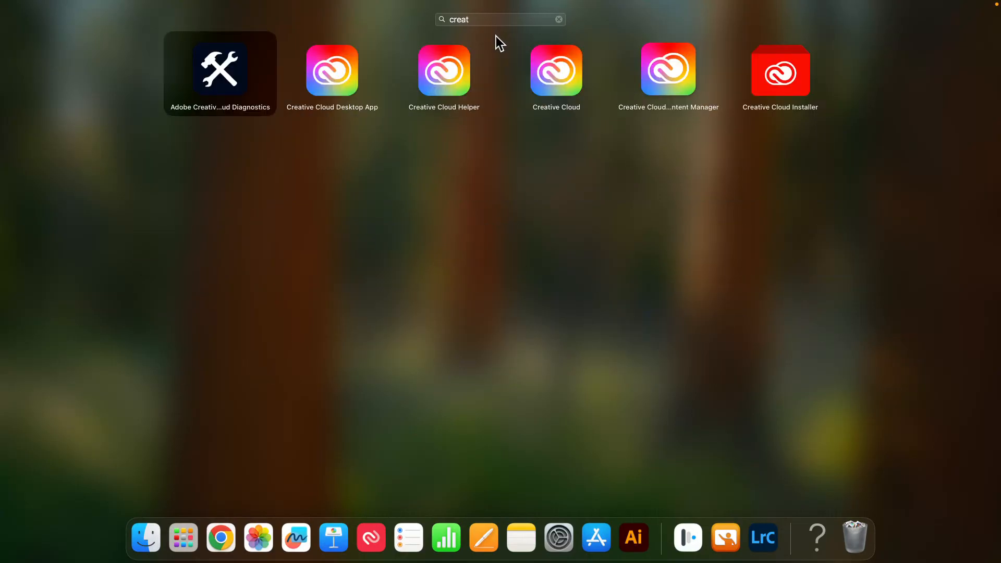
{"action": "left_click", "coordinate": [338, 75]}
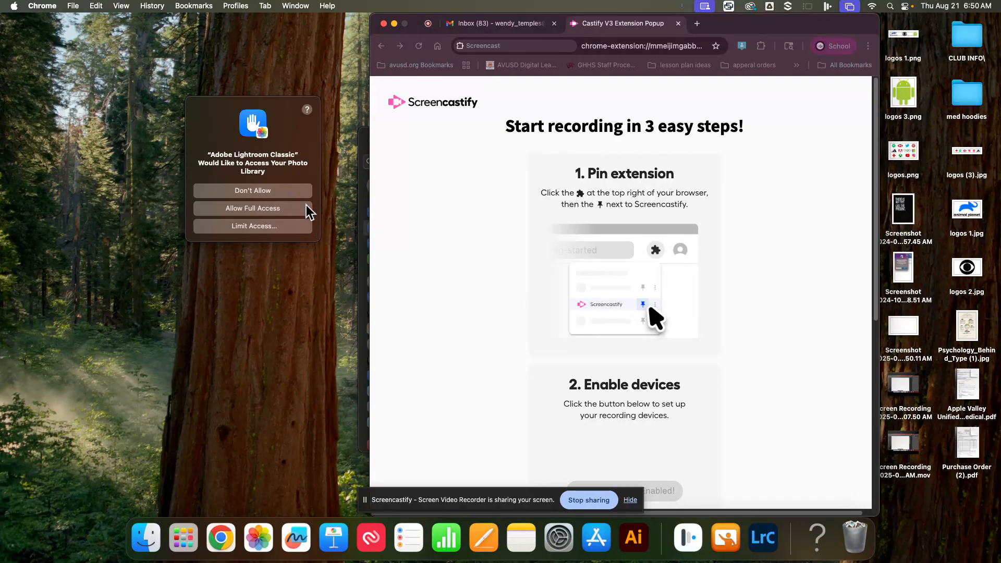
- Search the installed apps for "creative" and open Creative Cloud
{"action": "left_click", "coordinate": [180, 547]}
{"action": "left_click", "coordinate": [497, 20]}
{"action": "type", "text": "creative"}
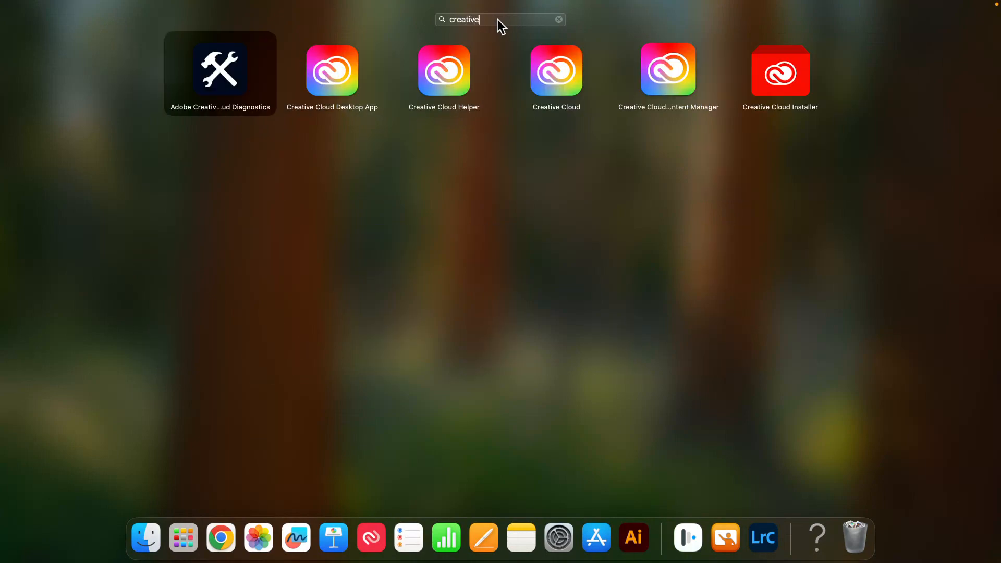
{"action": "left_click", "coordinate": [563, 74]}
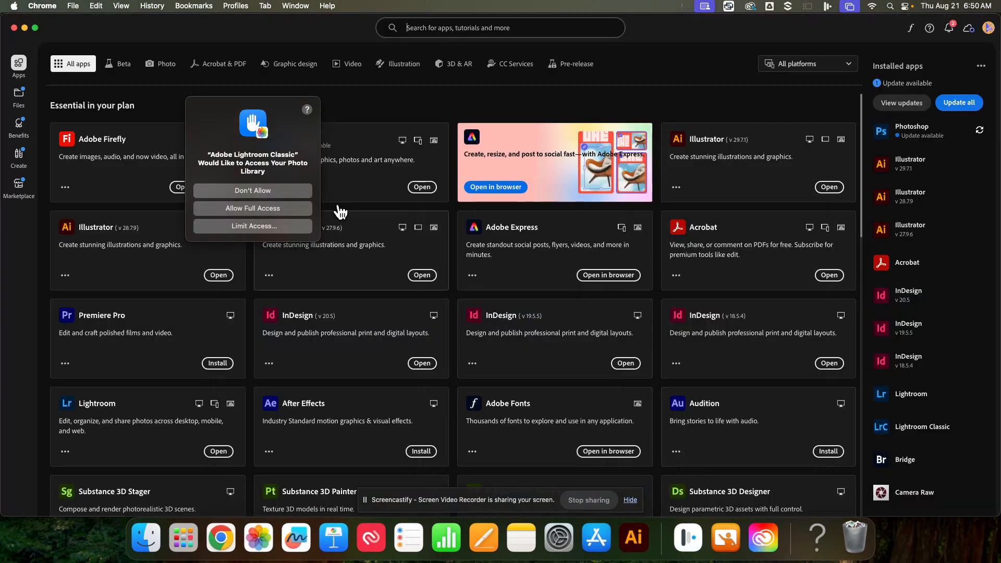
- Move the photo library access prompt out of the way and launch Lightroom Classic from the Creative Cloud app list
{"action": "left_click_drag", "start_coordinate": [273, 99], "coordinate": [883, 159]}
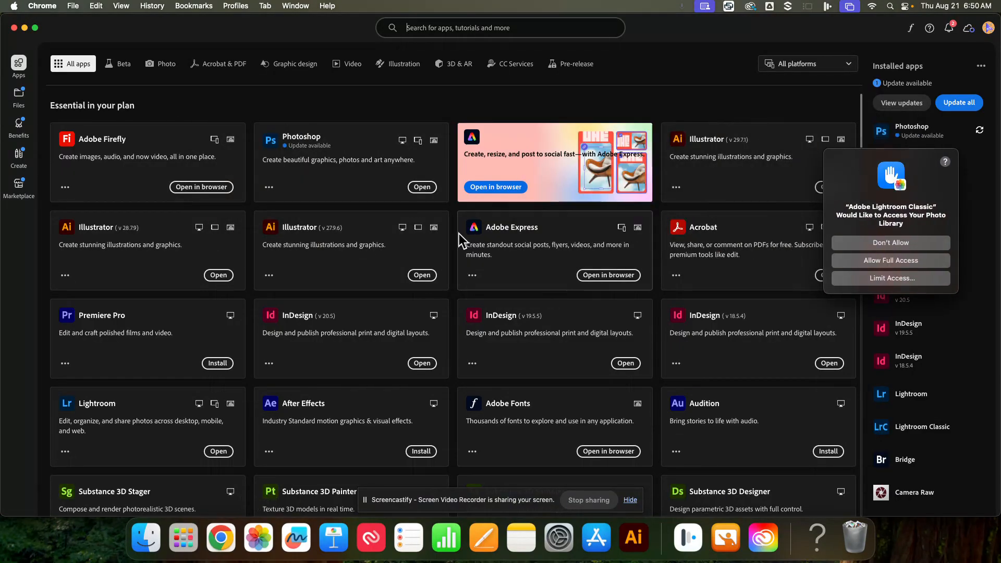
{"action": "scroll", "coordinate": [542, 344], "scroll_direction": "down", "scroll_amount": 1}
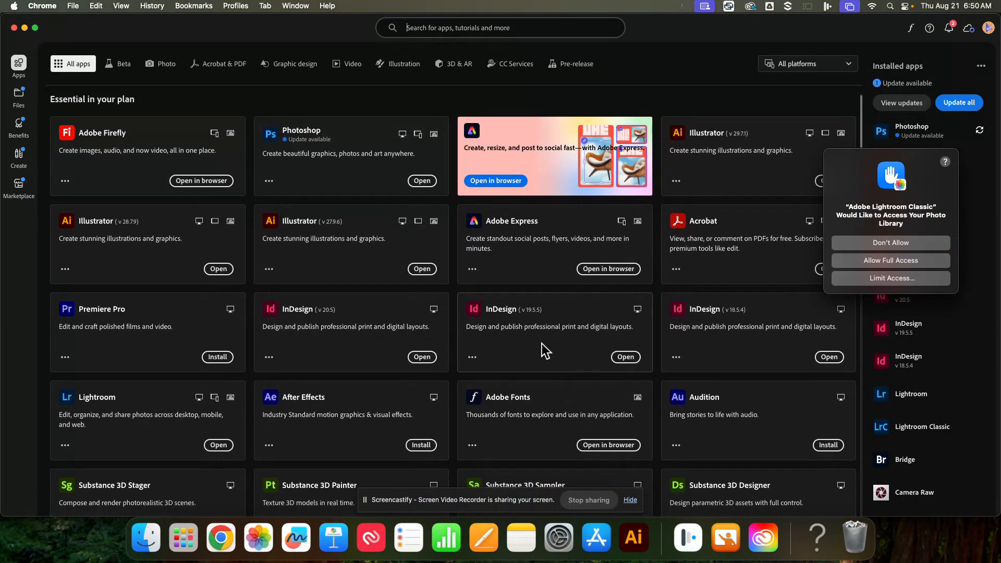
{"action": "scroll", "coordinate": [542, 343], "scroll_direction": "down", "scroll_amount": 10}
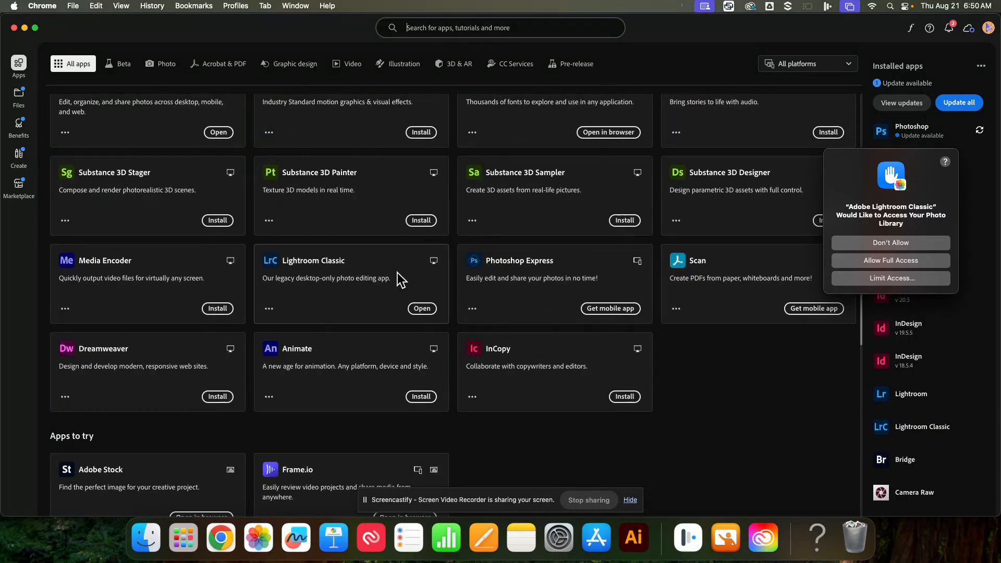
{"action": "scroll", "coordinate": [349, 282], "scroll_direction": "up", "scroll_amount": 1}
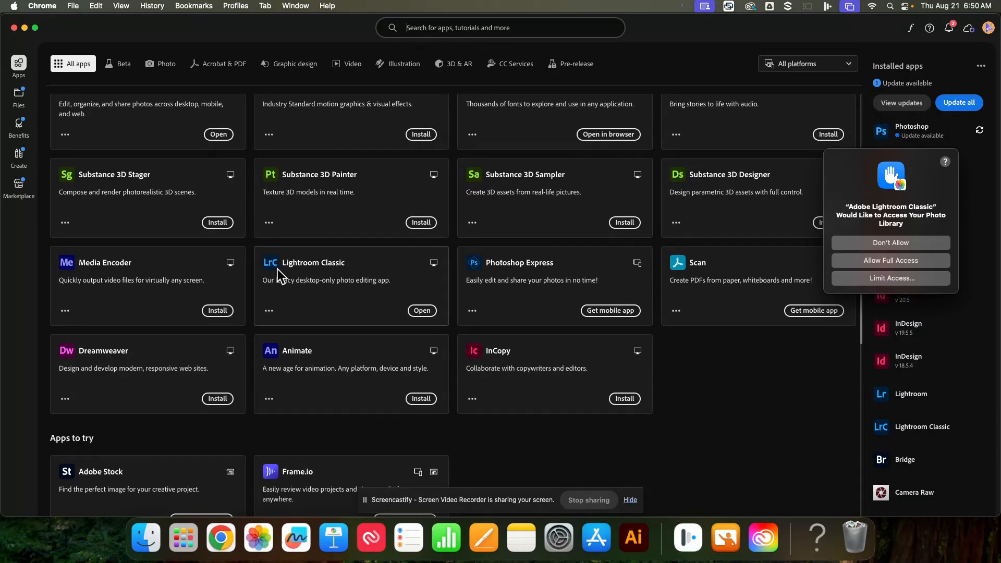
{"action": "scroll", "coordinate": [340, 265], "scroll_direction": "up", "scroll_amount": 2}
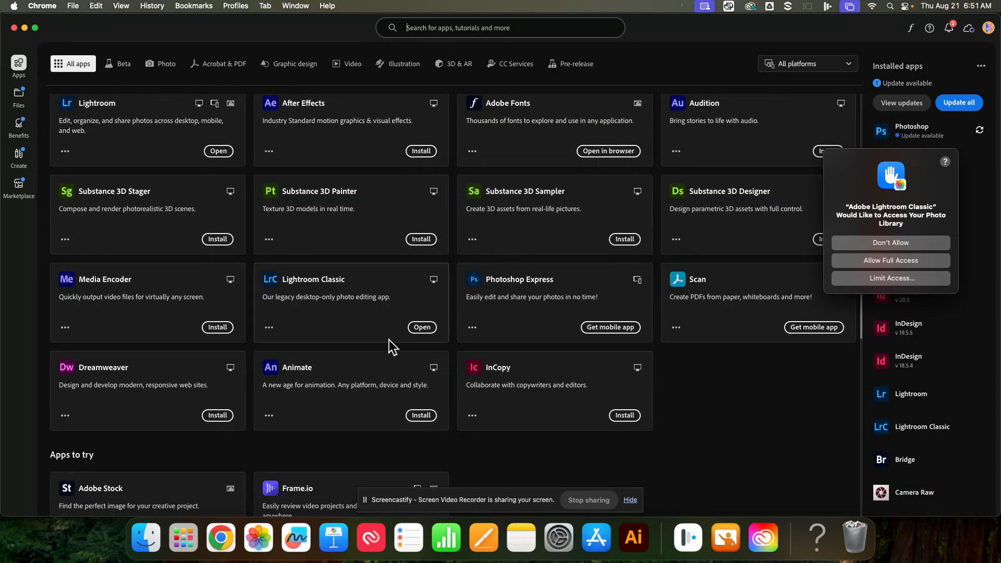
{"action": "left_click", "coordinate": [423, 327]}
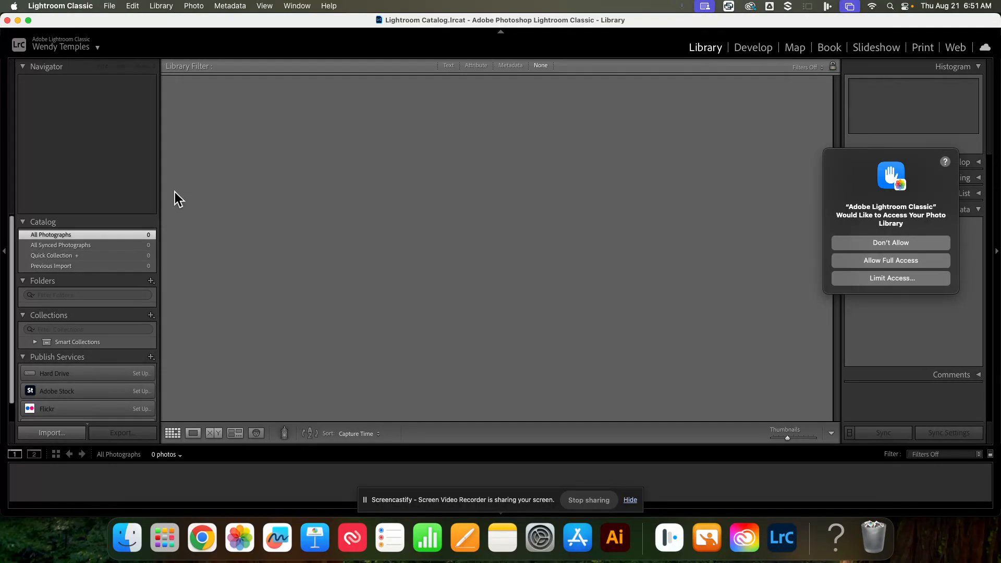
- Hide the screen-sharing bar, return to Lightroom Classic and allow it full access to the photo library
{"action": "left_click_drag", "start_coordinate": [867, 180], "coordinate": [364, 136]}
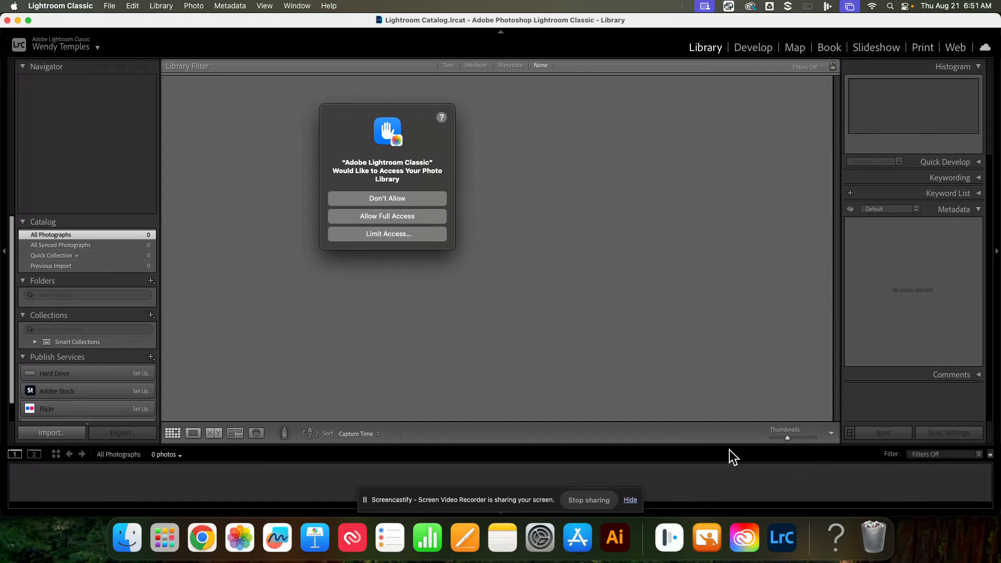
{"action": "left_click", "coordinate": [630, 501]}
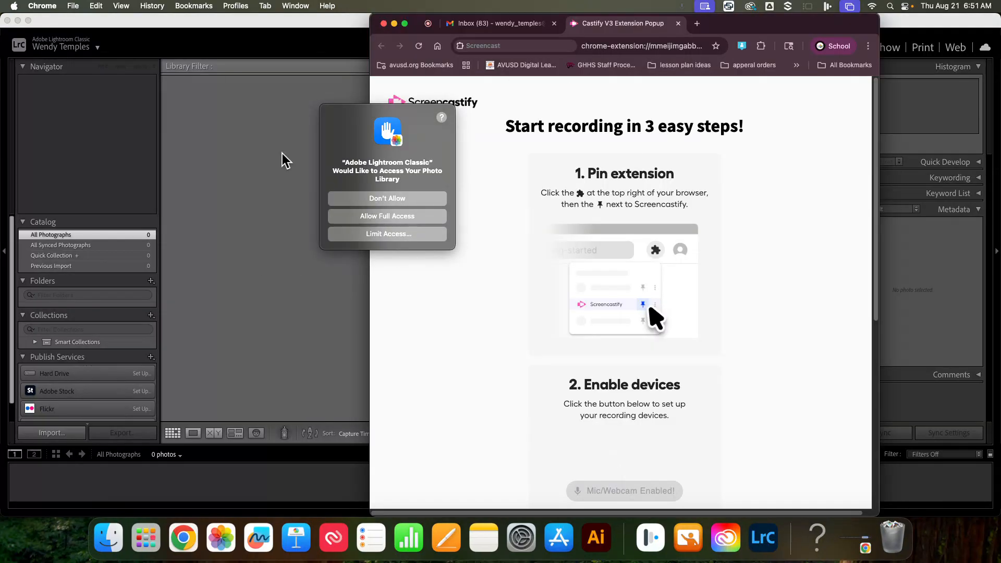
{"action": "left_click", "coordinate": [302, 110]}
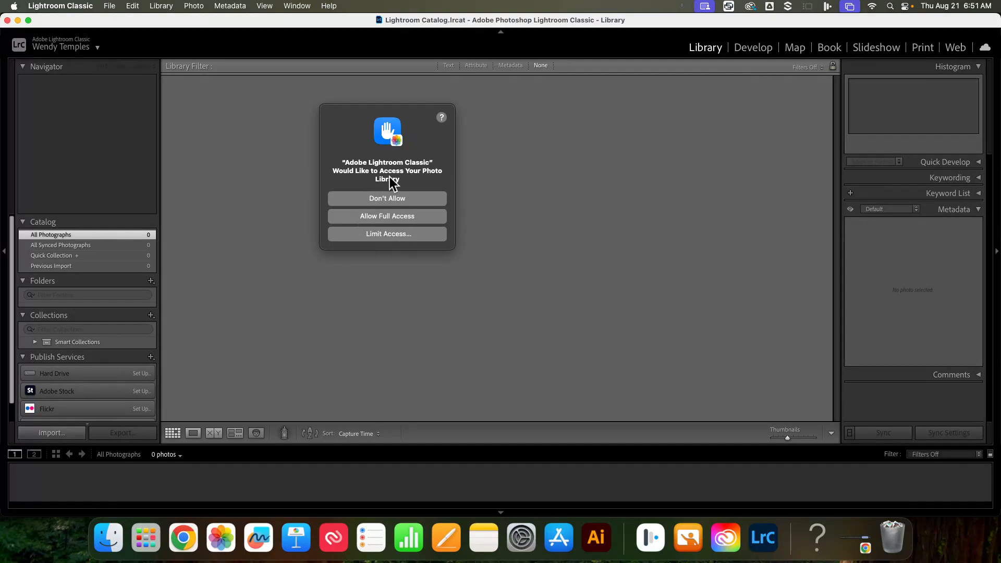
{"action": "left_click", "coordinate": [384, 215]}
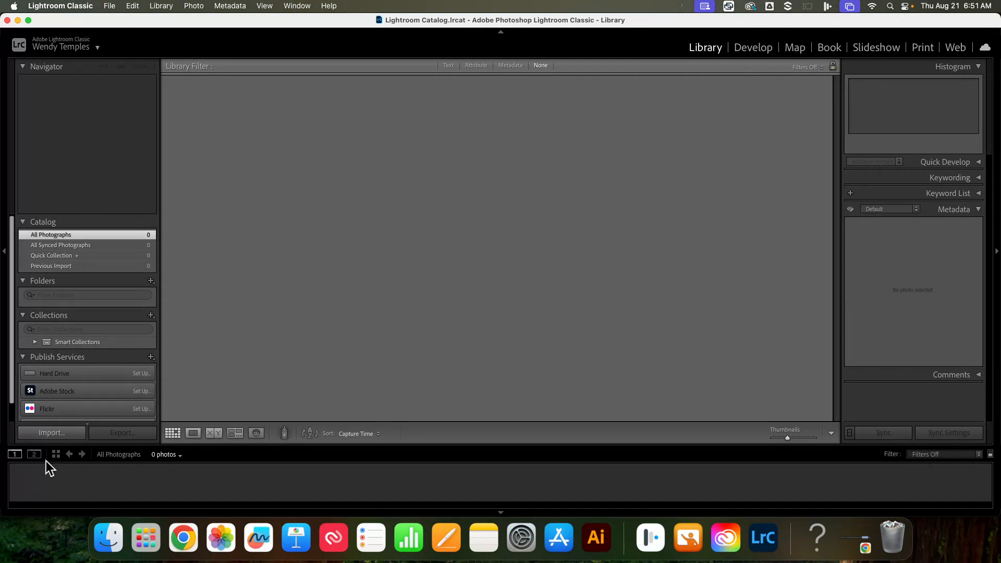
- Start a photo import and allow Lightroom Classic to access the Desktop, Documents and Downloads folders
{"action": "left_click", "coordinate": [38, 435]}
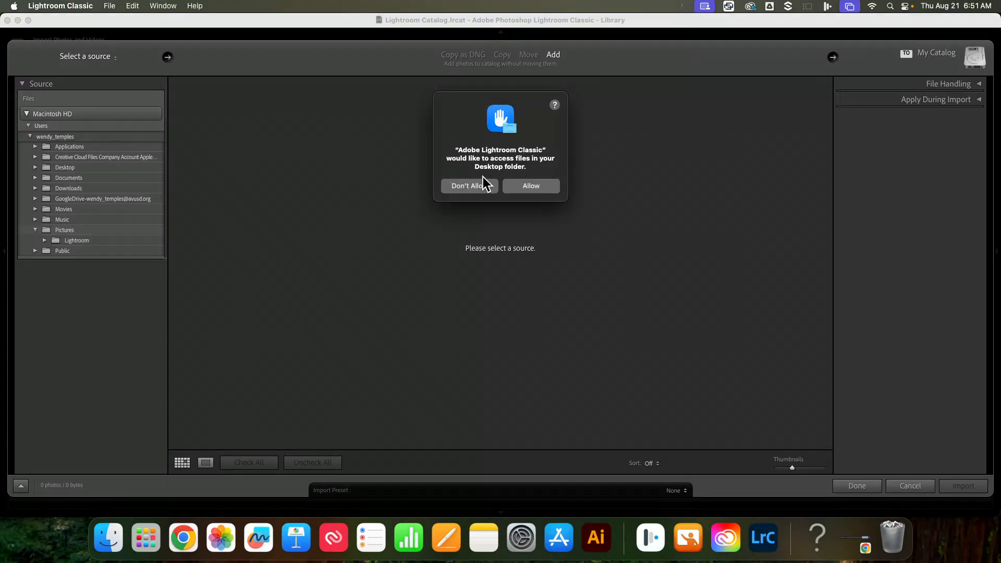
{"action": "left_click", "coordinate": [530, 186]}
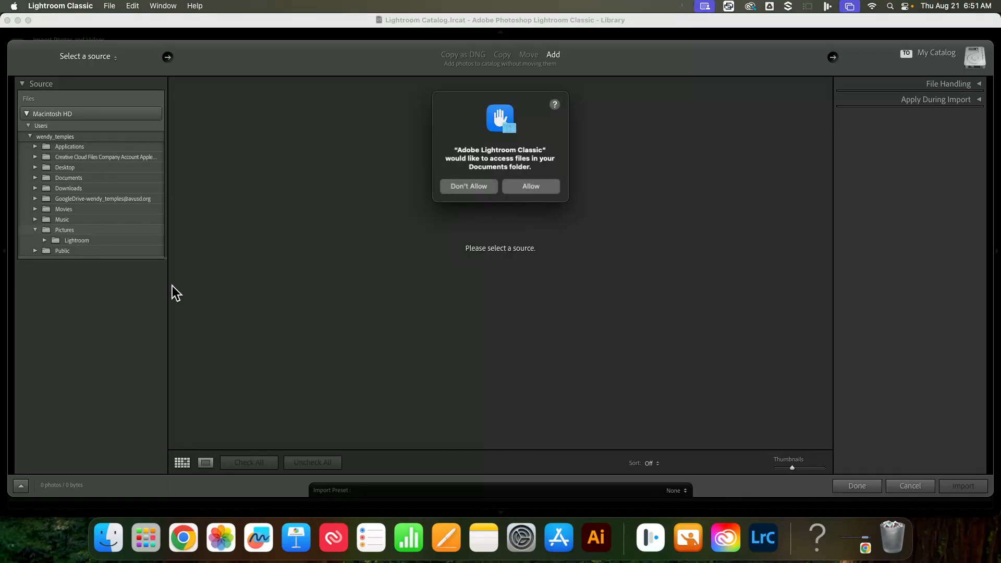
{"action": "left_click", "coordinate": [527, 190]}
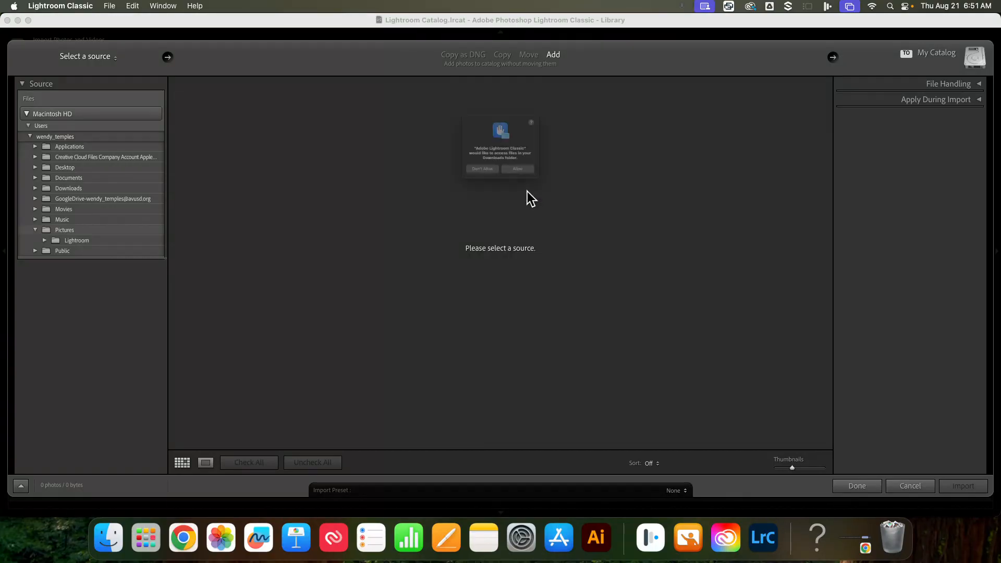
{"action": "left_click", "coordinate": [526, 190]}
{"action": "left_click", "coordinate": [527, 190]}
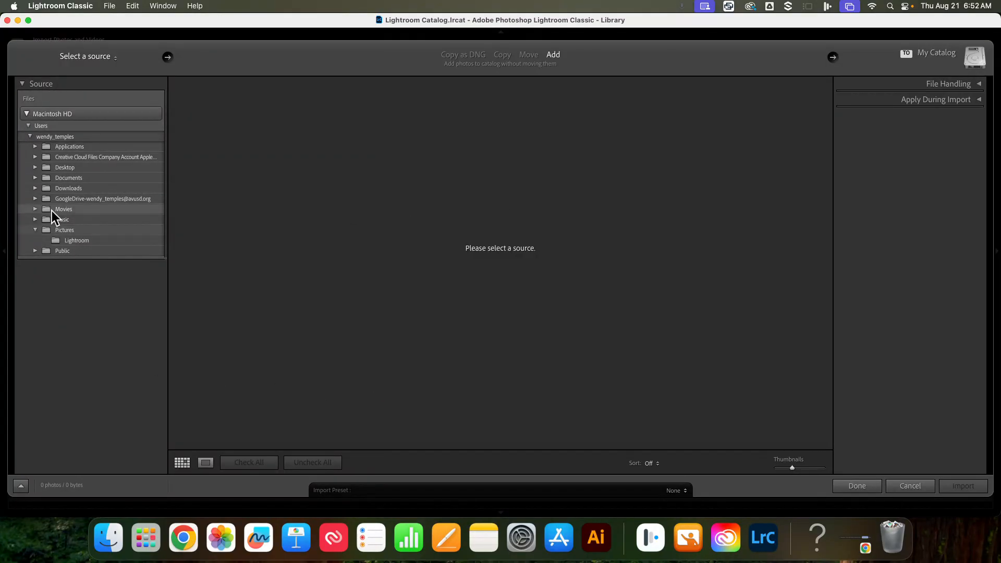
- Browse the Users folder as import source, allow access to Apple Music and the media library, and expand the home folder's Pictures folder
{"action": "left_click", "coordinate": [32, 127]}
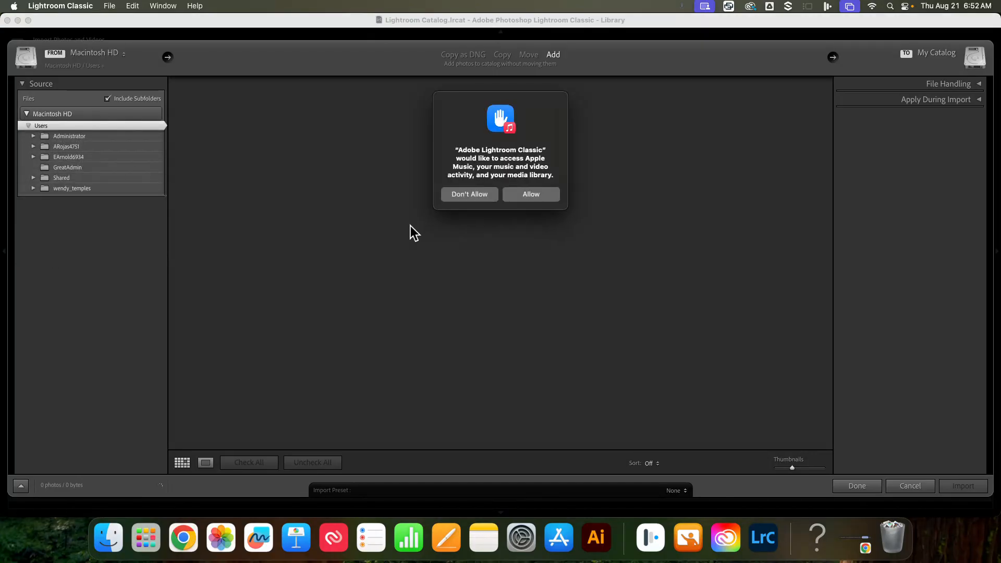
{"action": "left_click", "coordinate": [515, 194]}
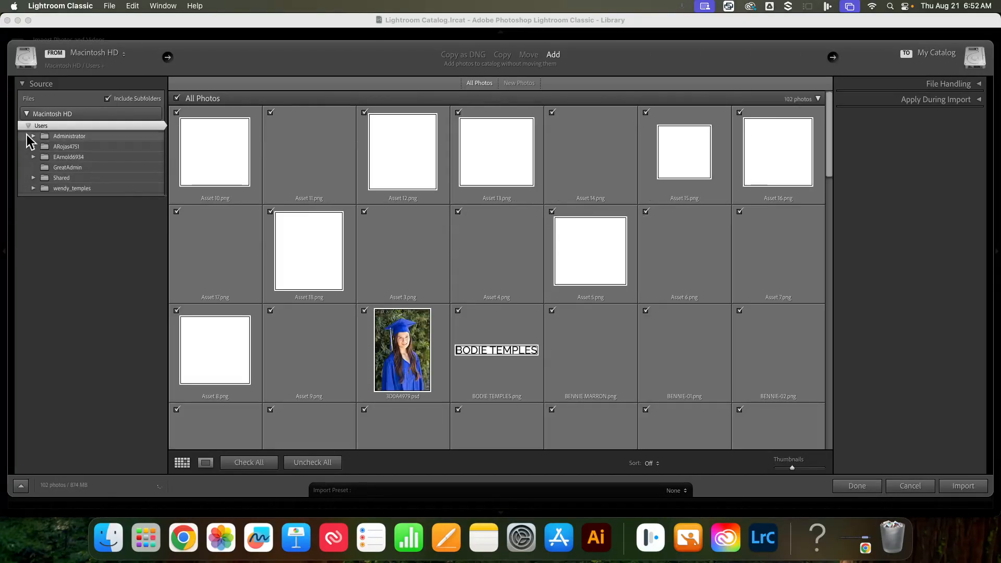
{"action": "left_click", "coordinate": [48, 138]}
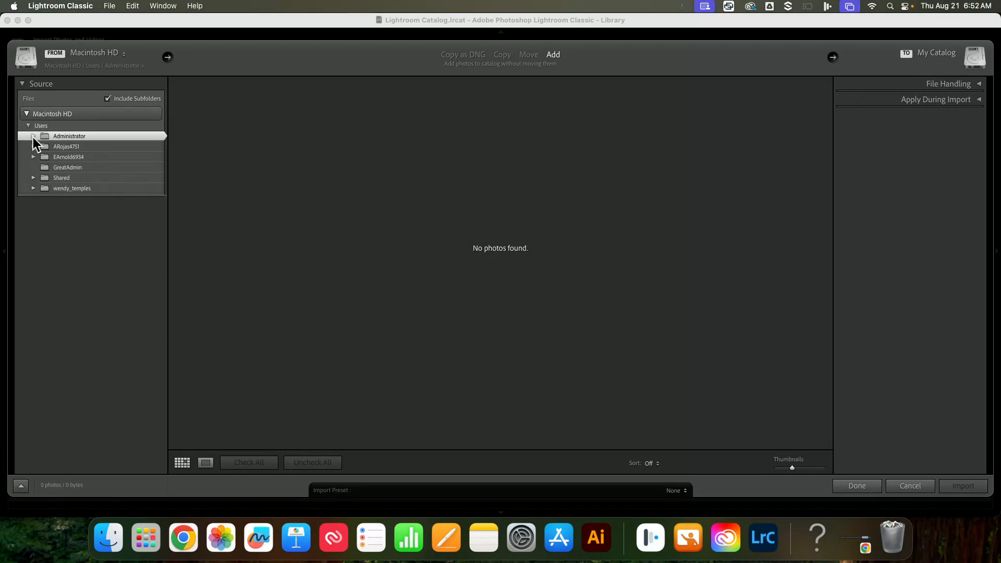
{"action": "left_click", "coordinate": [34, 188]}
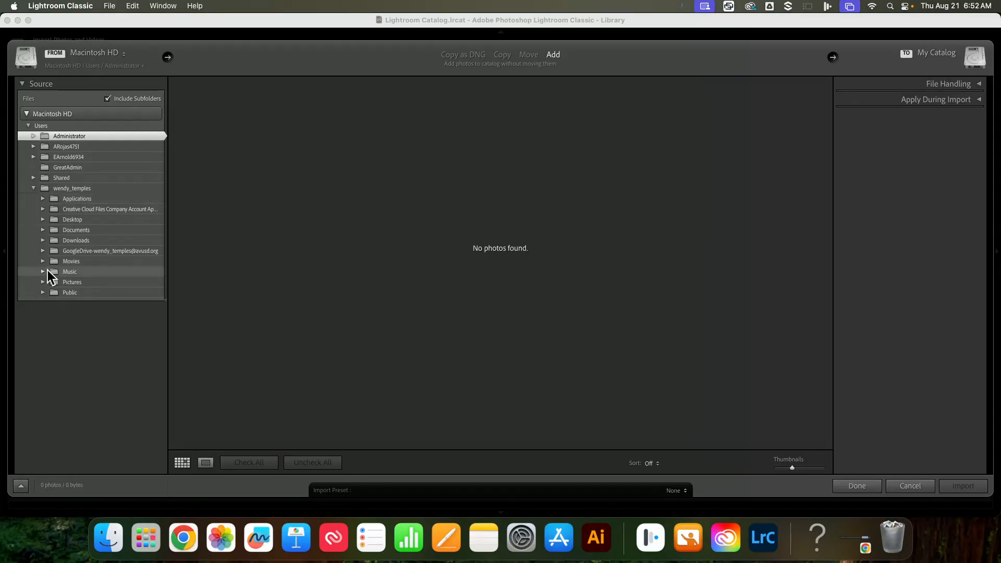
{"action": "left_click", "coordinate": [43, 293]}
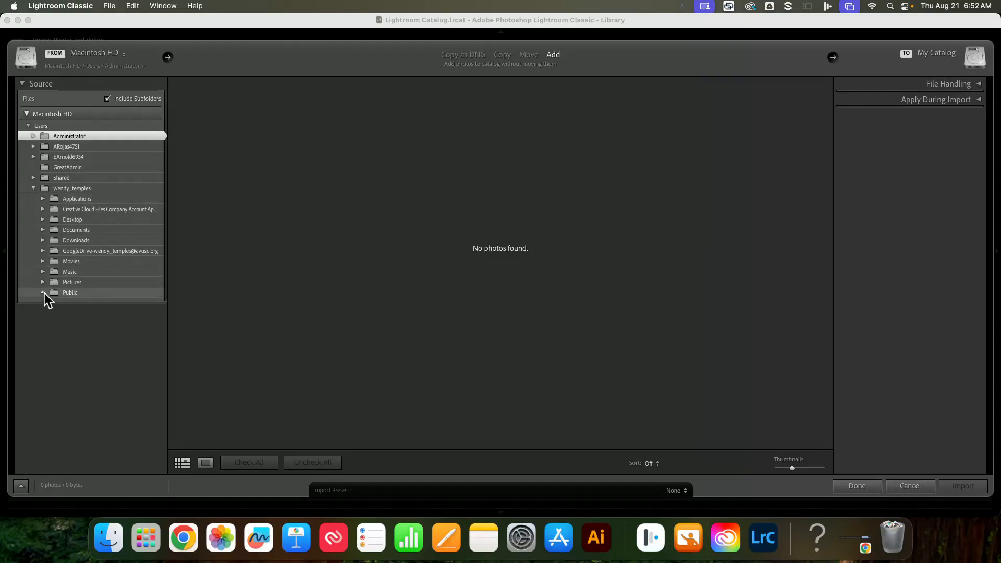
{"action": "left_click", "coordinate": [43, 290]}
{"action": "left_click", "coordinate": [43, 283]}
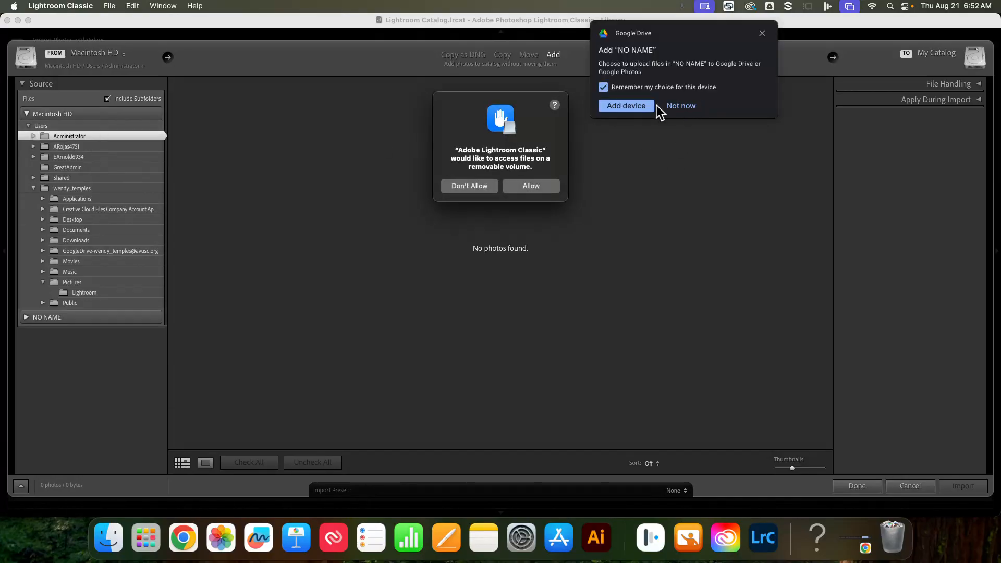
- Set the NO NAME card to back up to Google Drive, allow the requested removable-volume access, and decline the second add-device offer
{"action": "left_click", "coordinate": [625, 105]}
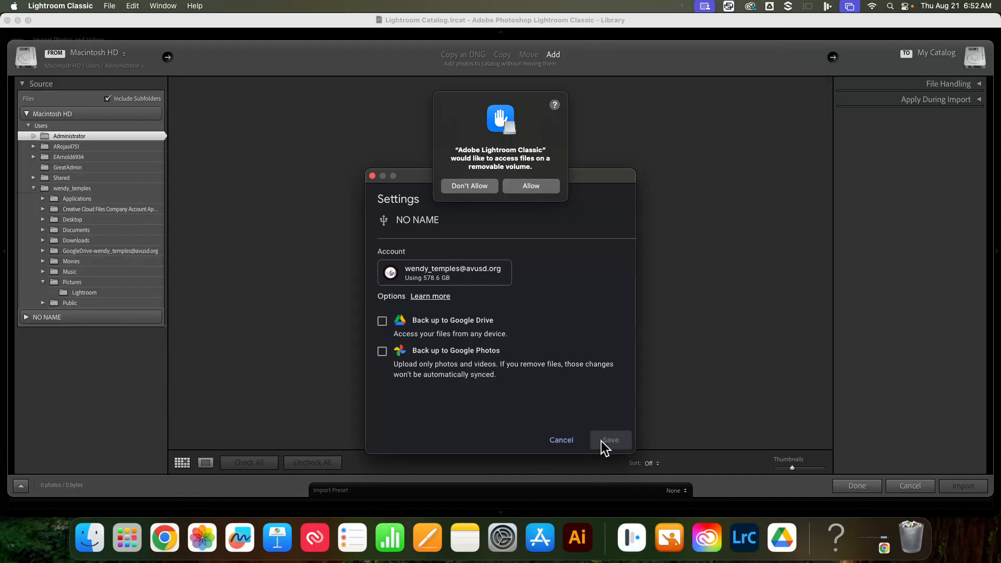
{"action": "left_click", "coordinate": [381, 320]}
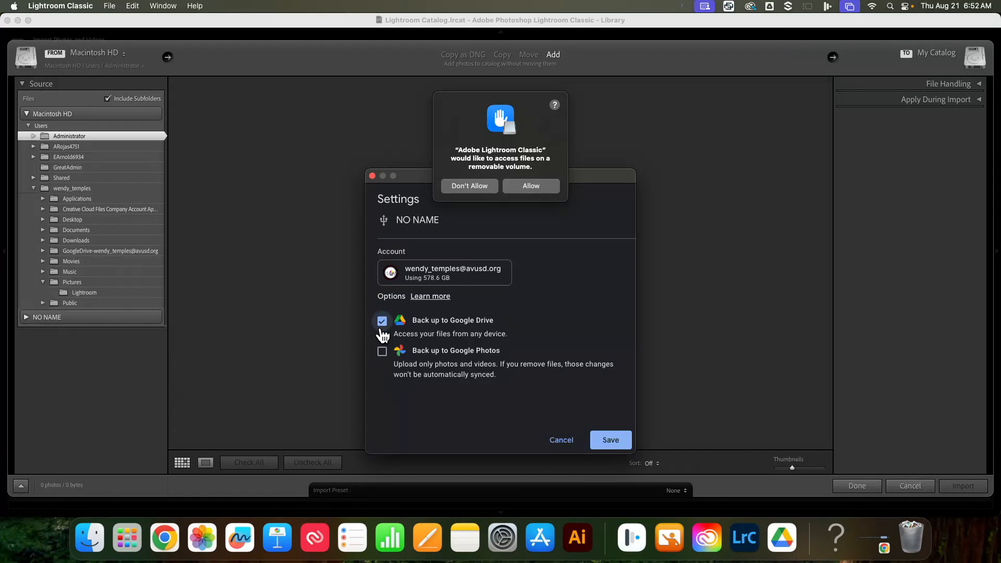
{"action": "left_click", "coordinate": [381, 352]}
{"action": "left_click", "coordinate": [381, 352]}
{"action": "left_click", "coordinate": [530, 186]}
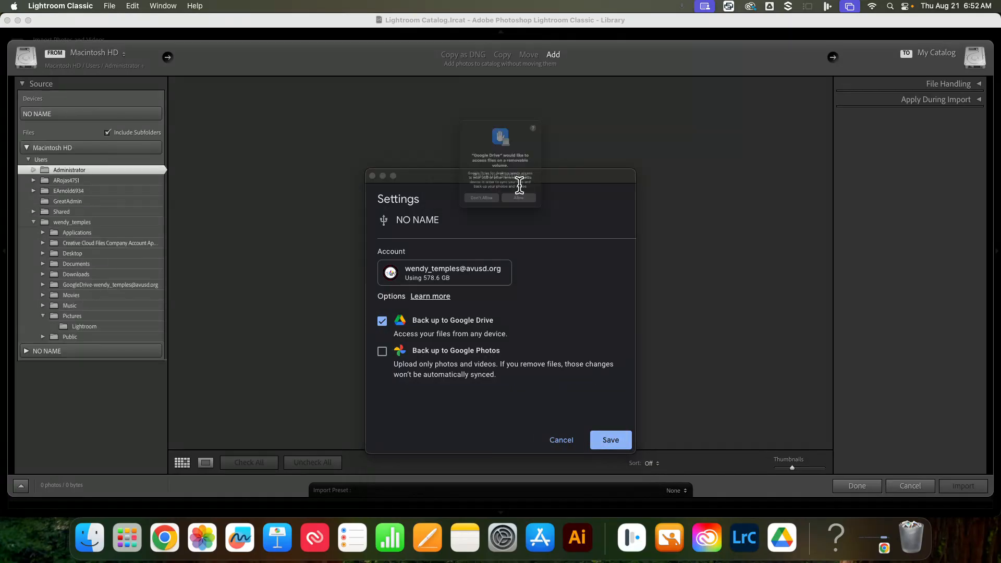
{"action": "left_click", "coordinate": [554, 224]}
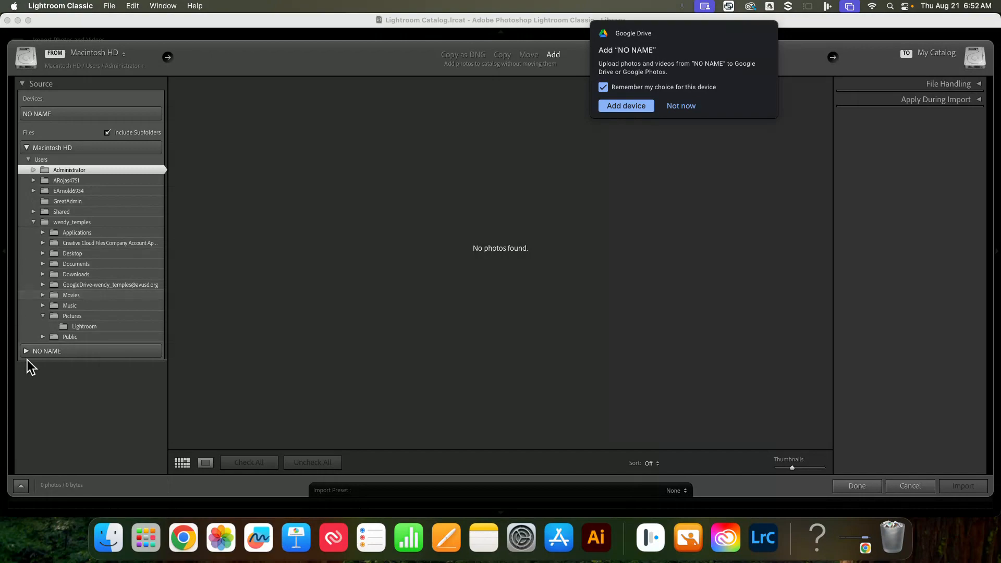
{"action": "left_click", "coordinate": [684, 107]}
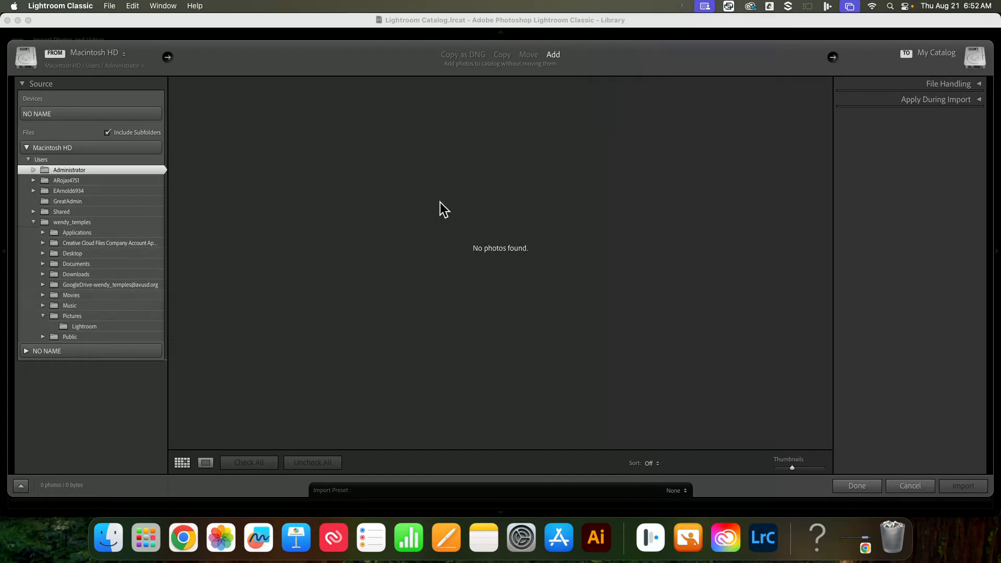
- Choose the DCIM/100CANON folder on the NO NAME card as import source, dismiss the Google Drive notice and look through the photos
{"action": "left_click", "coordinate": [27, 354]}
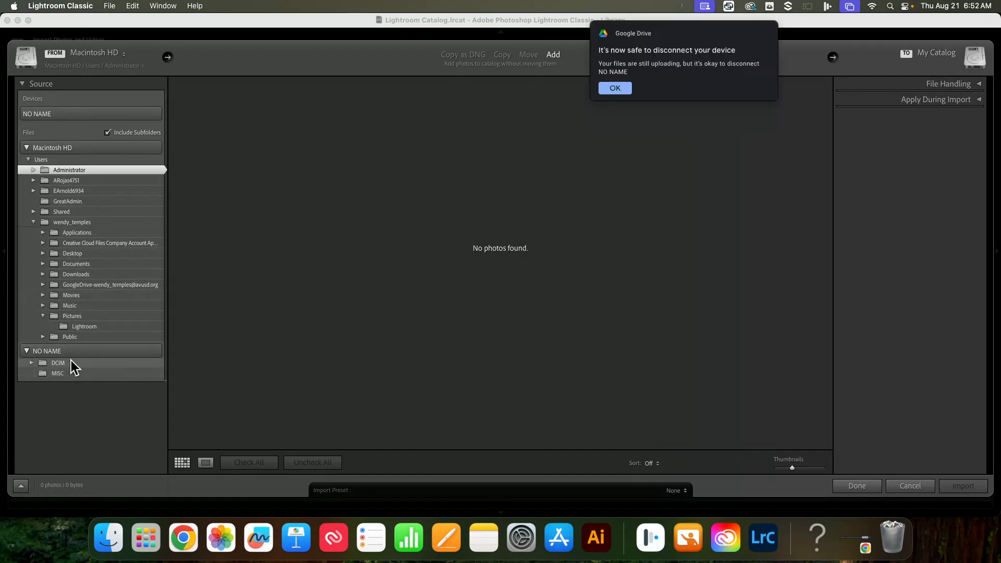
{"action": "left_click", "coordinate": [32, 362]}
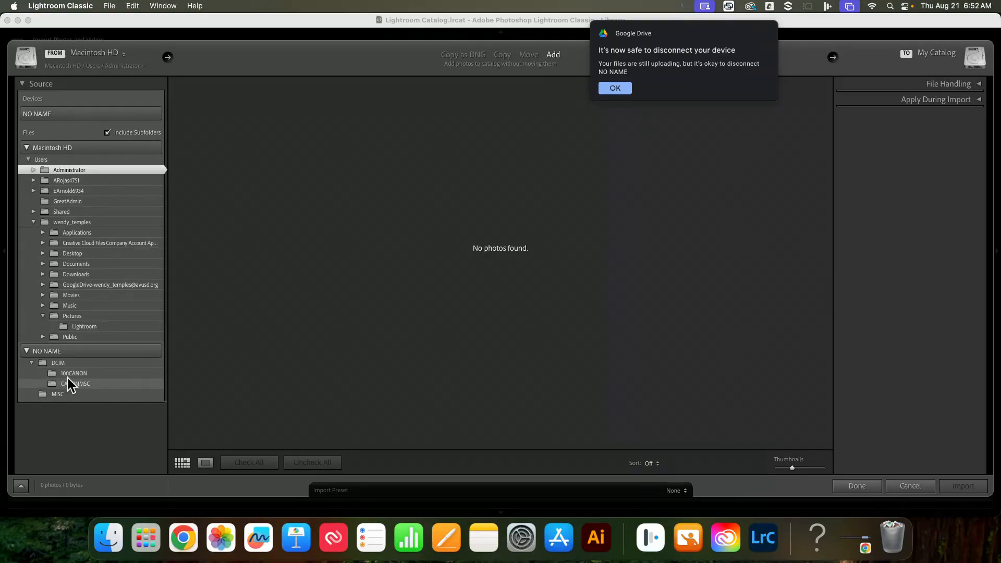
{"action": "left_click", "coordinate": [77, 374]}
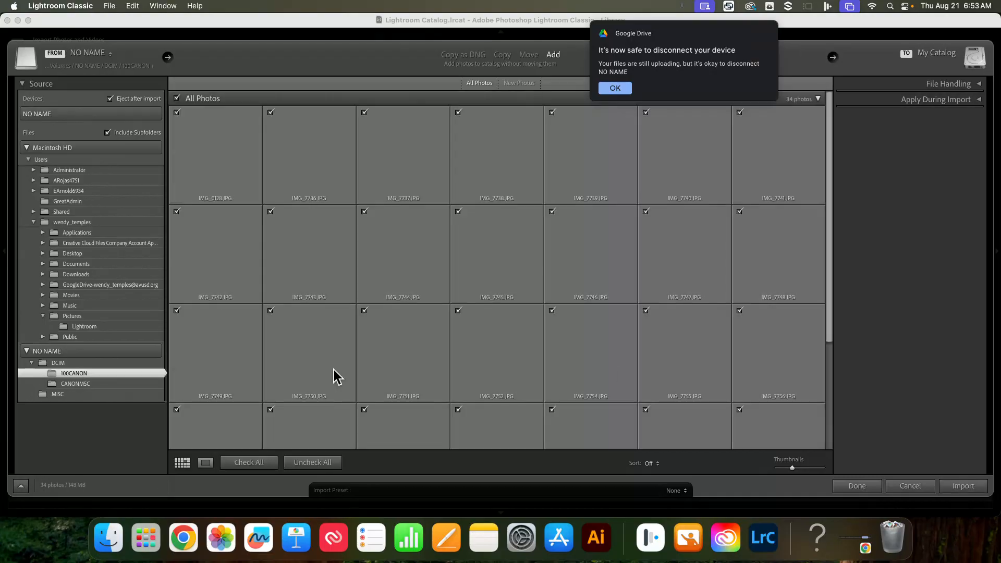
{"action": "left_click_drag", "start_coordinate": [831, 197], "coordinate": [838, 350]}
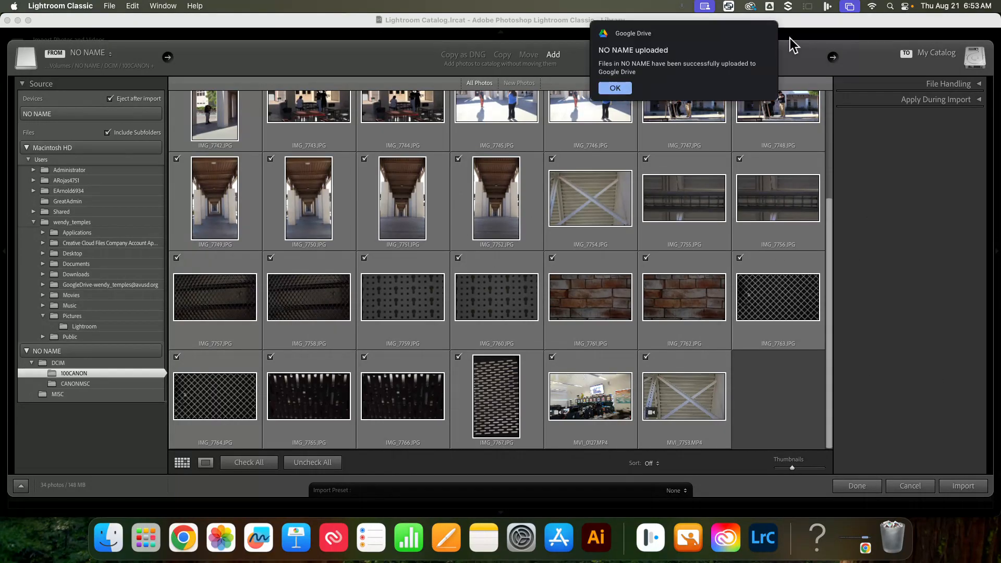
{"action": "left_click", "coordinate": [762, 33]}
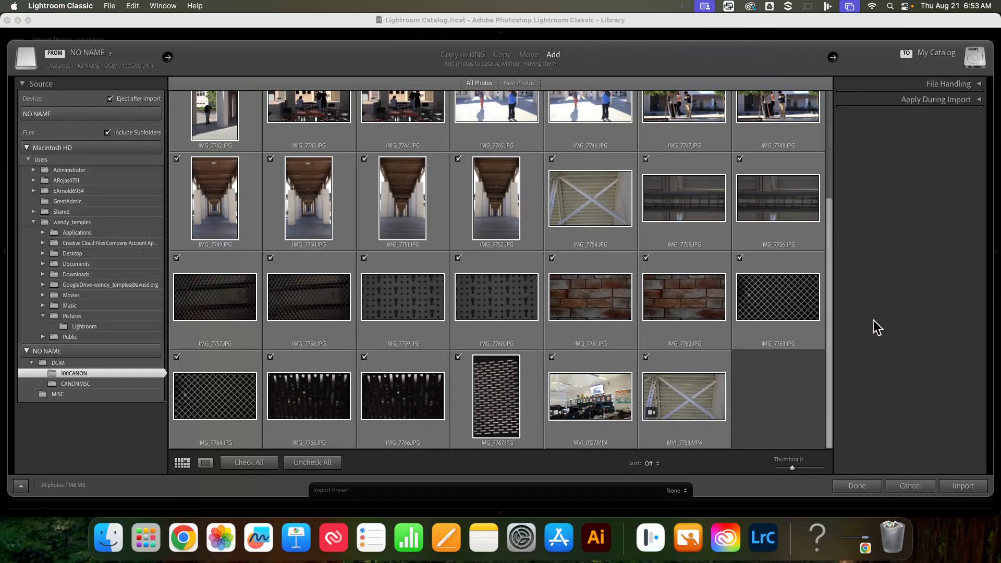
{"action": "left_click_drag", "start_coordinate": [830, 345], "coordinate": [857, 203]}
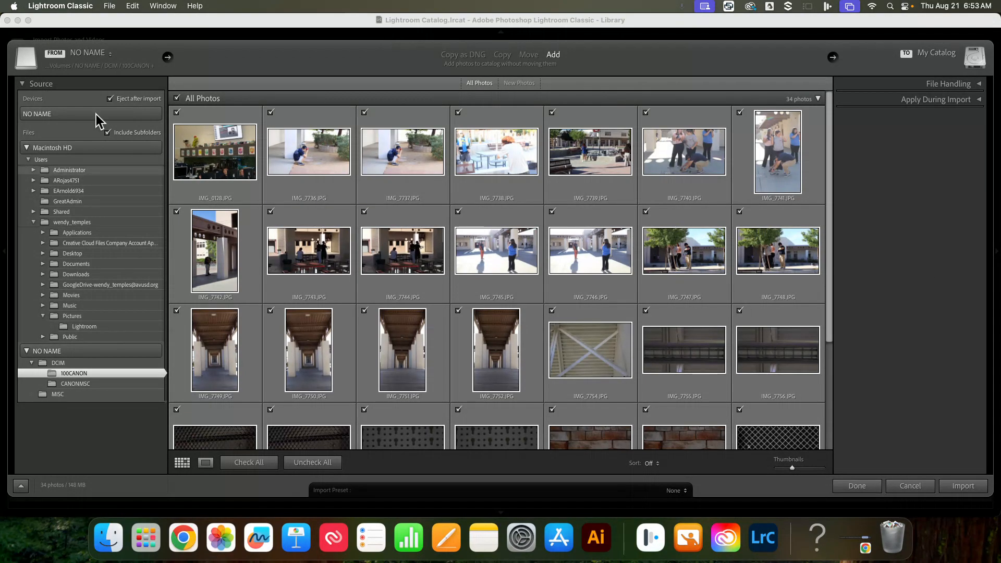
- Exclude all photos in the 100CANON folder from the import, keeping the folder selected and its thumbnails expanded
{"action": "left_click", "coordinate": [177, 102]}
{"action": "left_click", "coordinate": [178, 100]}
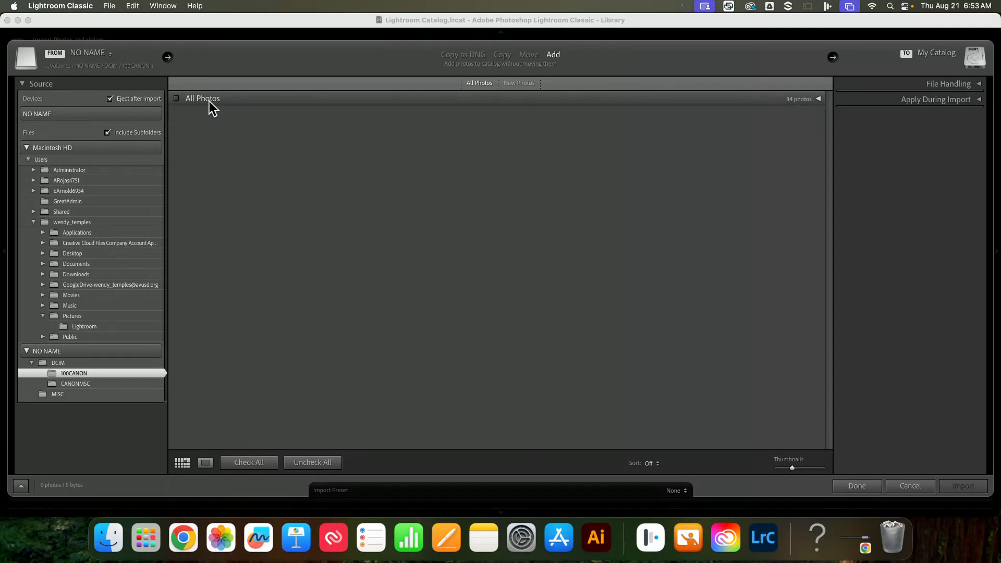
{"action": "left_click", "coordinate": [81, 365]}
{"action": "left_click", "coordinate": [83, 373]}
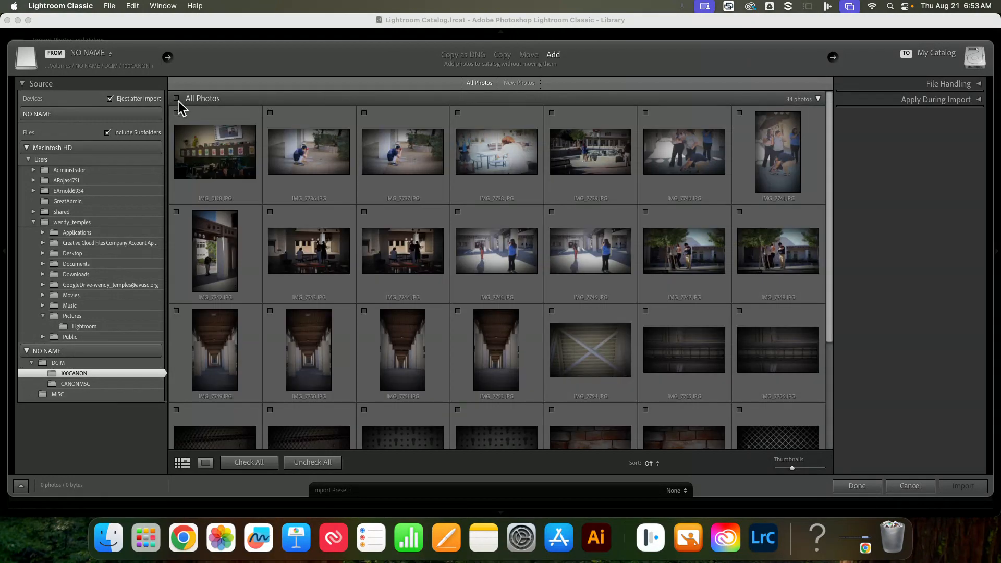
{"action": "left_click", "coordinate": [177, 101]}
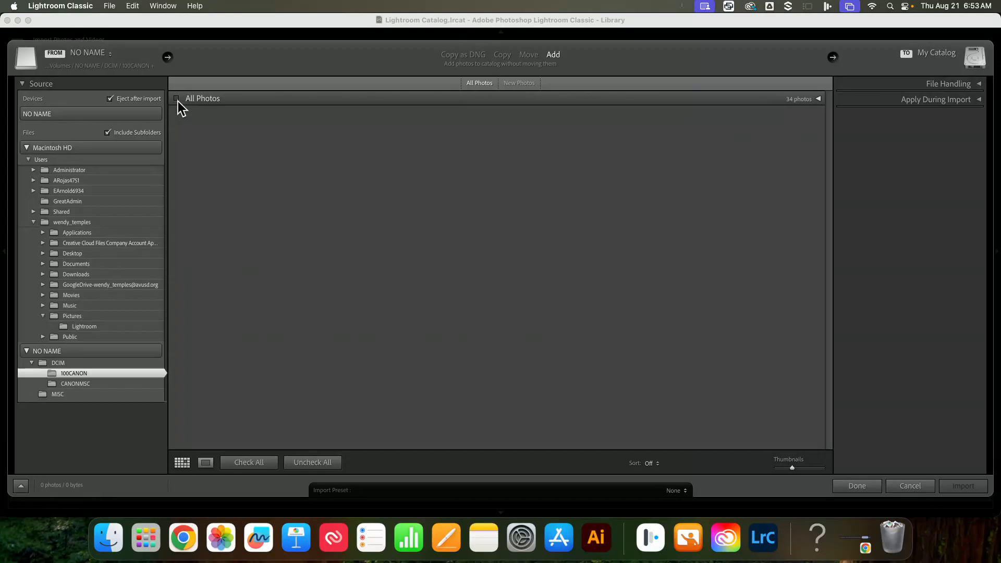
{"action": "left_click", "coordinate": [177, 100]}
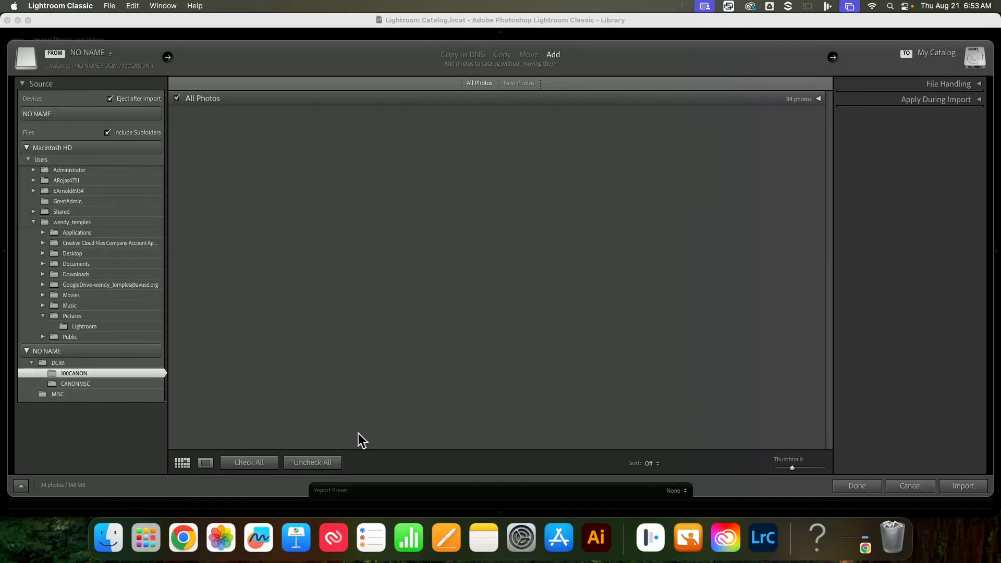
{"action": "left_click", "coordinate": [817, 99]}
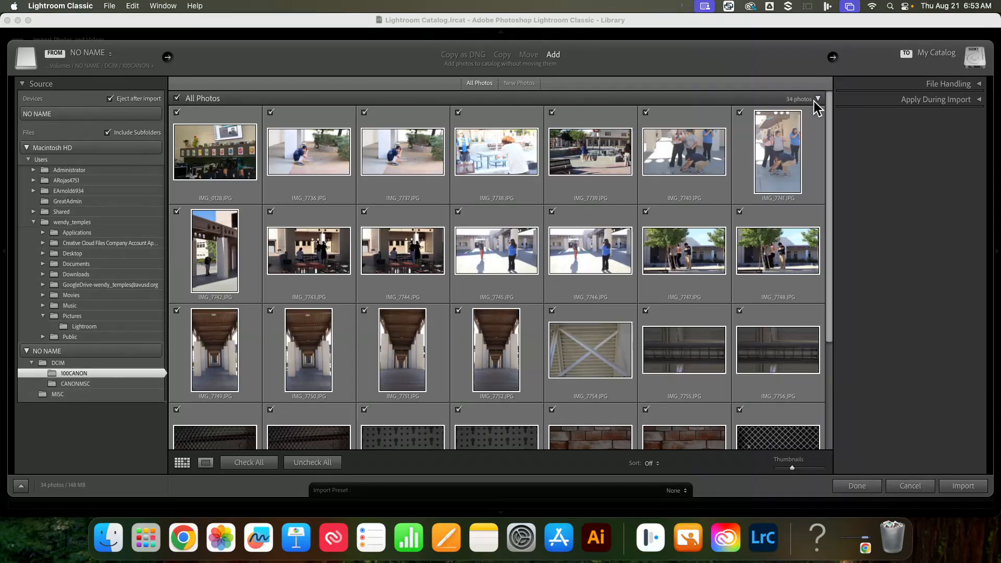
{"action": "left_click", "coordinate": [176, 98]}
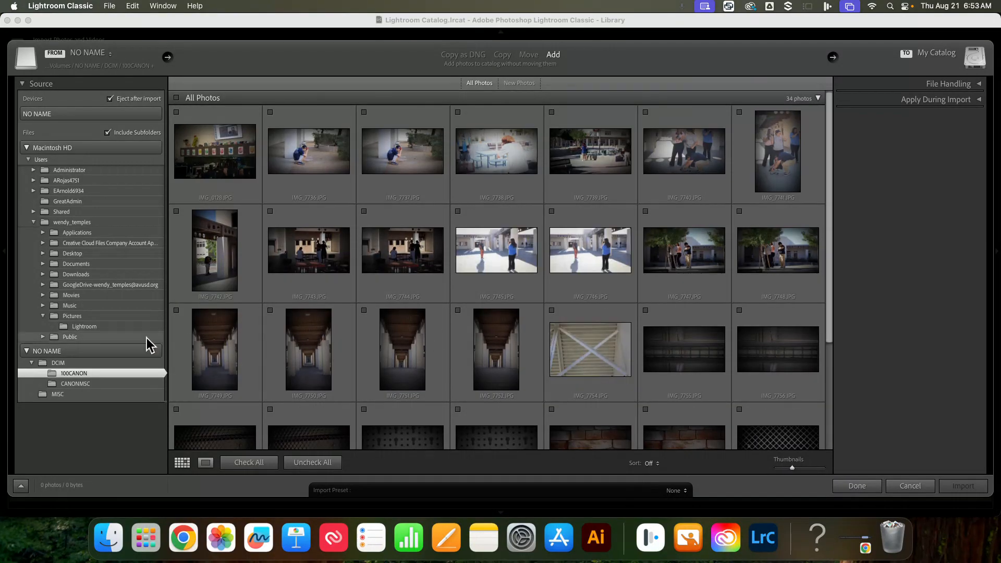
- Mark the consecutive files from IMG_7749.JPG through MVI_7753.MP4 for import
{"action": "left_click", "coordinate": [177, 310]}
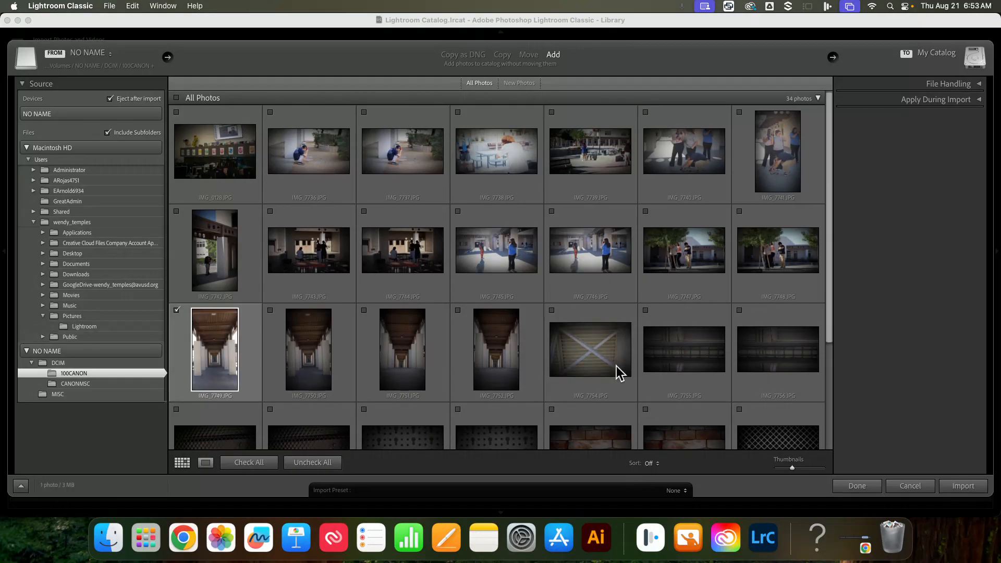
{"action": "scroll", "coordinate": [433, 331], "scroll_direction": "down", "scroll_amount": 5}
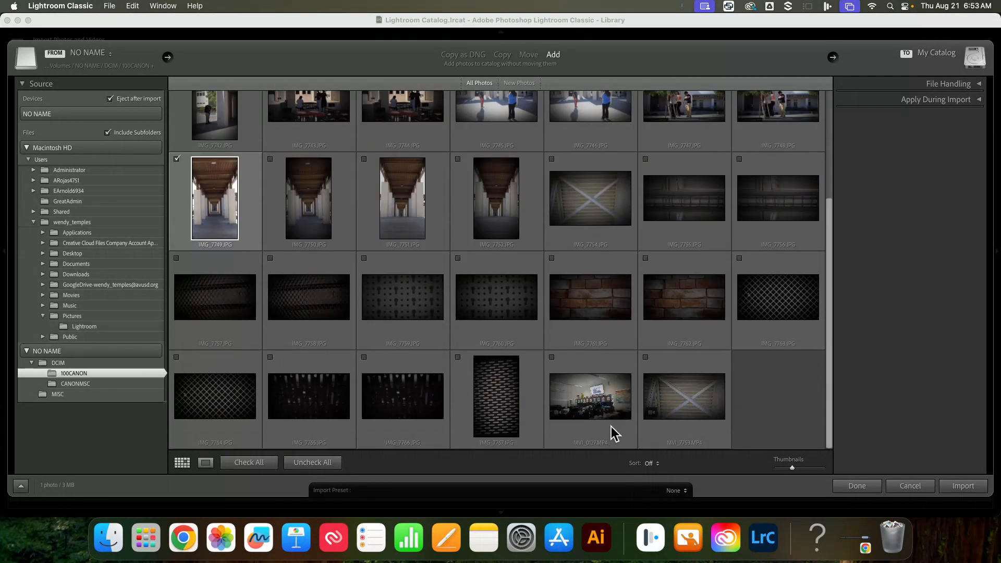
{"action": "left_click", "coordinate": [646, 358]}
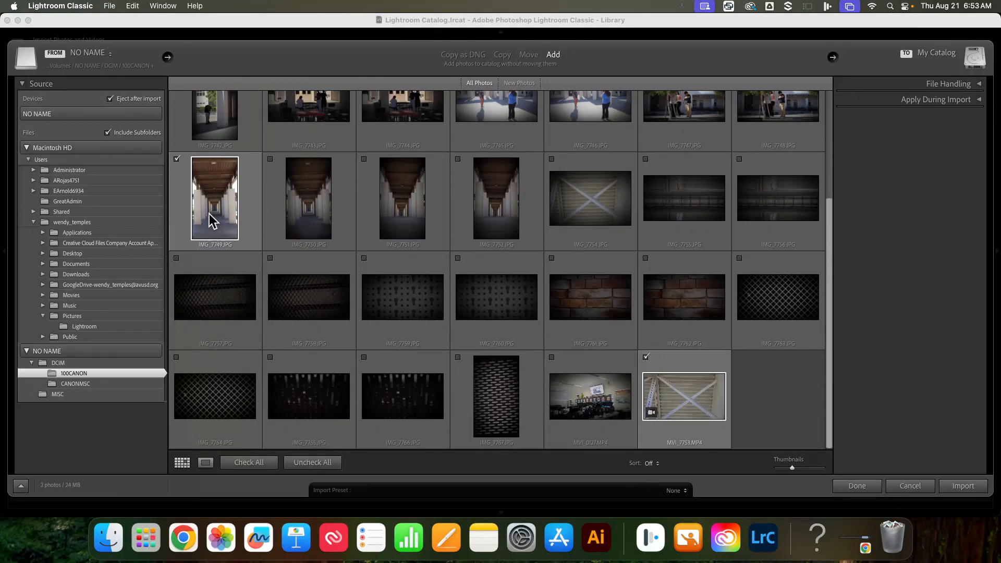
{"action": "left_click", "coordinate": [250, 227]}
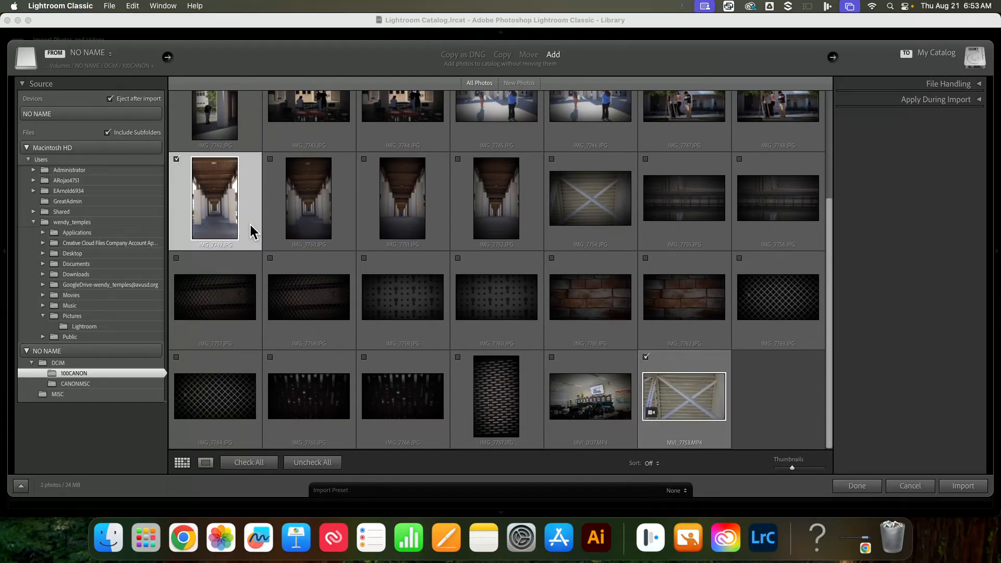
{"action": "key", "text": "super+a"}
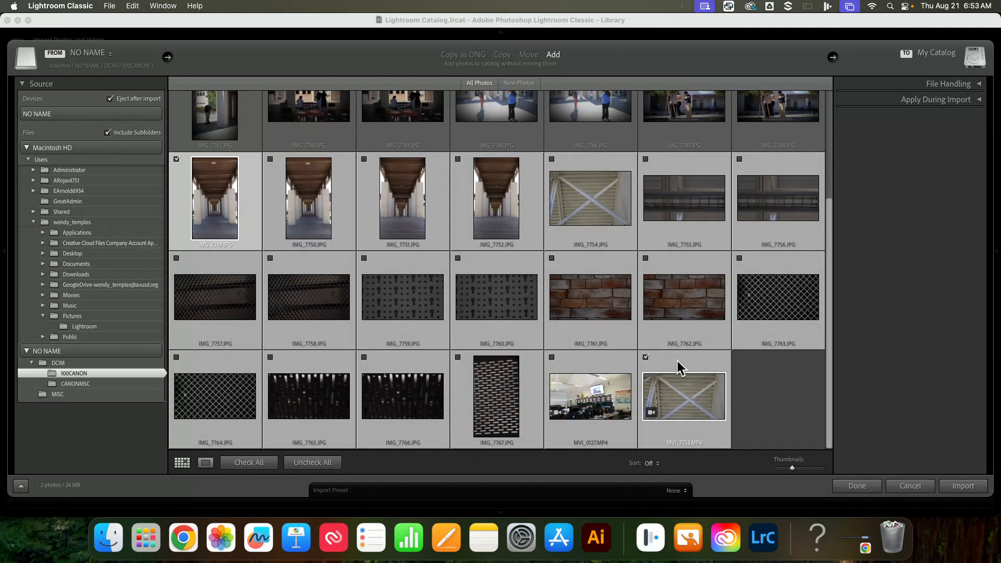
{"action": "left_click", "coordinate": [552, 357]}
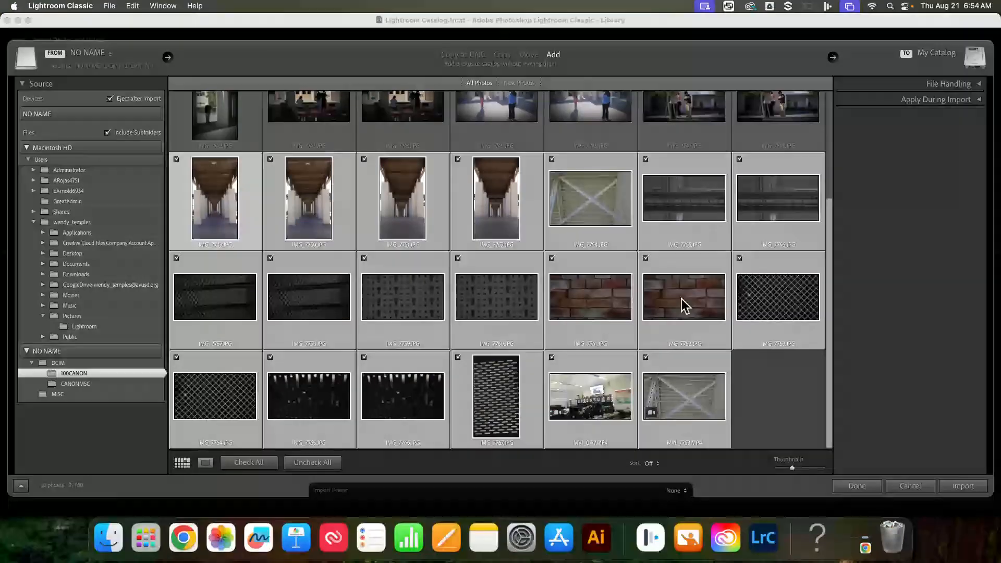
- Enable adding the imported files to a collection and start a new collection named Composition
{"action": "left_click", "coordinate": [977, 85]}
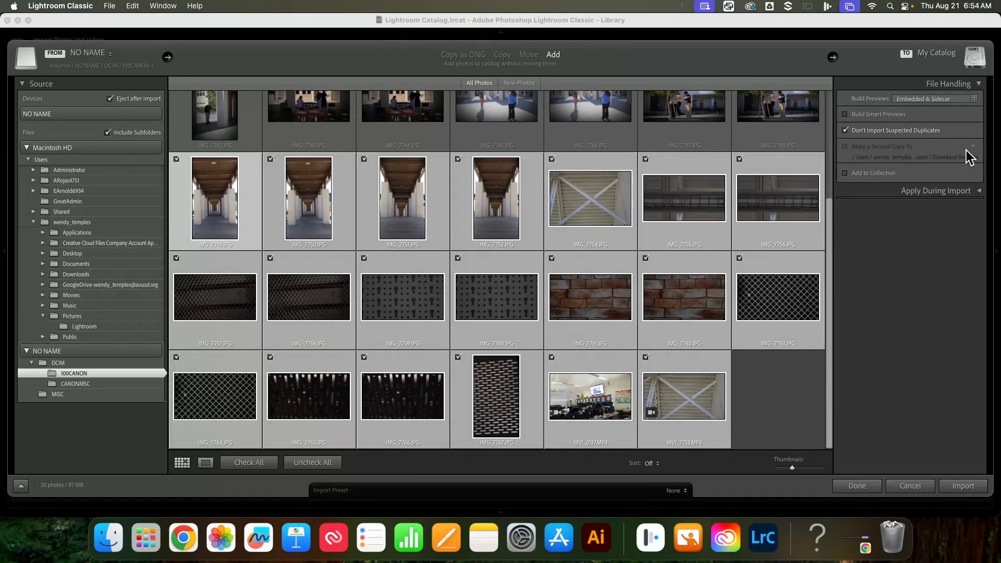
{"action": "left_click", "coordinate": [861, 174]}
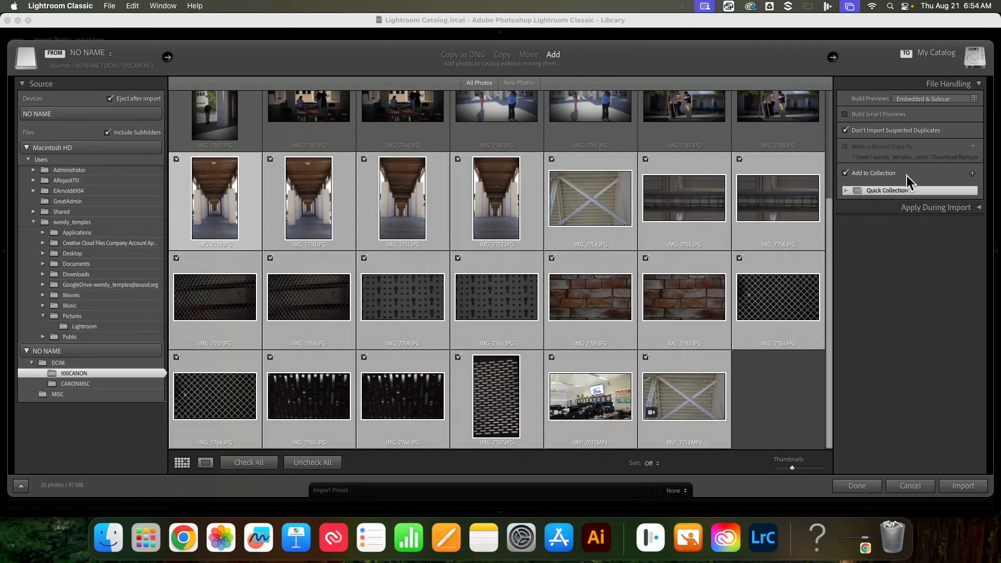
{"action": "left_click", "coordinate": [972, 174]}
{"action": "key", "text": "BackSpace"}
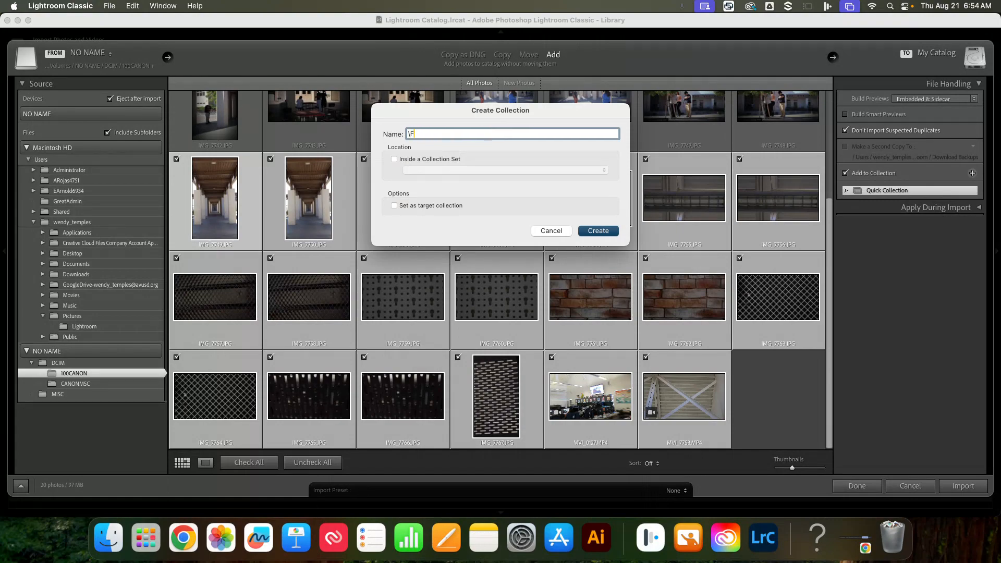
{"action": "key", "text": "BackSpace"}
{"action": "key", "text": "BackSpace"}
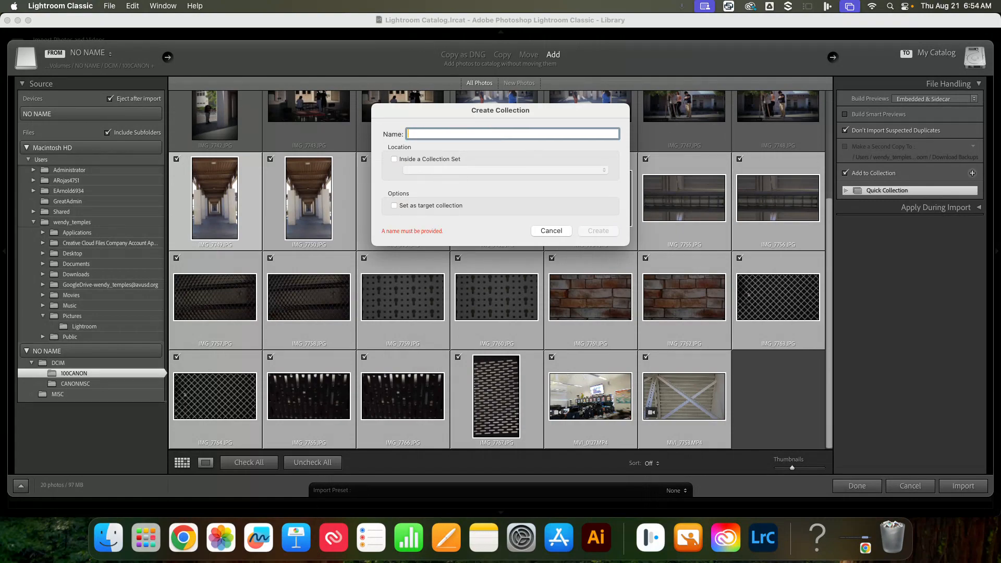
{"action": "type", "text": "Compositi\\"}
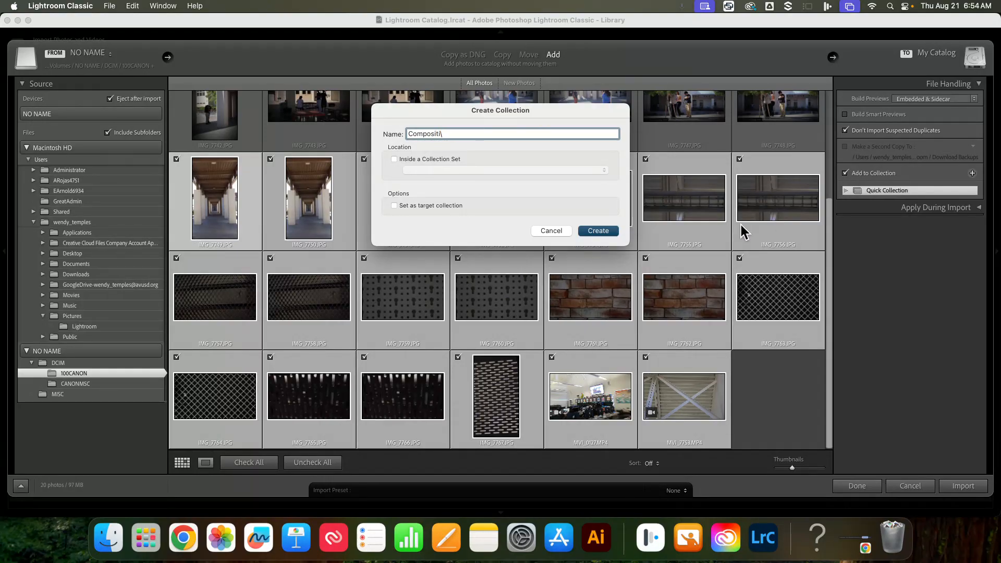
{"action": "type", "text": "n"}
{"action": "key", "text": "BackSpace"}
{"action": "key", "text": "BackSpace"}
- Place the new collection inside the Smart Collections set and create it
{"action": "left_click", "coordinate": [397, 158]}
{"action": "left_click", "coordinate": [490, 171]}
{"action": "left_click", "coordinate": [414, 157]}
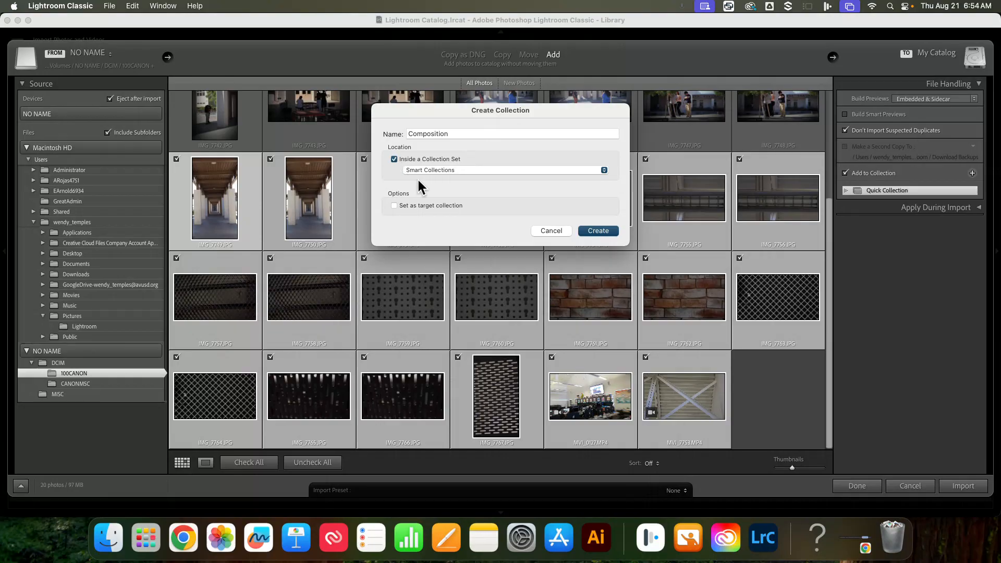
{"action": "left_click", "coordinate": [608, 233]}
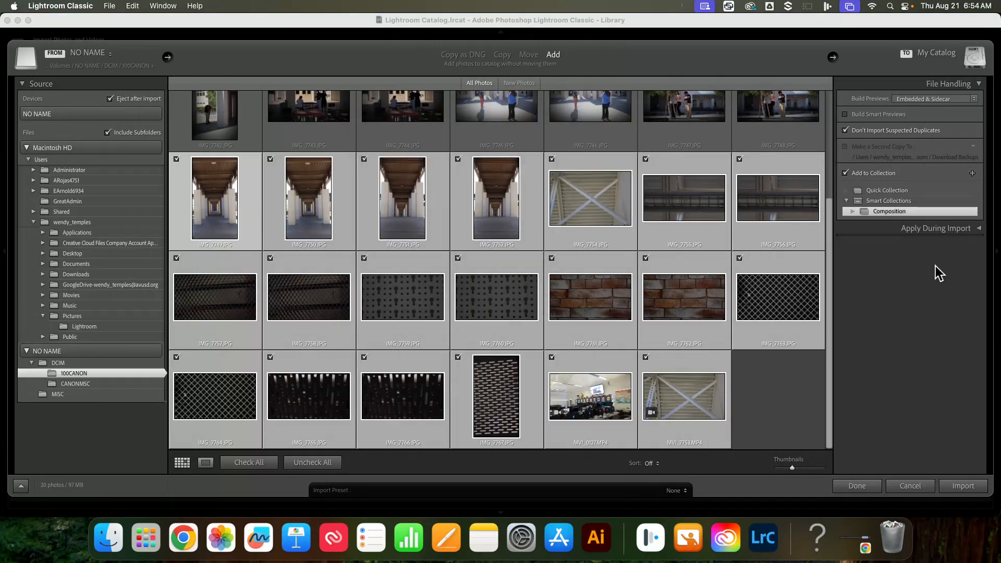
- Show the Apply During Import settings and review the available Develop Settings and Metadata choices
{"action": "left_click", "coordinate": [973, 232]}
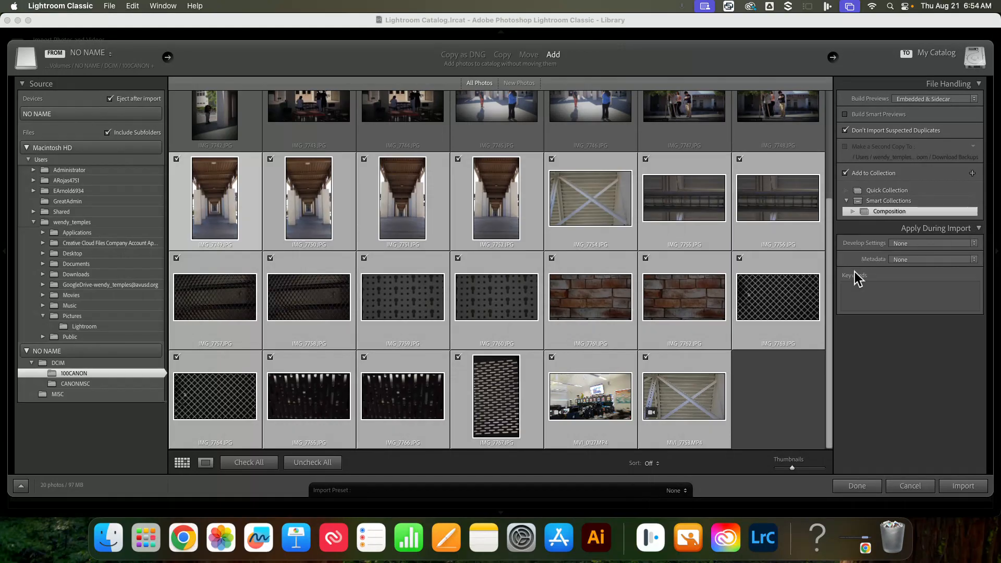
{"action": "left_click", "coordinate": [973, 244]}
{"action": "left_click", "coordinate": [962, 243]}
{"action": "left_click", "coordinate": [923, 263]}
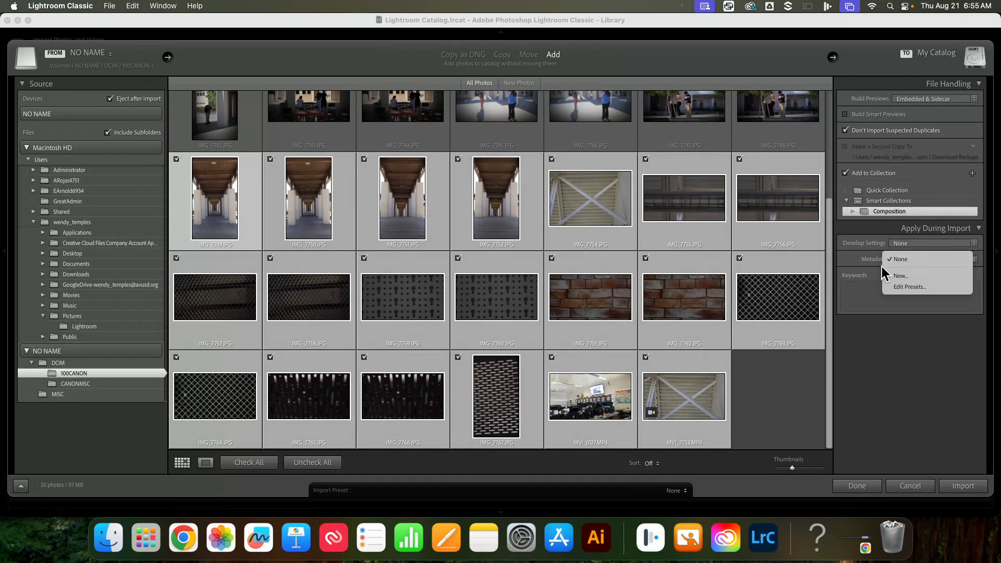
{"action": "left_click", "coordinate": [858, 255]}
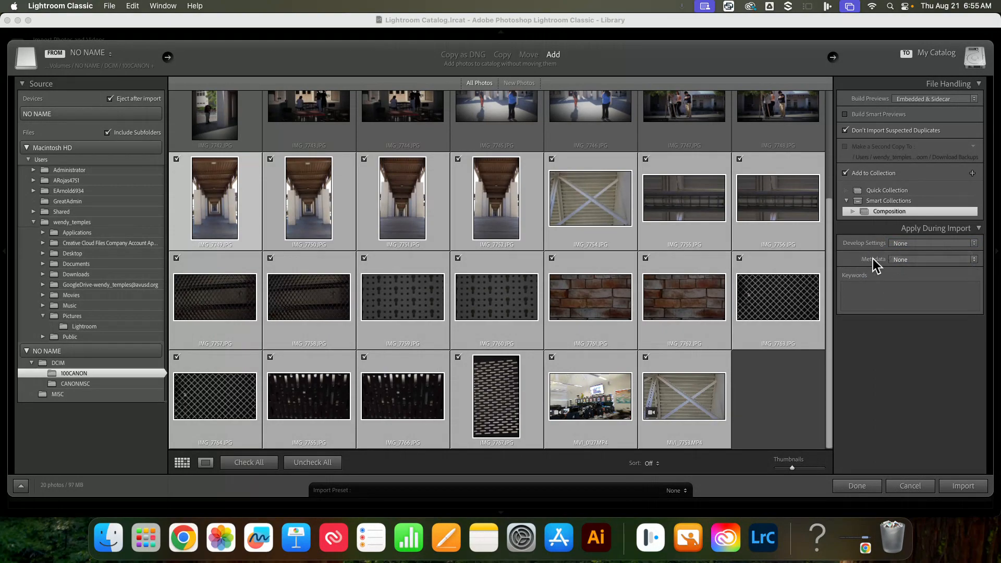
- Examine the fields in the metadata preset editor and close it without saving a preset
{"action": "left_click", "coordinate": [915, 261]}
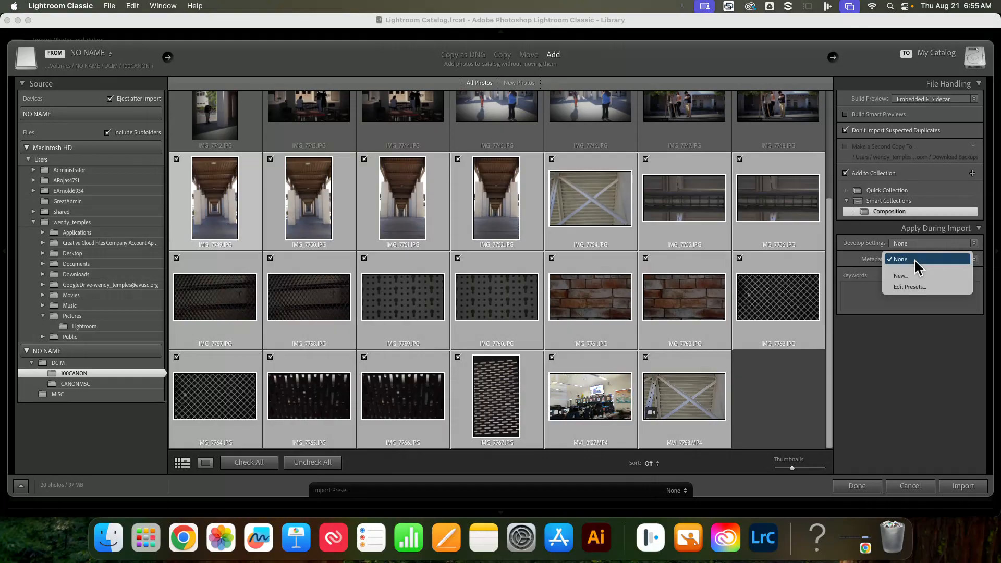
{"action": "left_click", "coordinate": [908, 288]}
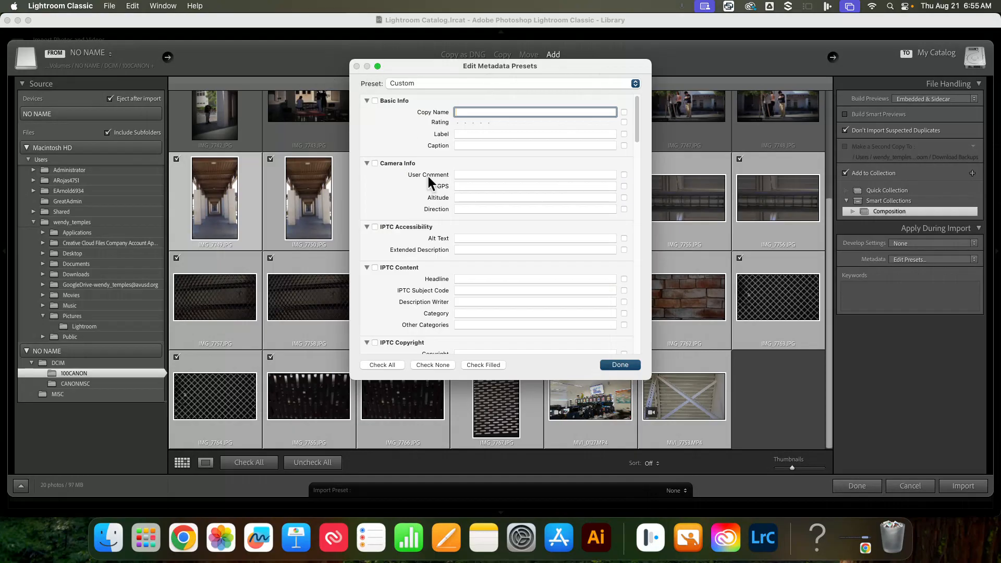
{"action": "left_click", "coordinate": [625, 364]}
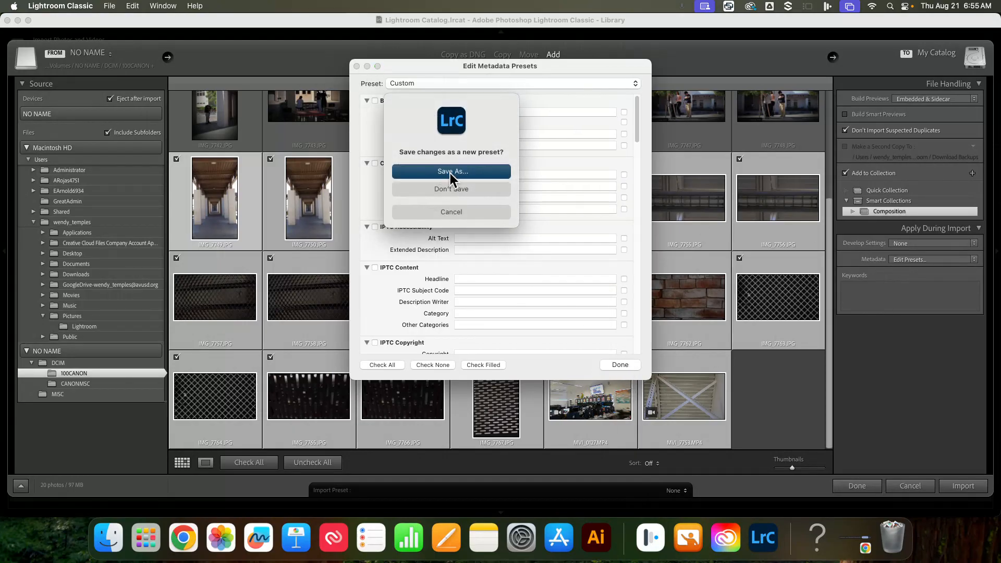
{"action": "left_click", "coordinate": [441, 214]}
{"action": "left_click", "coordinate": [619, 365]}
{"action": "left_click", "coordinate": [463, 192]}
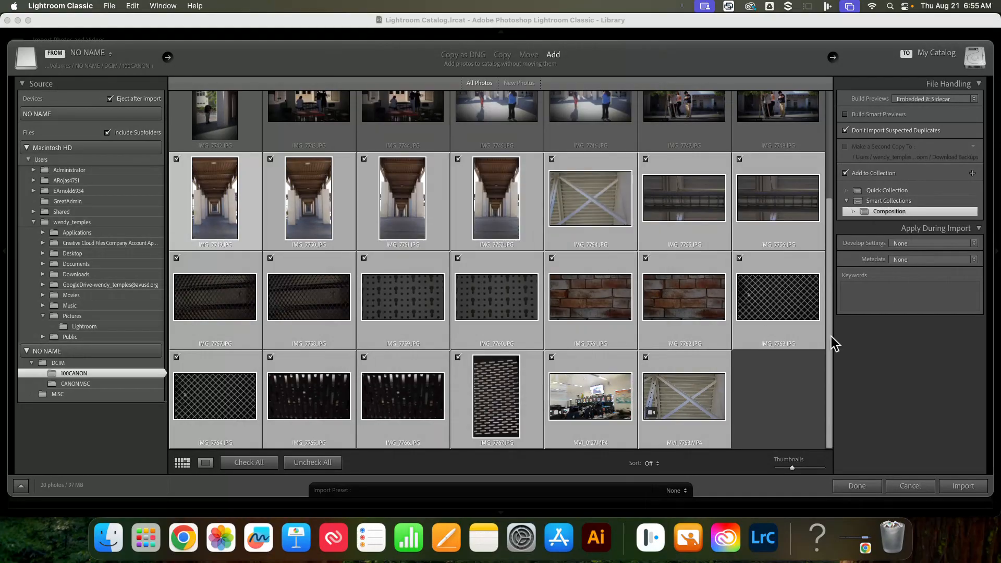
- Apply the keywords "Composition, texture, patterns" to the selected files and import them into the catalog
{"action": "left_click", "coordinate": [888, 298]}
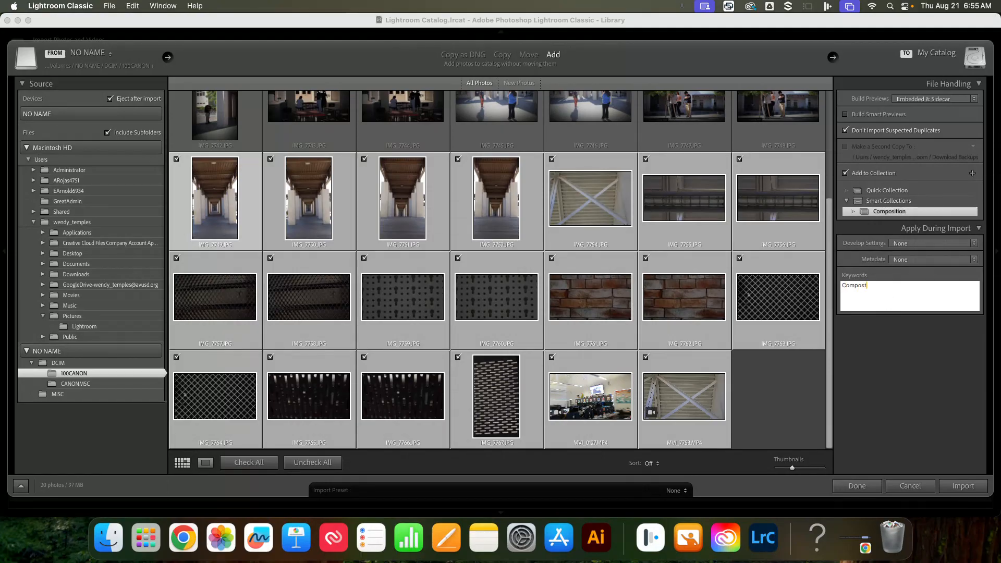
{"action": "type", "text": ", texture, patterns"}
{"action": "left_click", "coordinate": [963, 486]}
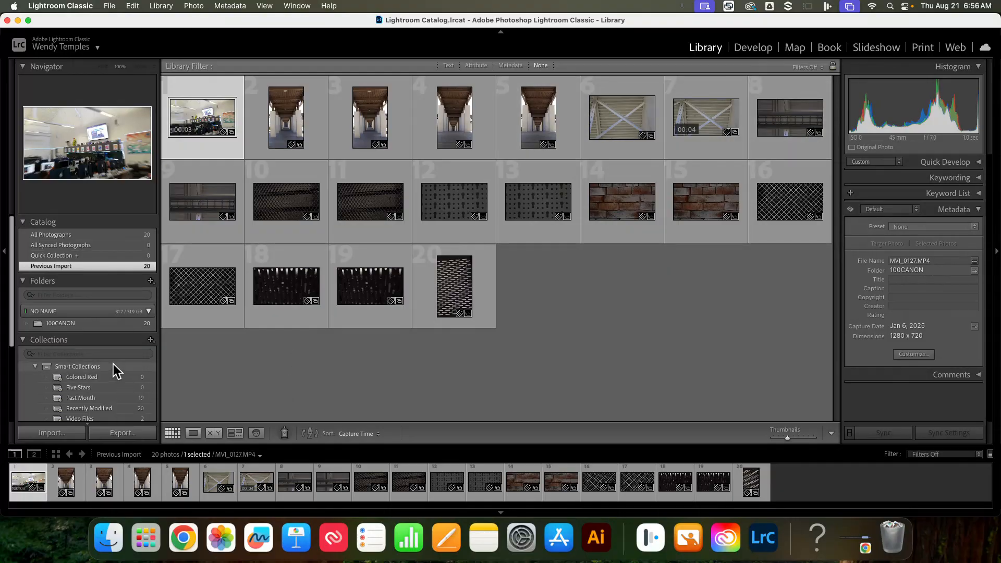
- Look through the library's folders, collections and publish services after the import
{"action": "scroll", "coordinate": [93, 346], "scroll_direction": "down", "scroll_amount": 3}
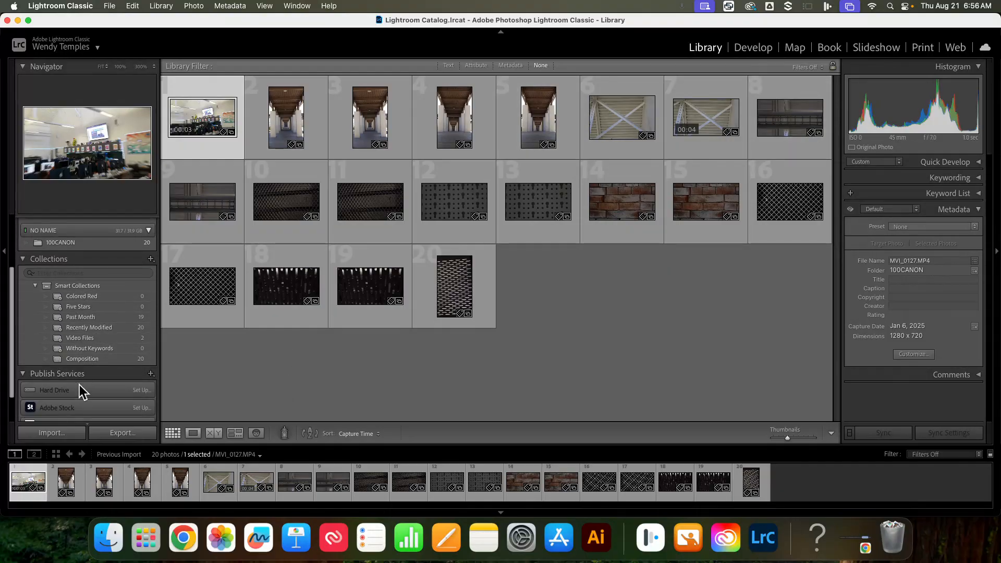
{"action": "scroll", "coordinate": [68, 306], "scroll_direction": "down", "scroll_amount": 2}
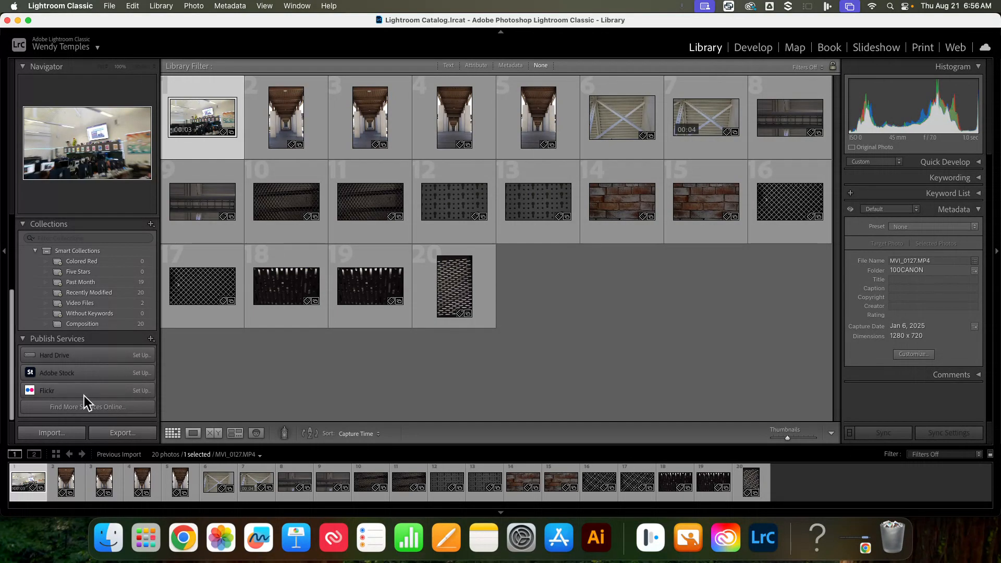
{"action": "scroll", "coordinate": [82, 283], "scroll_direction": "up", "scroll_amount": 5}
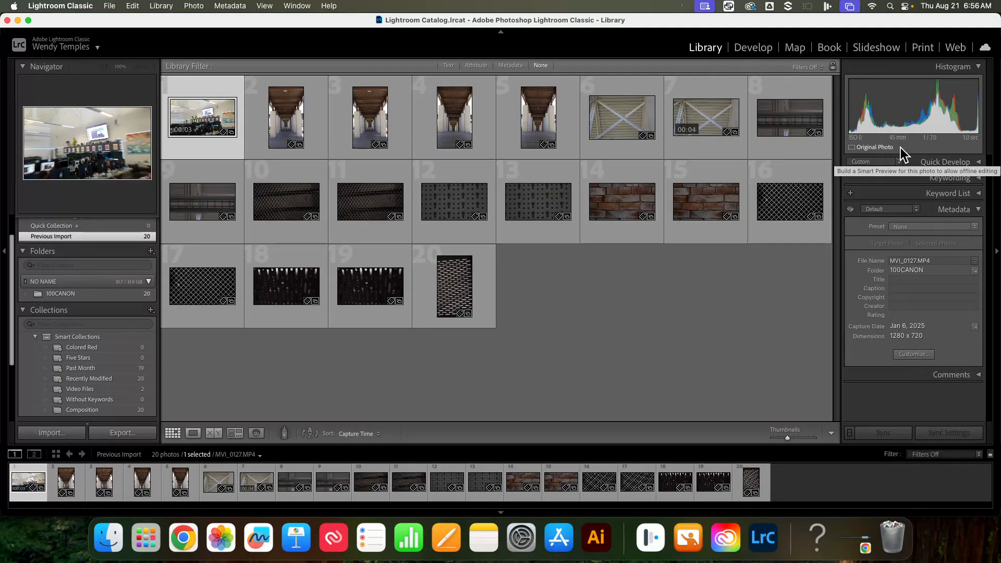
{"action": "left_click", "coordinate": [183, 545]}
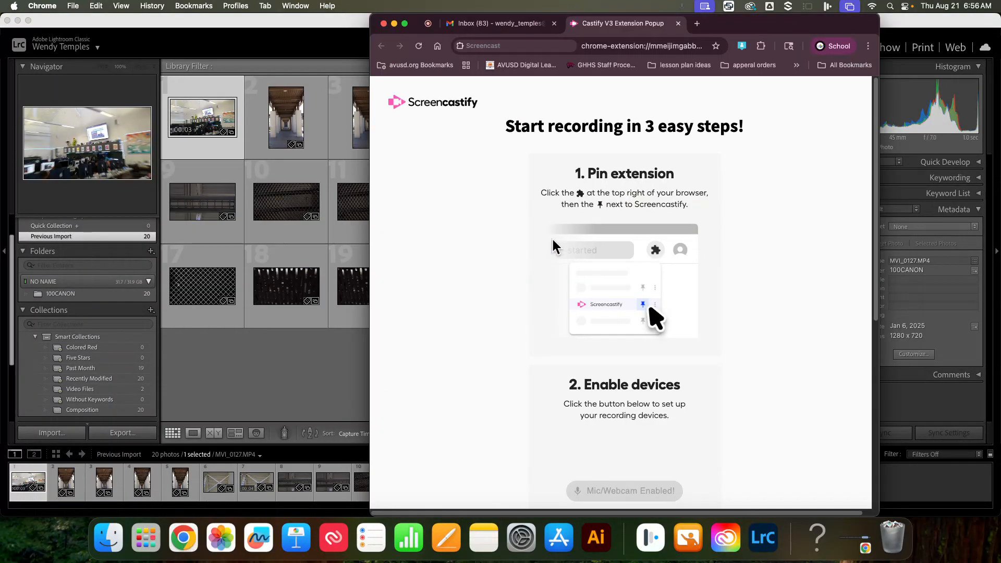
{"action": "left_click", "coordinate": [787, 48]}
{"action": "left_click", "coordinate": [761, 46]}
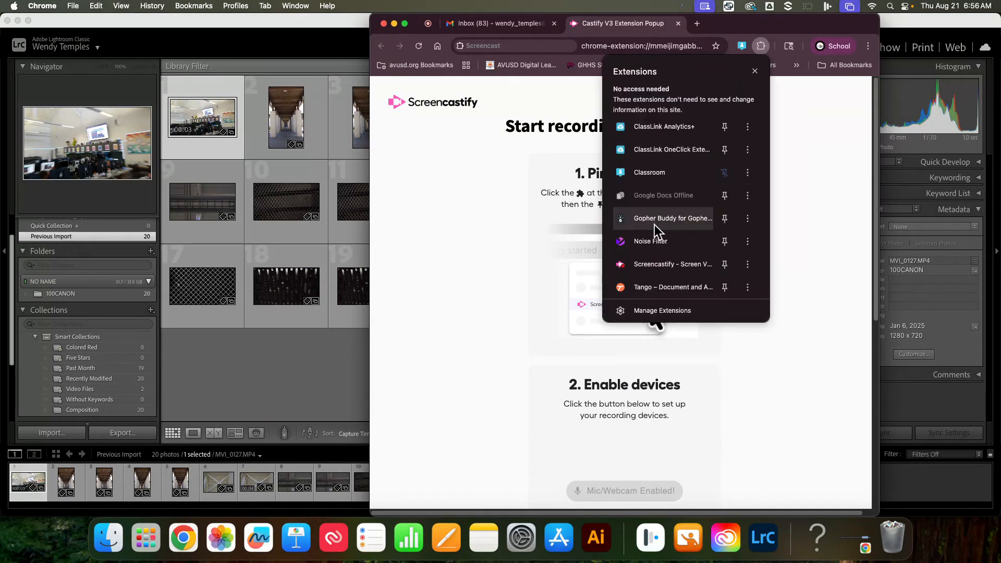
{"action": "left_click", "coordinate": [637, 264]}
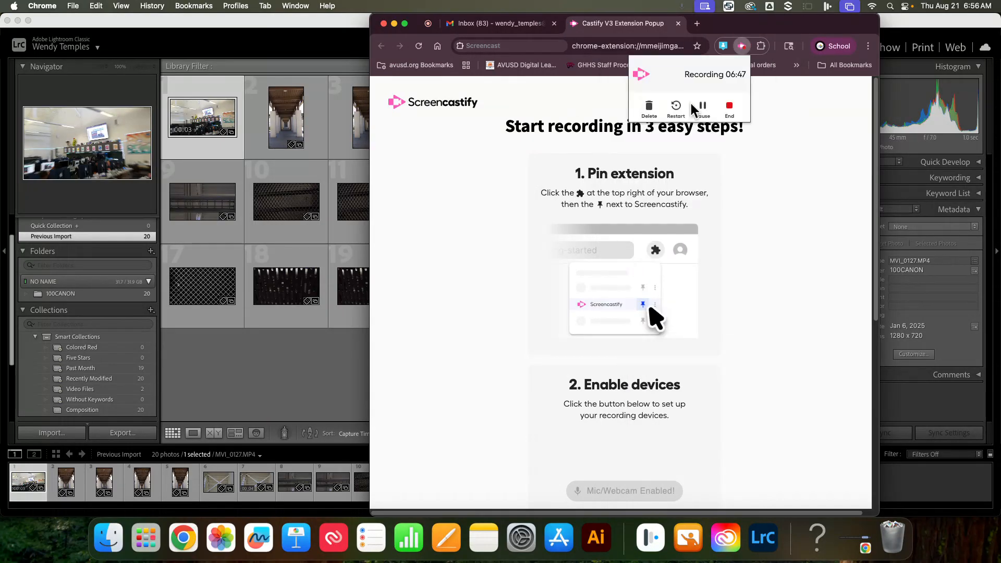
{"action": "left_click", "coordinate": [286, 382]}
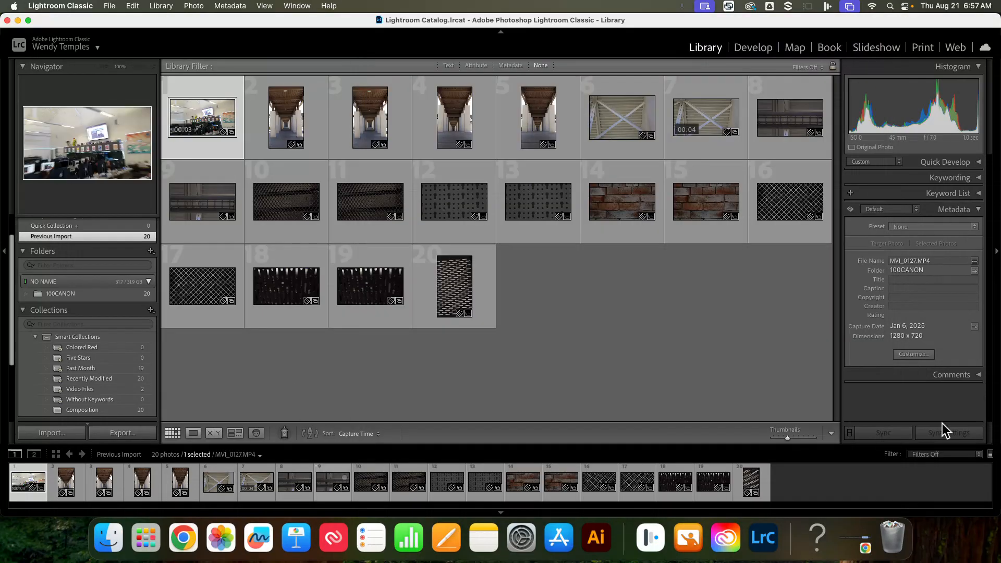
- Expand the Quick Develop and Keywording sections to view the imported video's adjustment options and keywords
{"action": "left_click", "coordinate": [976, 164]}
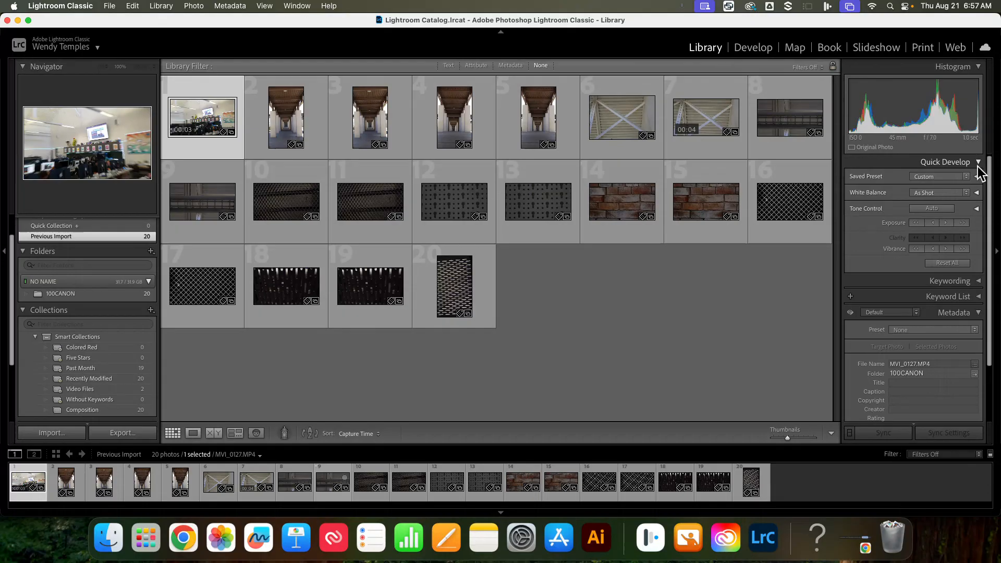
{"action": "left_click", "coordinate": [975, 282]}
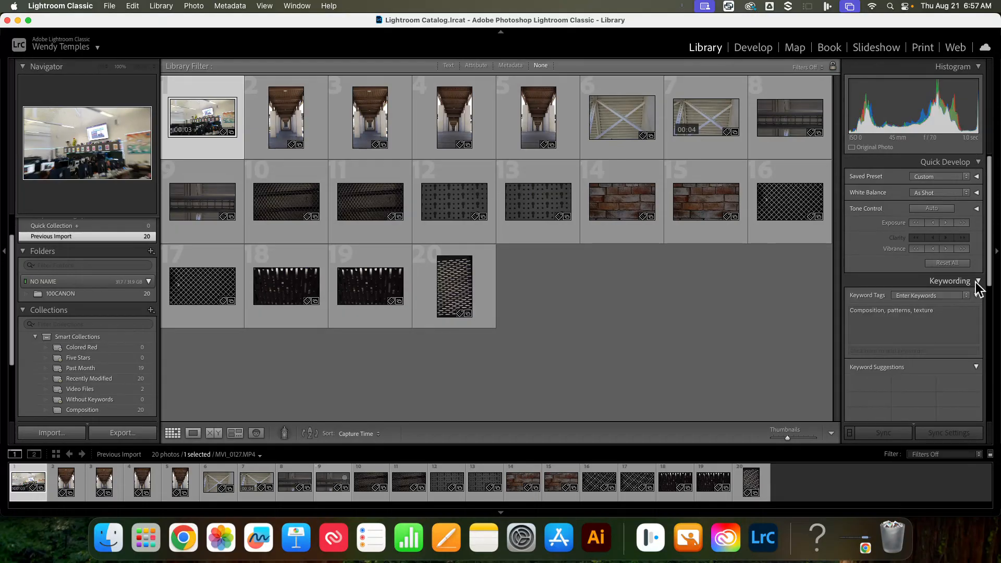
- Expand the Keyword List and examine the imported video's keyword sets, assigned keywords and metadata fields
{"action": "scroll", "coordinate": [935, 291], "scroll_direction": "down", "scroll_amount": 3}
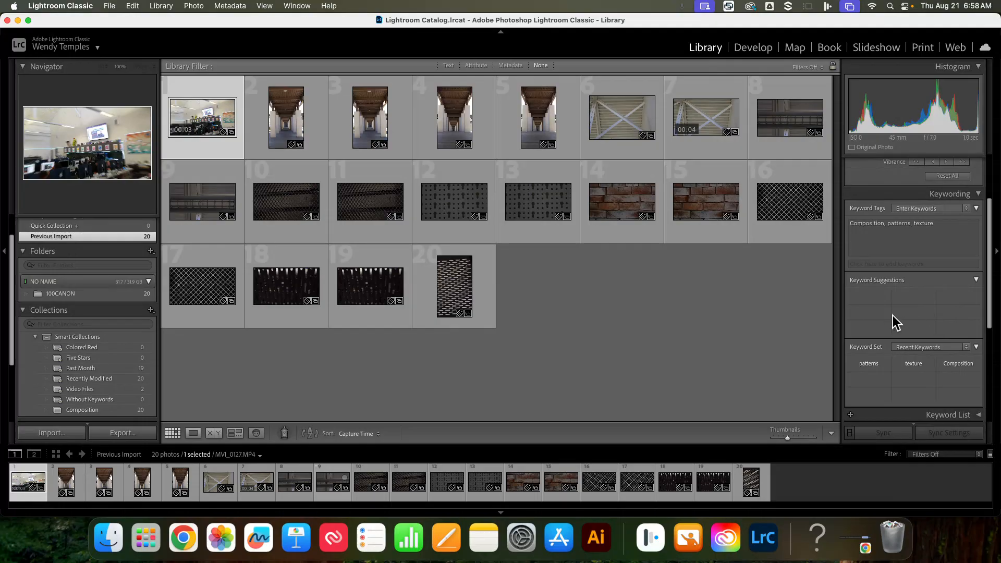
{"action": "scroll", "coordinate": [932, 312], "scroll_direction": "down", "scroll_amount": 1}
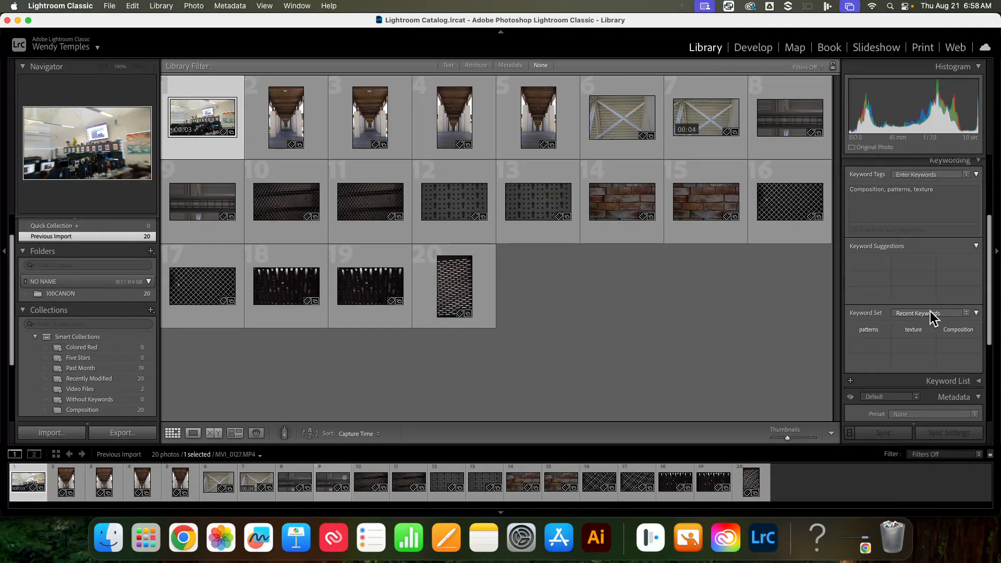
{"action": "scroll", "coordinate": [958, 346], "scroll_direction": "down", "scroll_amount": 1}
{"action": "left_click", "coordinate": [962, 339]}
{"action": "scroll", "coordinate": [934, 345], "scroll_direction": "down", "scroll_amount": 1}
{"action": "scroll", "coordinate": [934, 345], "scroll_direction": "down", "scroll_amount": 1}
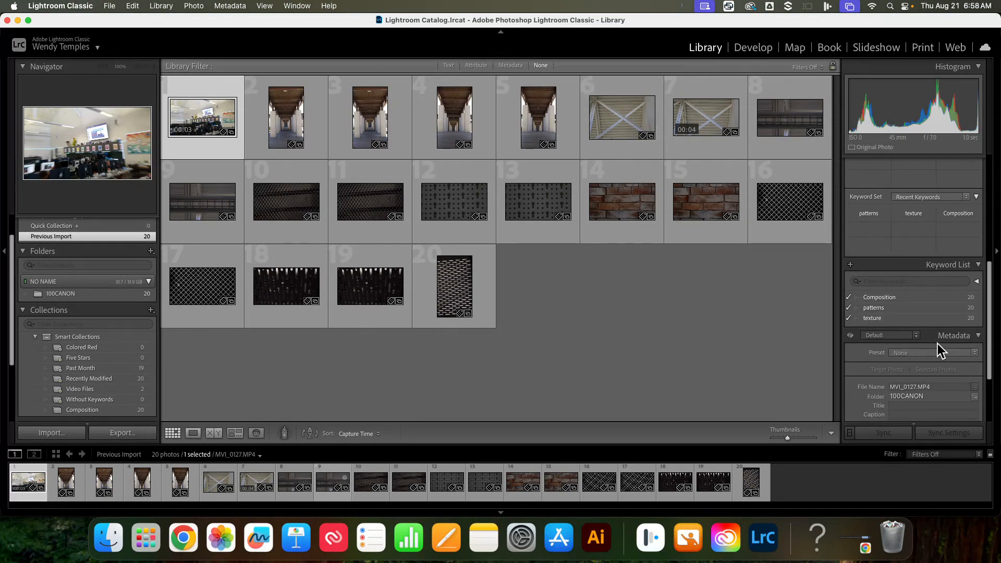
{"action": "scroll", "coordinate": [937, 343], "scroll_direction": "down", "scroll_amount": 1}
{"action": "scroll", "coordinate": [934, 330], "scroll_direction": "down", "scroll_amount": 1}
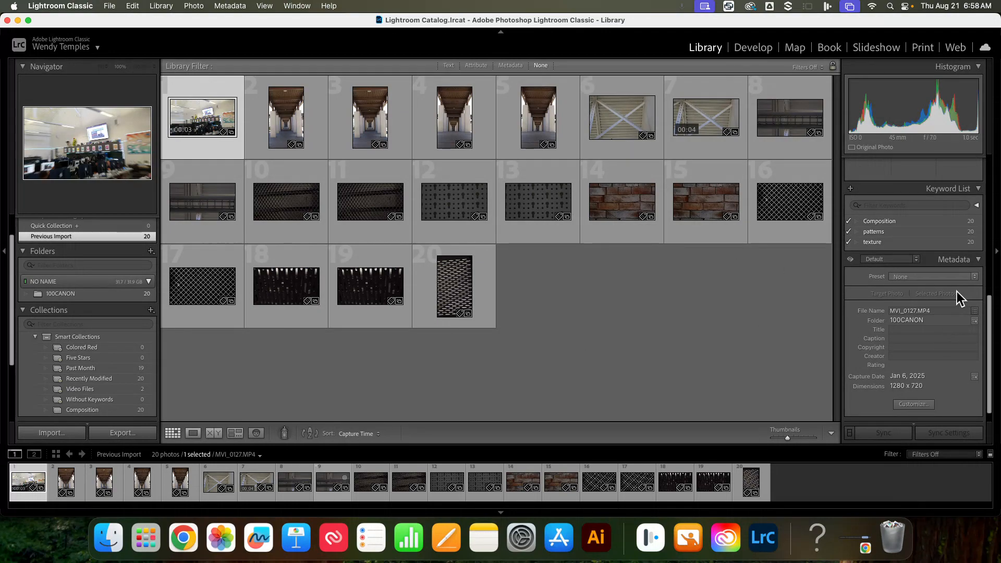
{"action": "scroll", "coordinate": [968, 299], "scroll_direction": "down", "scroll_amount": 1}
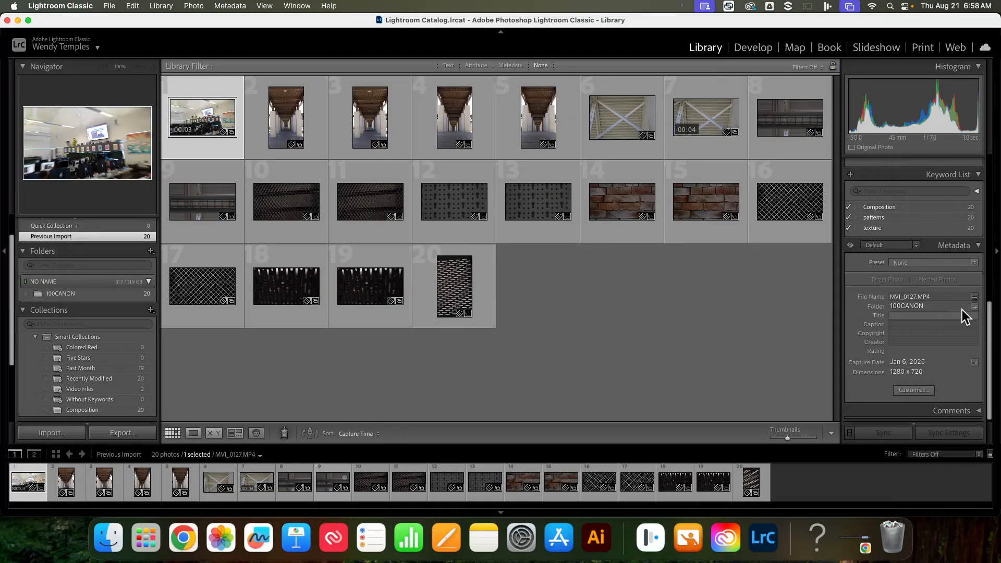
{"action": "scroll", "coordinate": [956, 374], "scroll_direction": "down", "scroll_amount": 1}
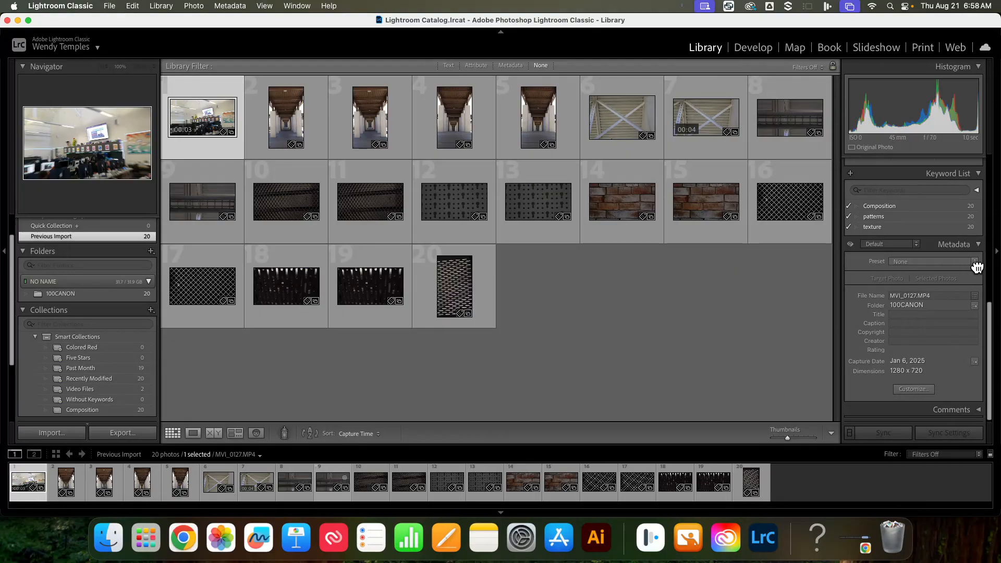
- Check the metadata preset choices and filter the library to files sharing the video's capture date
{"action": "left_click", "coordinate": [973, 262]}
{"action": "left_click", "coordinate": [974, 263]}
{"action": "left_click", "coordinate": [974, 362]}
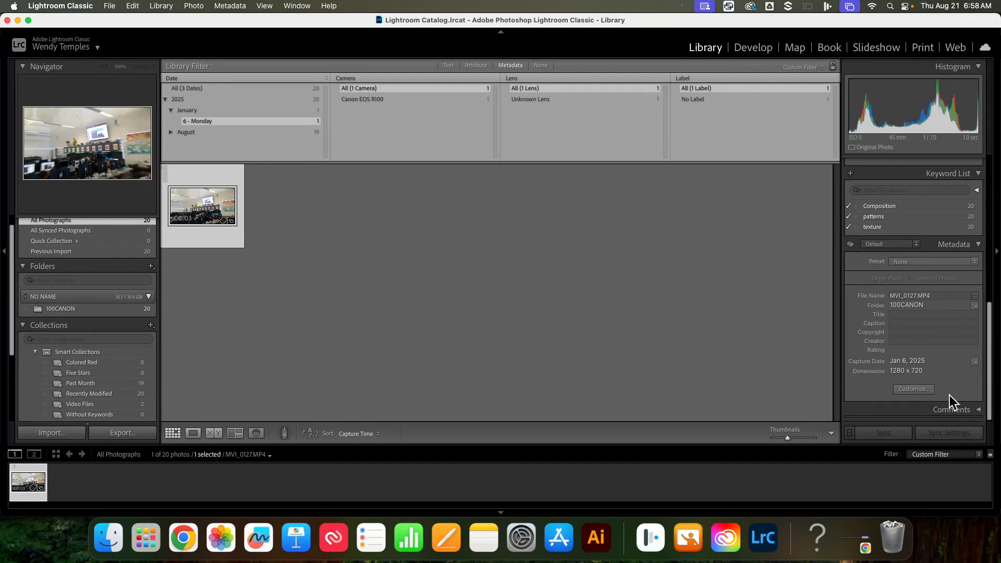
- Look at the Comments section, and collapse the Comments, Metadata and Keyword Suggestions sections
{"action": "left_click", "coordinate": [959, 411]}
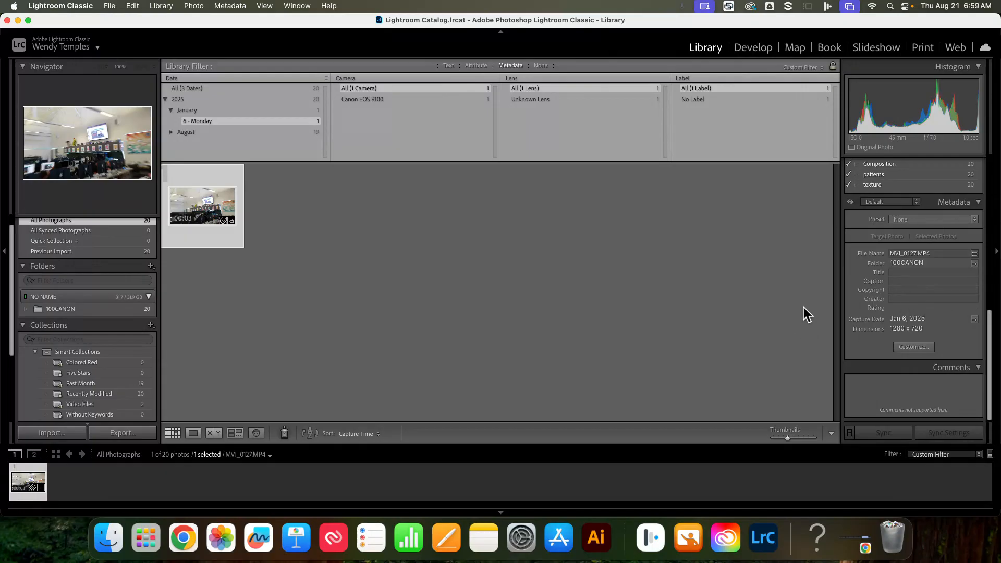
{"action": "scroll", "coordinate": [965, 377], "scroll_direction": "up", "scroll_amount": 2}
{"action": "scroll", "coordinate": [964, 370], "scroll_direction": "down", "scroll_amount": 2}
{"action": "left_click", "coordinate": [978, 368]}
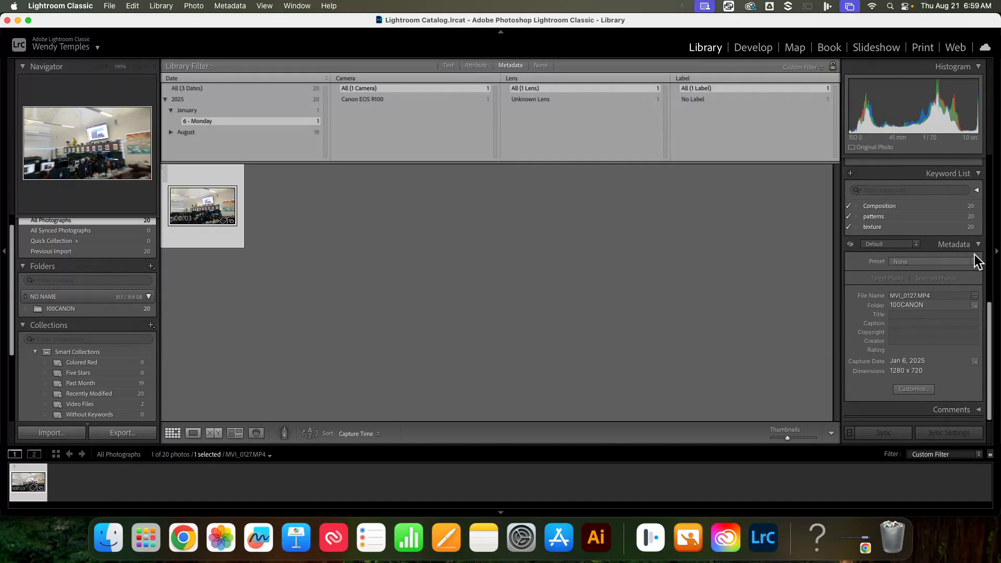
{"action": "left_click", "coordinate": [978, 245]}
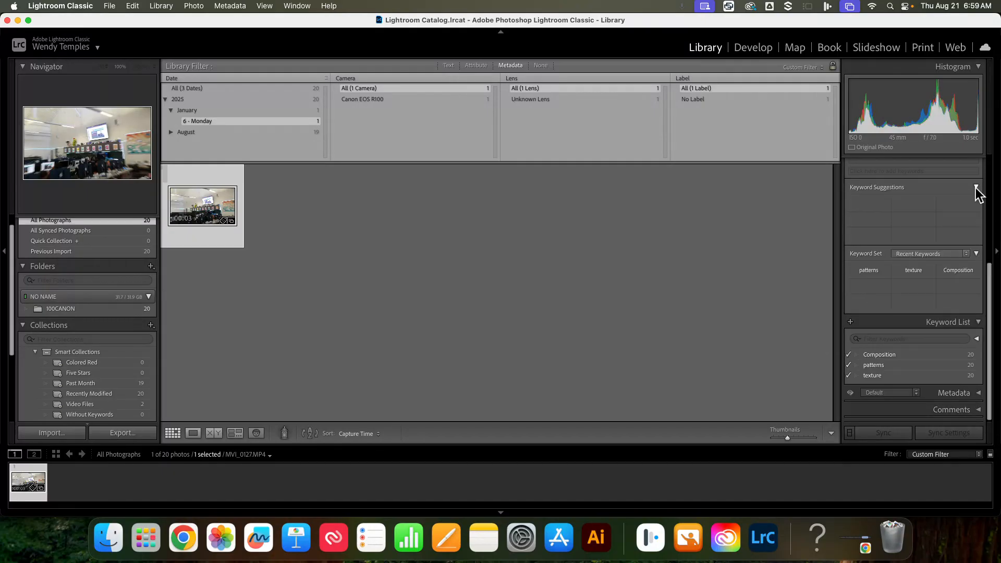
{"action": "left_click", "coordinate": [976, 189]}
{"action": "scroll", "coordinate": [954, 402], "scroll_direction": "up", "scroll_amount": 2}
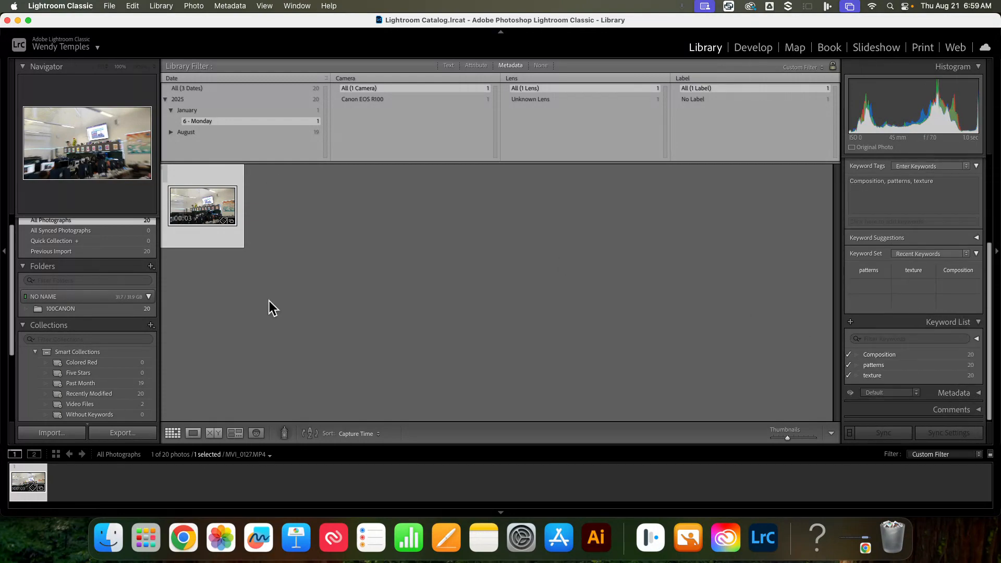
- Display the Composition collection and switch to the Develop module
{"action": "scroll", "coordinate": [72, 355], "scroll_direction": "down", "scroll_amount": 4}
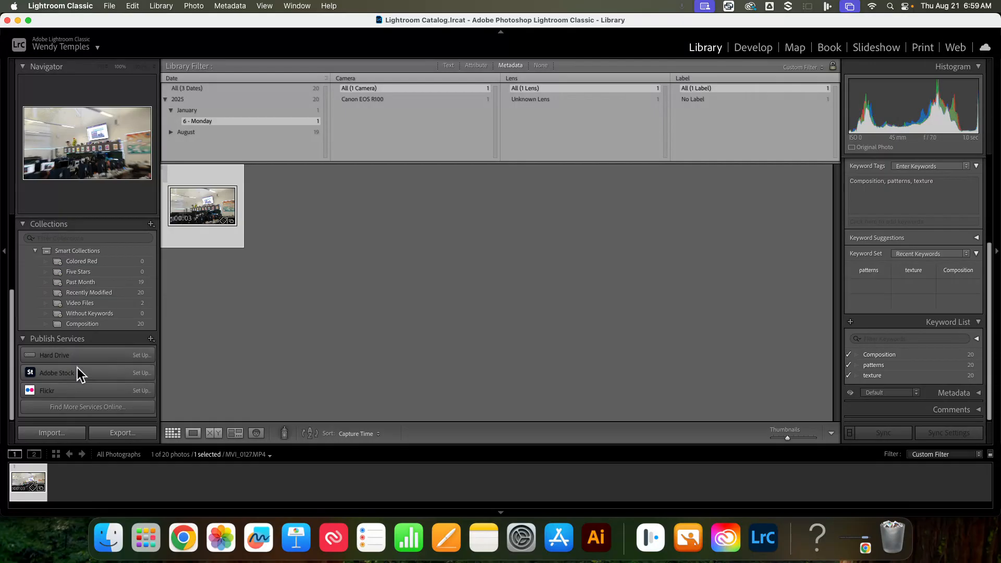
{"action": "left_click", "coordinate": [101, 324]}
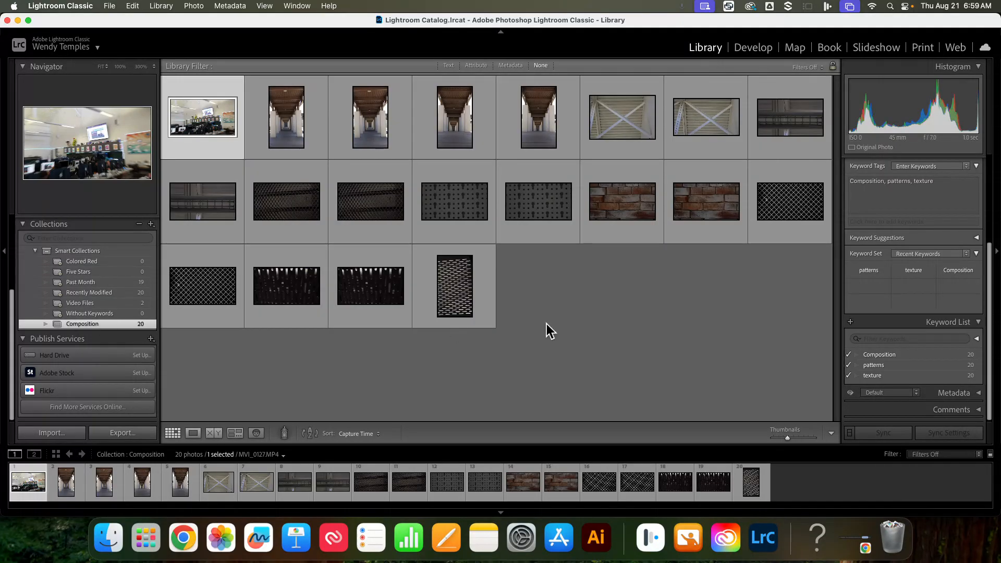
{"action": "left_click", "coordinate": [751, 48]}
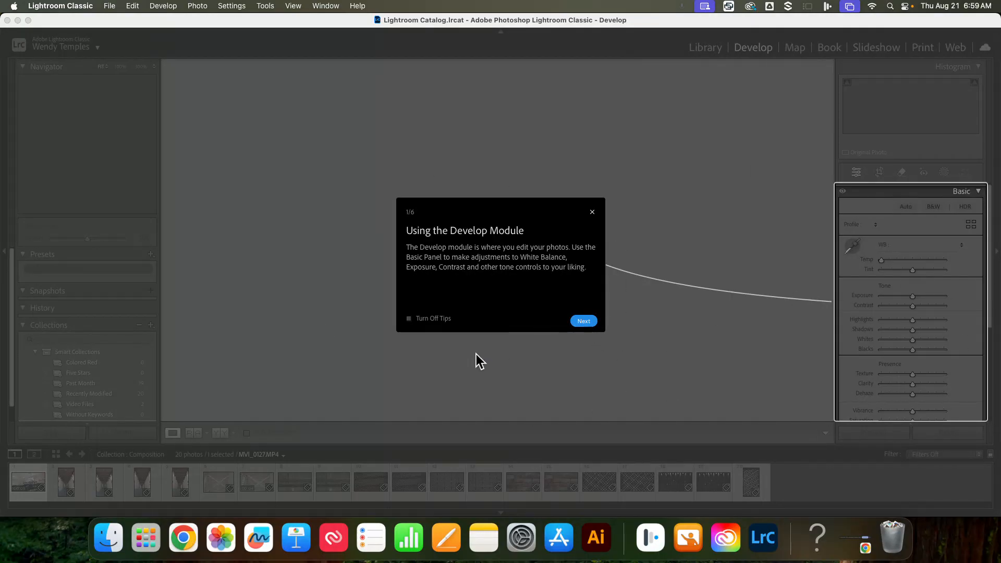
- Read the Develop module tips on the Basic panel, the Filmstrip, and cropping and local adjustment
{"action": "left_click", "coordinate": [585, 325]}
{"action": "left_click", "coordinate": [586, 323]}
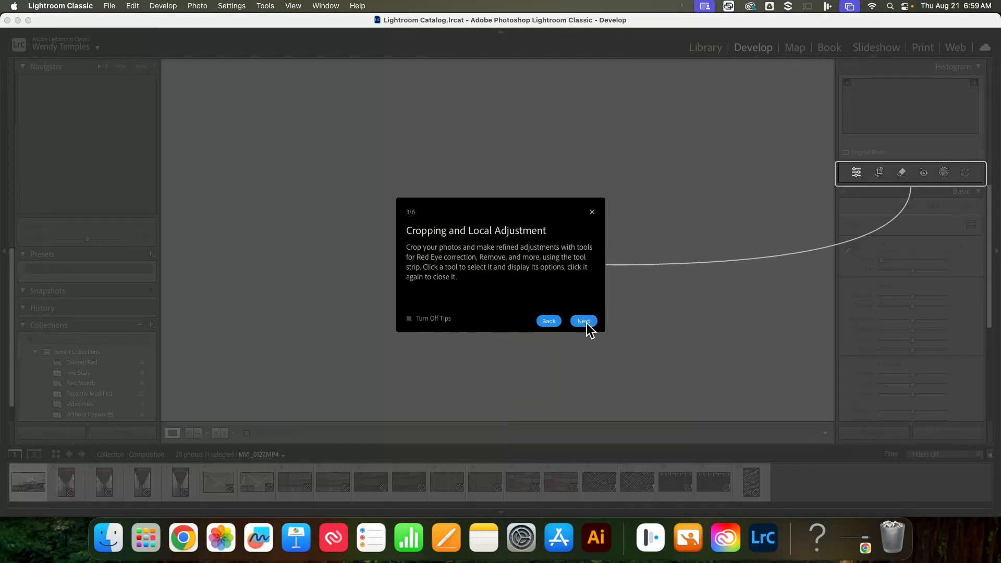
{"action": "left_click", "coordinate": [549, 321]}
{"action": "left_click", "coordinate": [549, 321]}
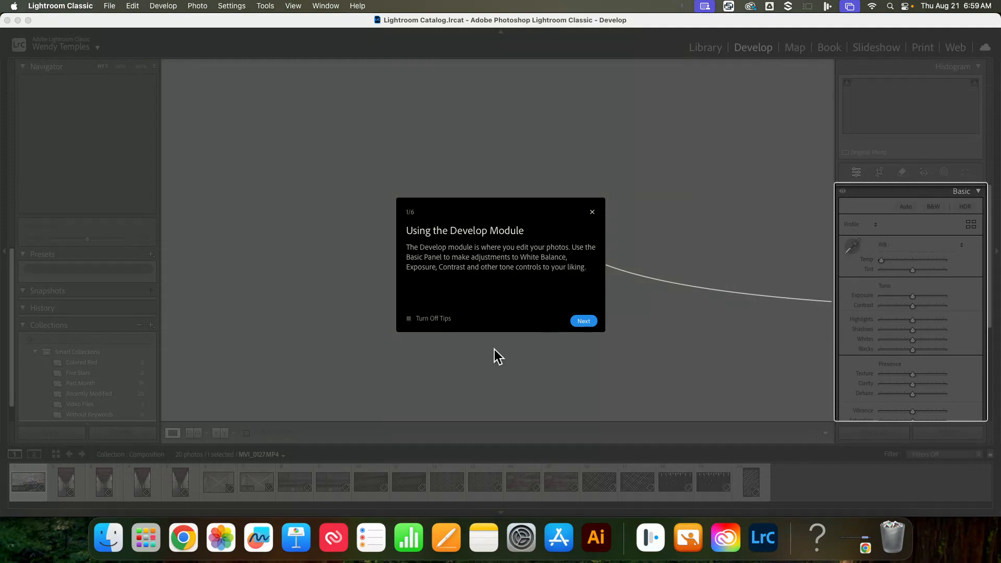
{"action": "left_click", "coordinate": [584, 321]}
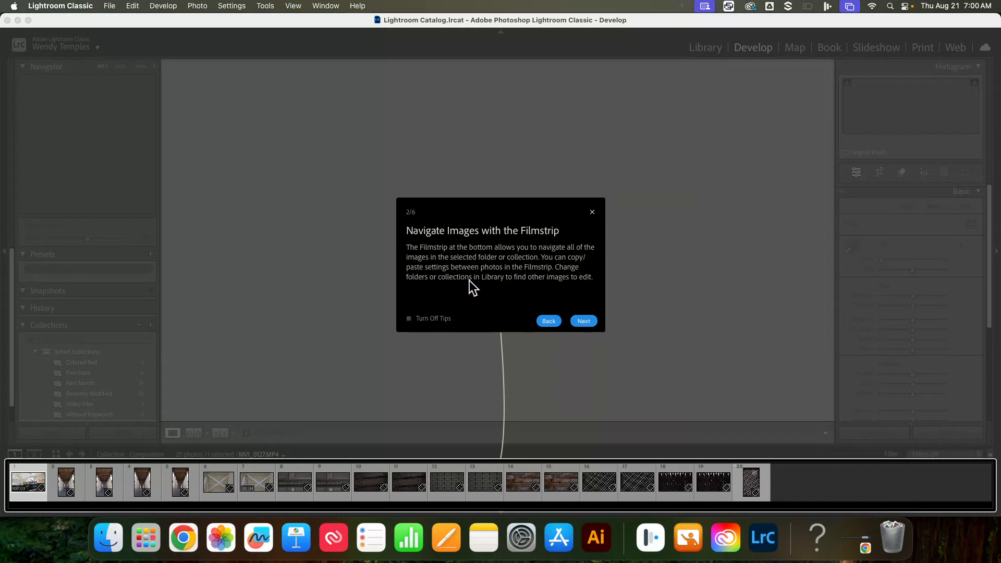
{"action": "left_click", "coordinate": [588, 323]}
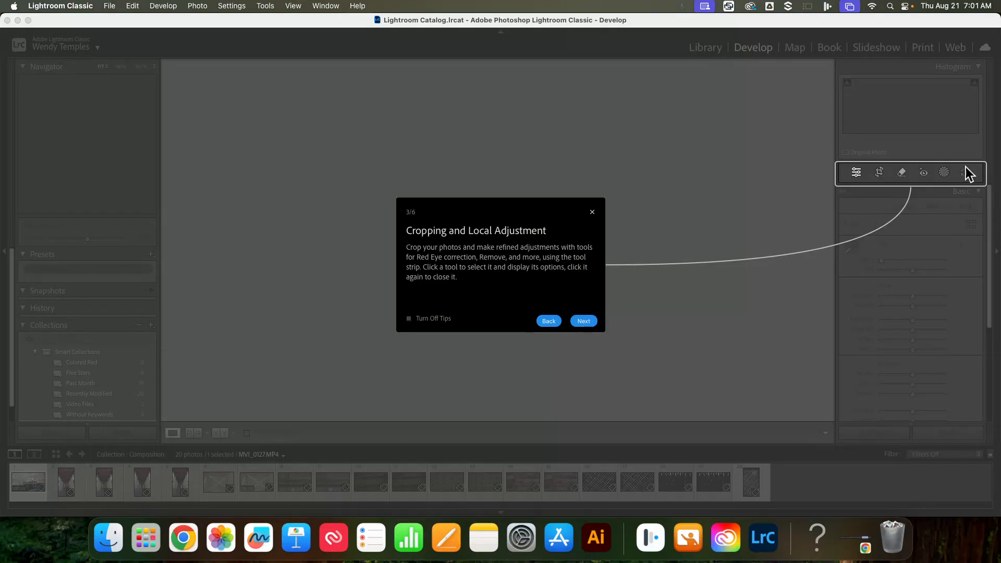
- Read the remaining tips on non-destructive editing, Snapshots and Presets, and close the tips
{"action": "left_click", "coordinate": [580, 322]}
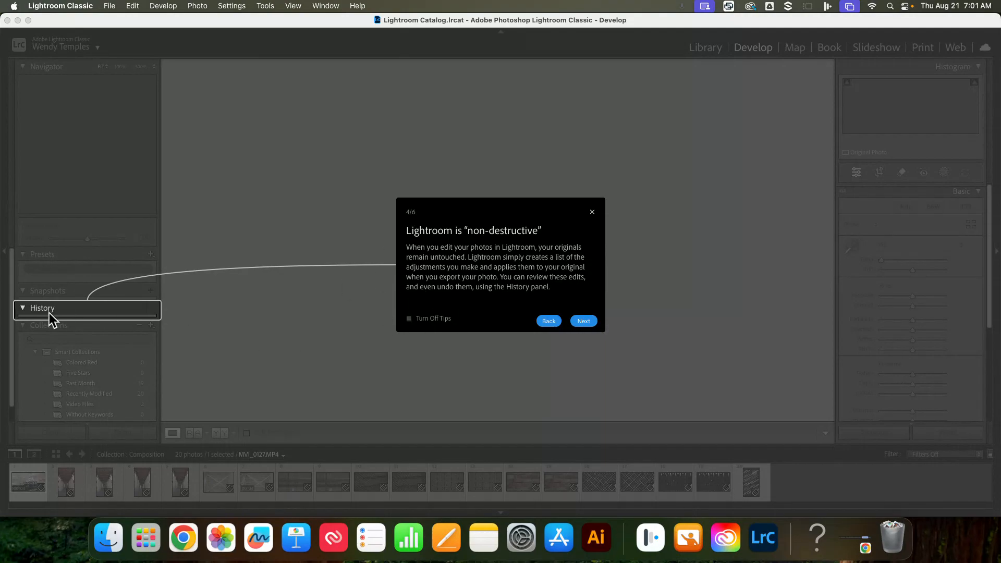
{"action": "left_click", "coordinate": [83, 311]}
{"action": "left_click", "coordinate": [24, 311]}
{"action": "left_click", "coordinate": [590, 325]}
{"action": "left_click", "coordinate": [581, 322]}
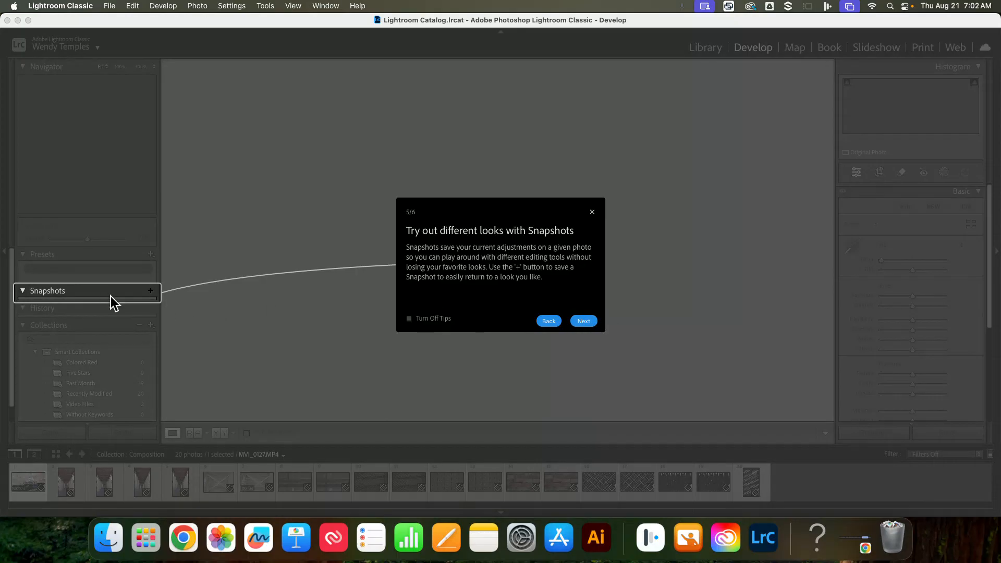
{"action": "left_click", "coordinate": [590, 324]}
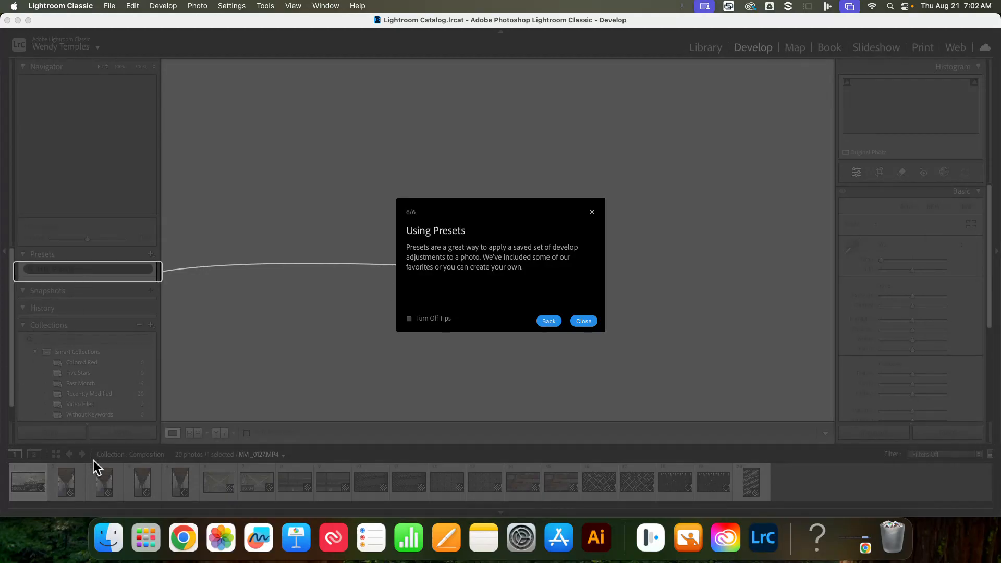
{"action": "left_click", "coordinate": [583, 322]}
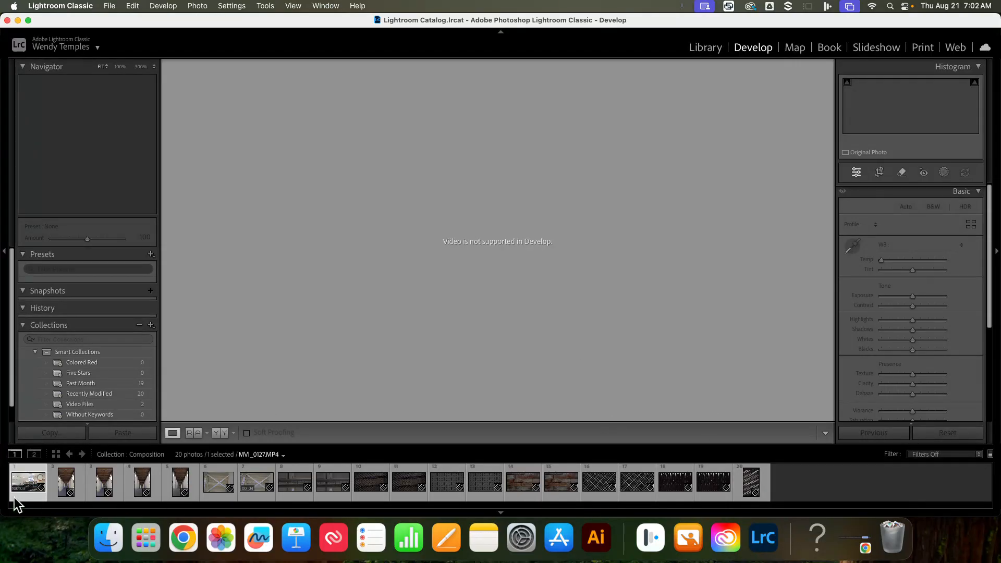
- Select the second photo of the collection, IMG_7749.JPG, and open it in the Develop module
{"action": "key", "text": "e"}
{"action": "left_click", "coordinate": [66, 482]}
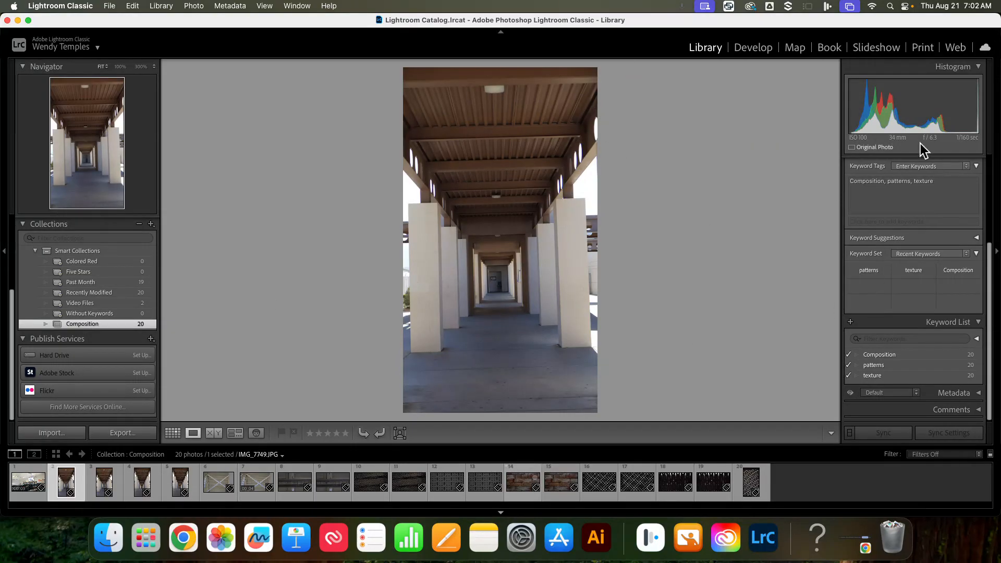
{"action": "left_click", "coordinate": [754, 48]}
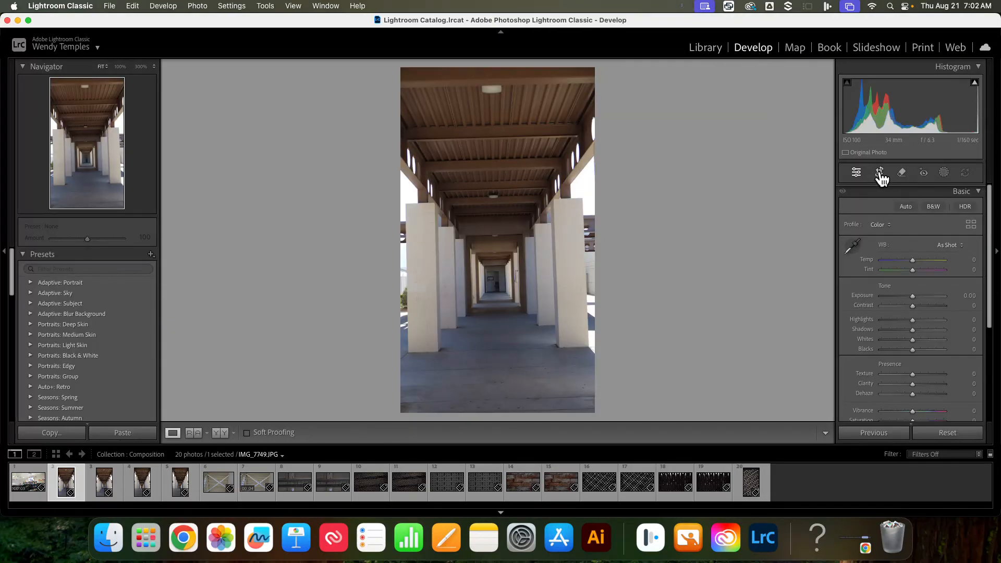
- Start cropping the photo, try the 4 x 5 / 8 x 10 aspect ratio, and set it to 2 x 3 / 4 x 6
{"action": "left_click", "coordinate": [879, 174]}
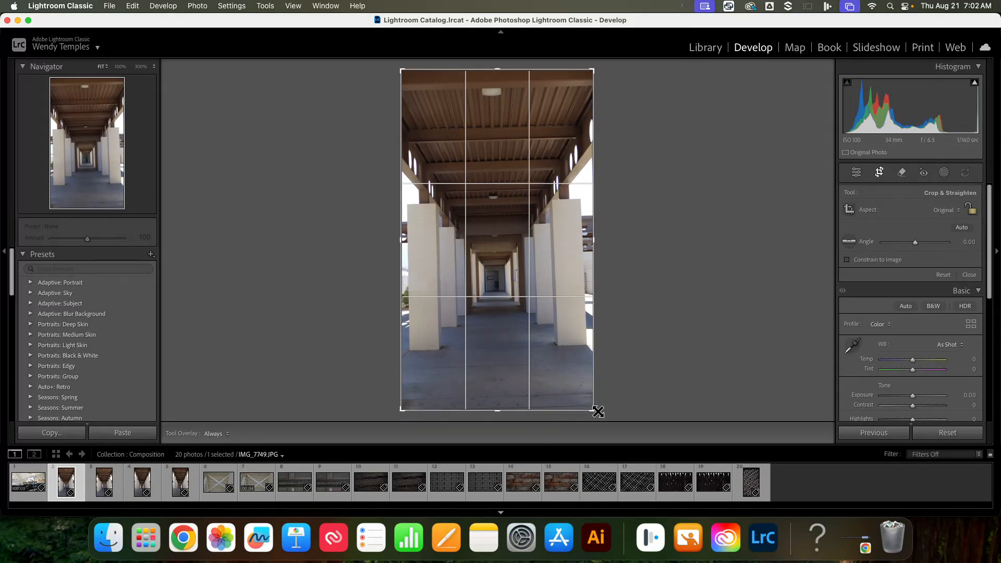
{"action": "left_click", "coordinate": [953, 211]}
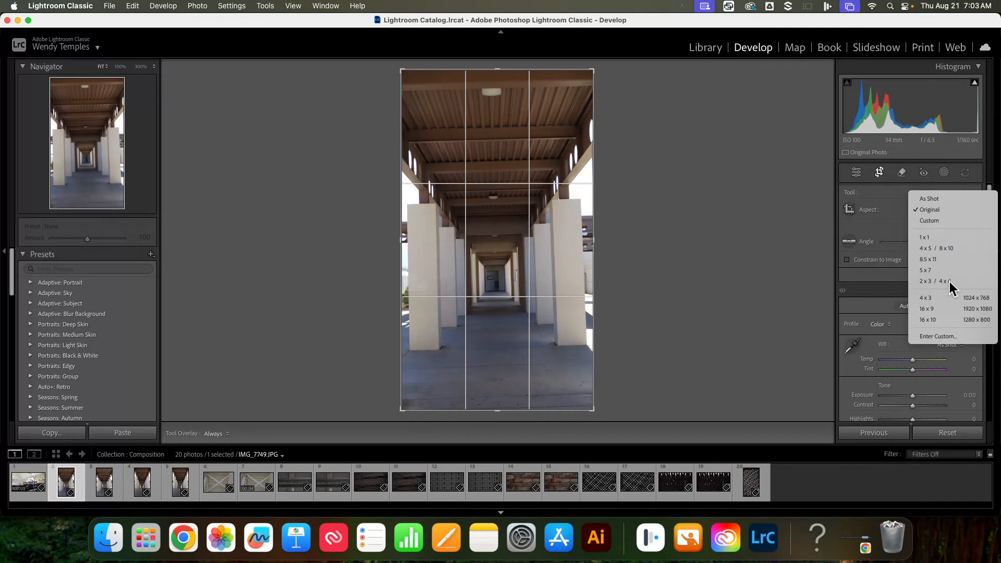
{"action": "left_click", "coordinate": [954, 251]}
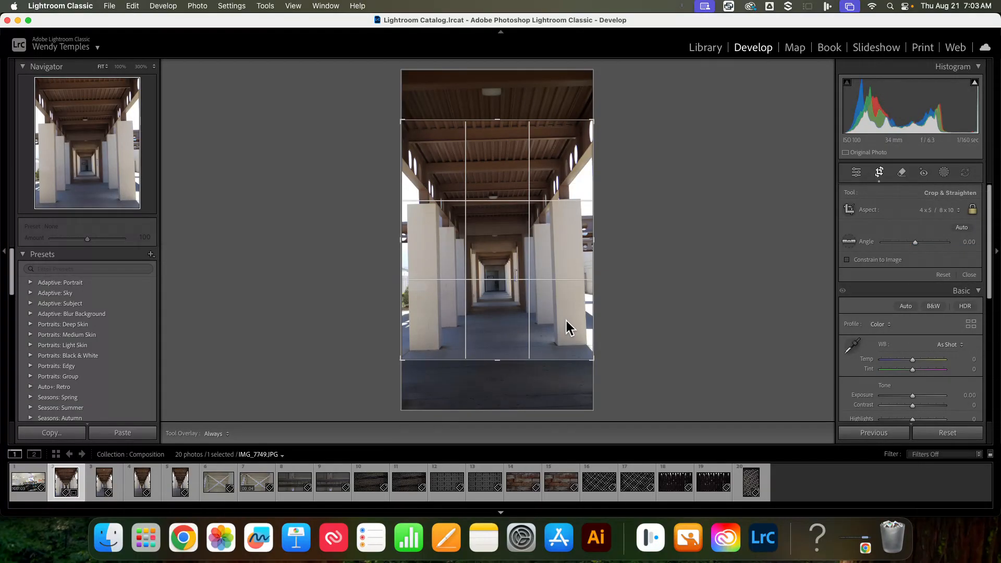
{"action": "left_click", "coordinate": [955, 212]}
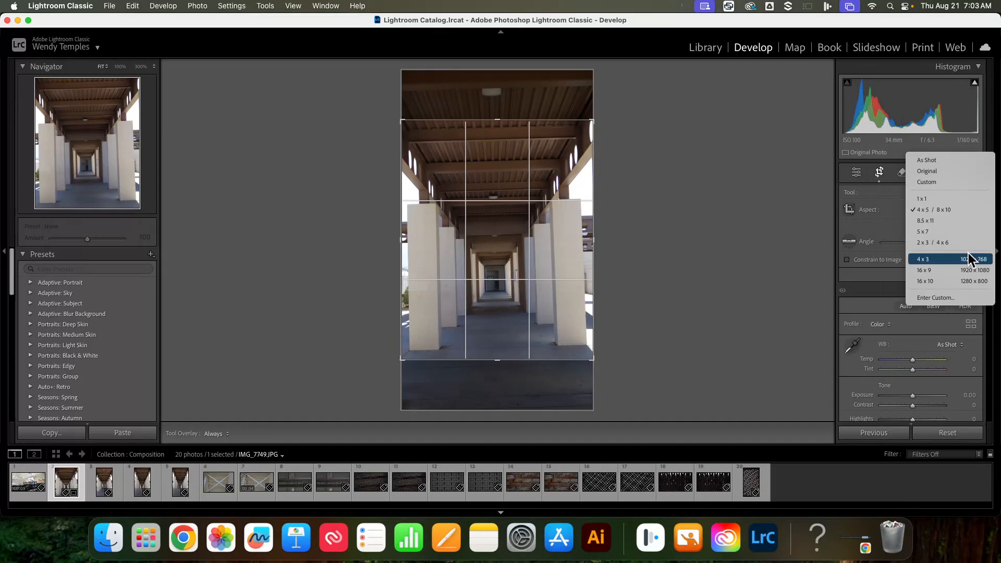
{"action": "left_click", "coordinate": [931, 243]}
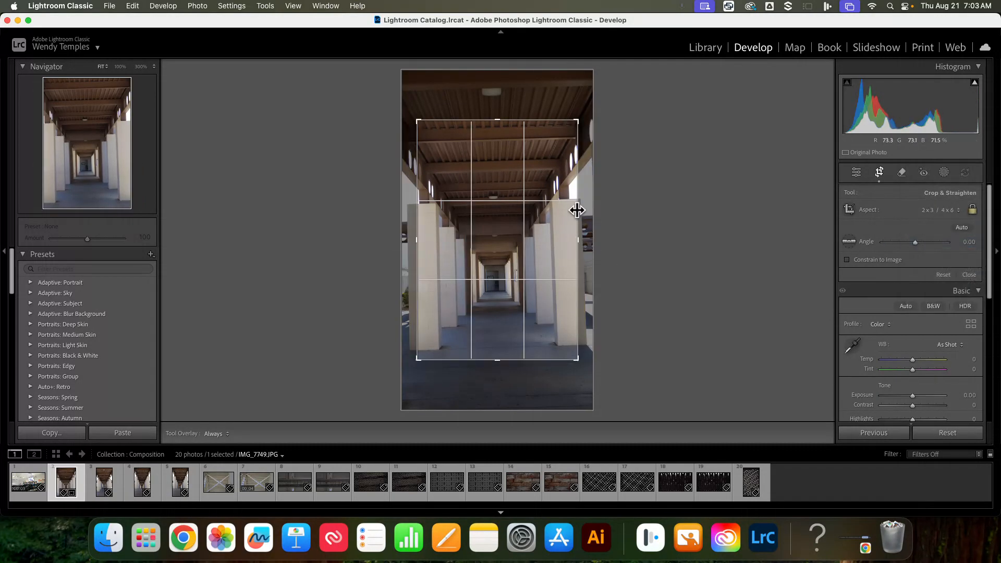
- Enlarge the crop frame to the photo's full width and rotate the photo by about 0.81 degrees
{"action": "left_click_drag", "start_coordinate": [577, 120], "coordinate": [609, 104]}
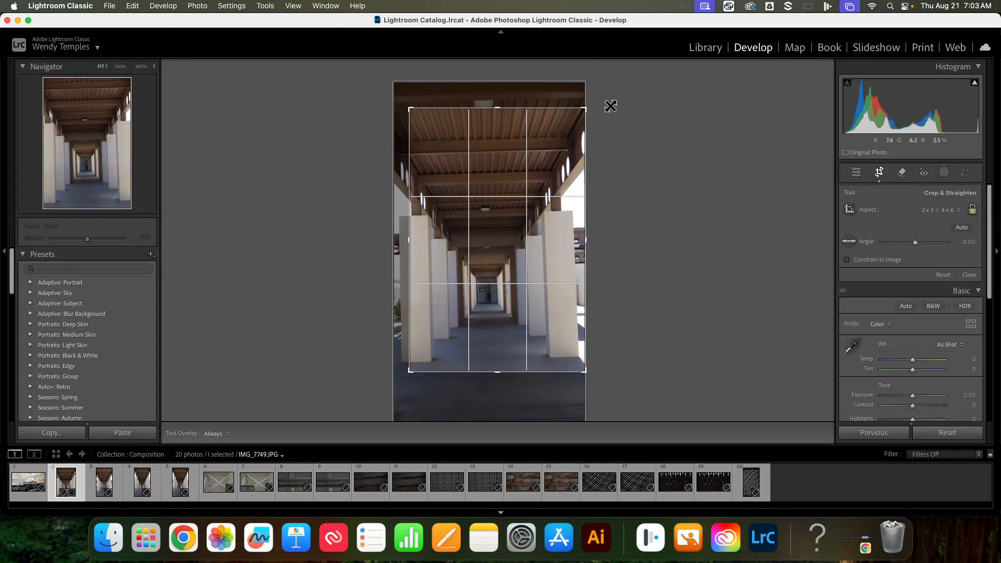
{"action": "left_click_drag", "start_coordinate": [395, 368], "coordinate": [368, 389]}
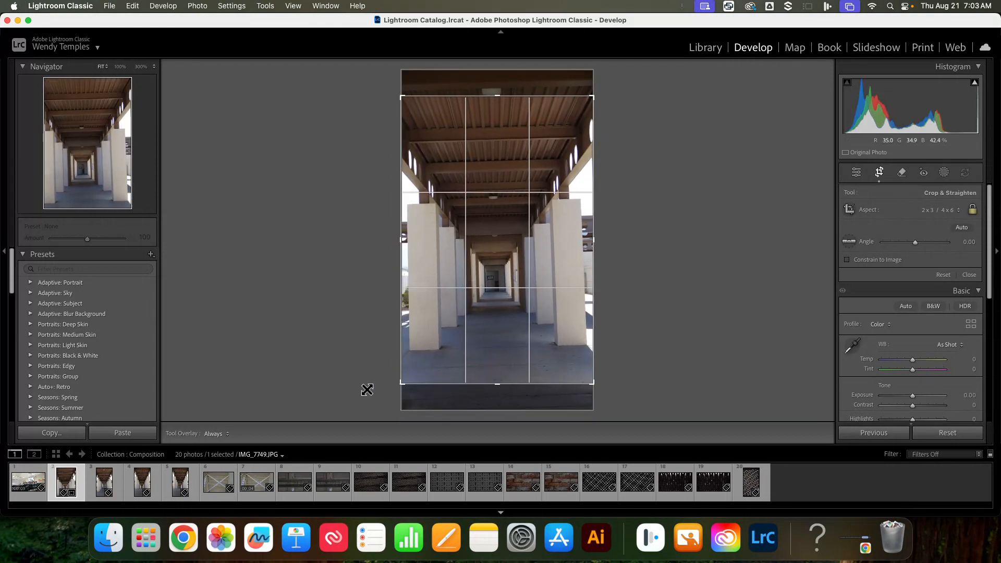
{"action": "left_click_drag", "start_coordinate": [599, 397], "coordinate": [596, 392]}
{"action": "left_click", "coordinate": [937, 207]}
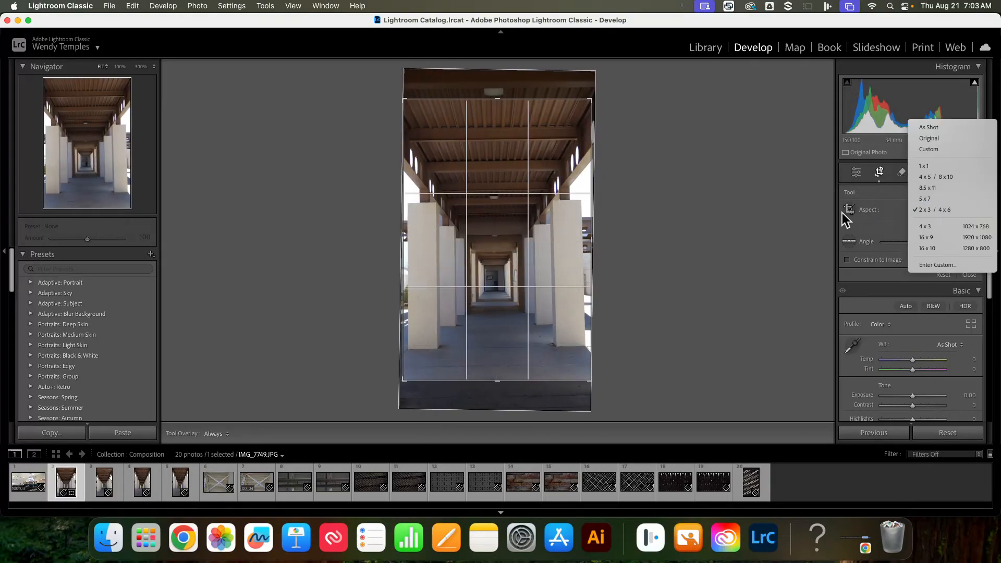
{"action": "left_click", "coordinate": [700, 310]}
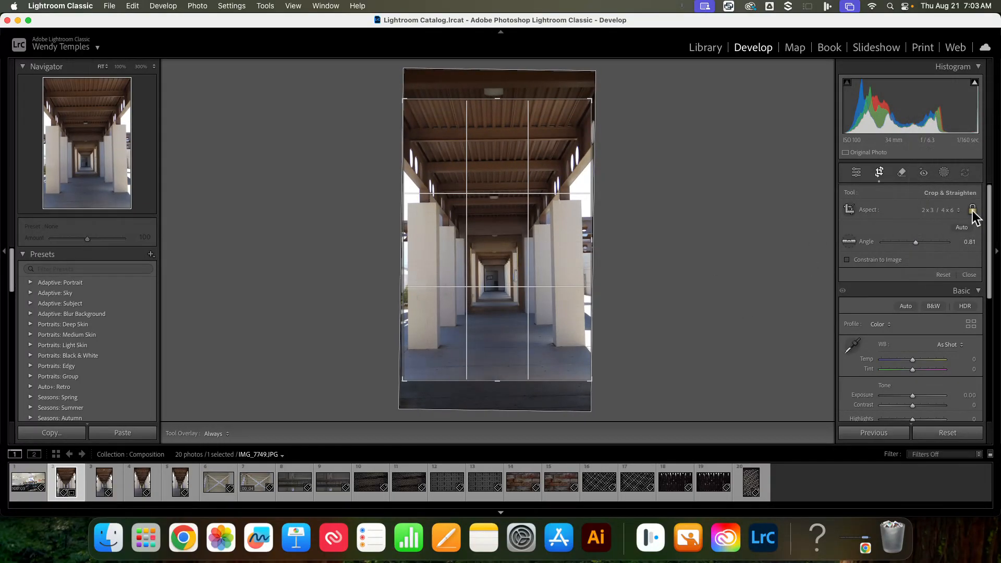
- Set the crop aspect ratio to 1 x 1 and shift the photo upward within the crop frame
{"action": "left_click", "coordinate": [929, 211]}
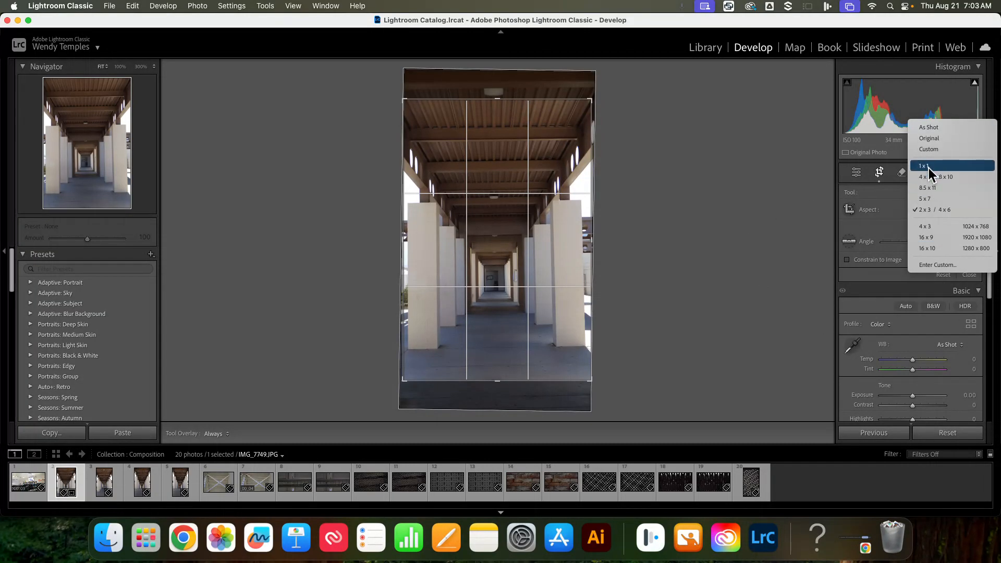
{"action": "left_click", "coordinate": [640, 255]}
{"action": "left_click_drag", "start_coordinate": [563, 317], "coordinate": [573, 295]}
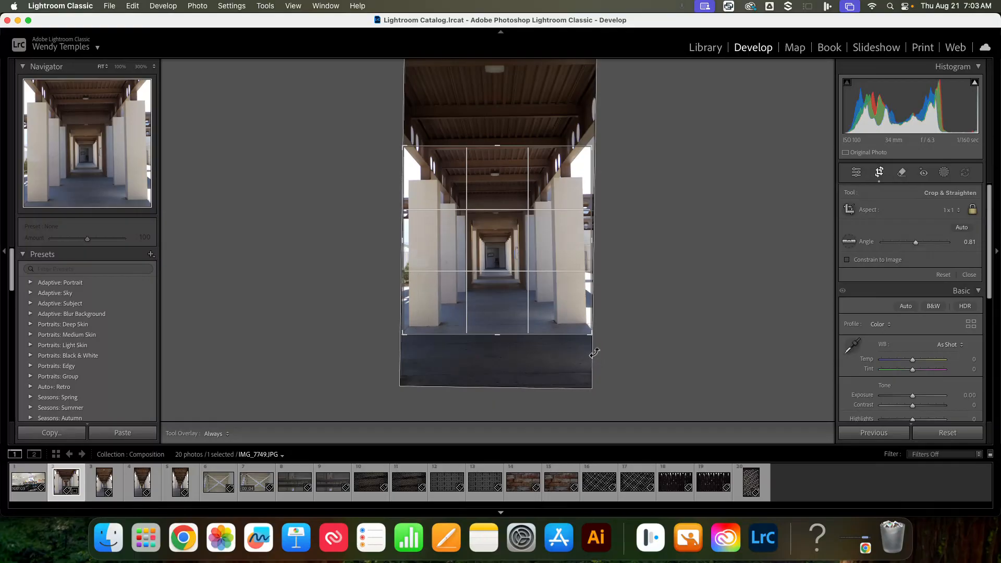
- Set the crop aspect ratio to 4 x 5 / 8 x 10, enlarge the frame to the photo's width and shift the photo downward within it
{"action": "left_click", "coordinate": [947, 207]}
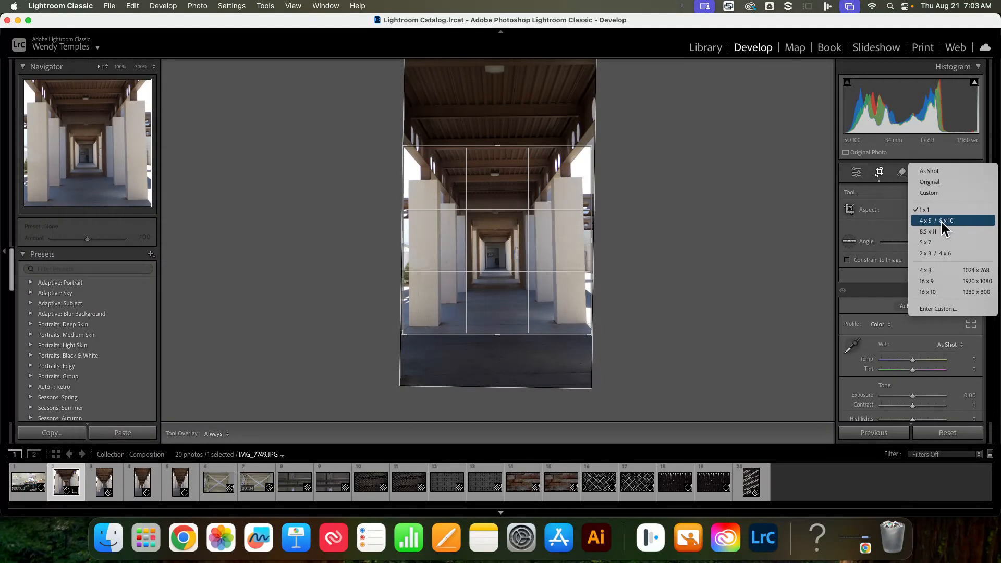
{"action": "left_click", "coordinate": [941, 222]}
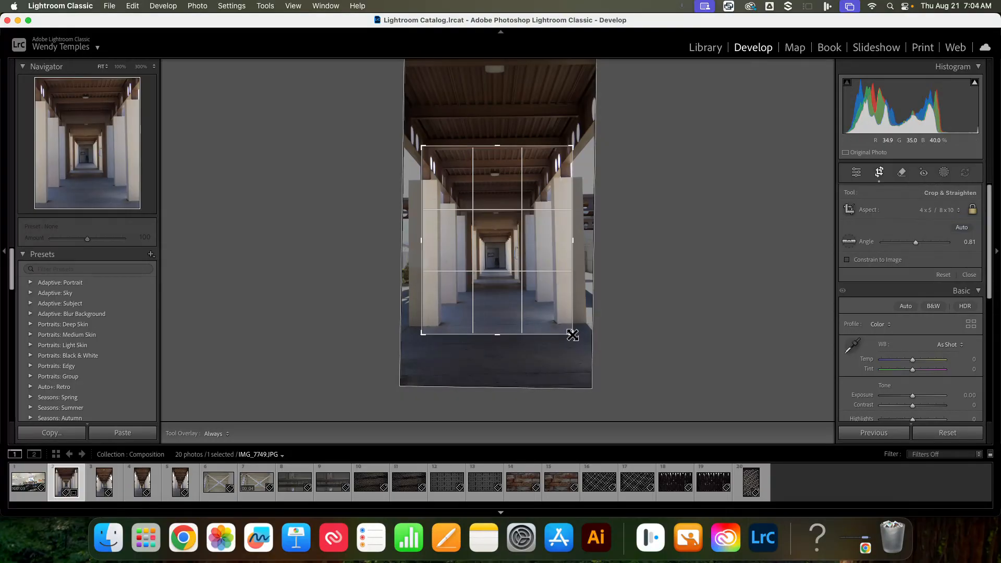
{"action": "left_click_drag", "start_coordinate": [572, 335], "coordinate": [583, 348]}
{"action": "left_click_drag", "start_coordinate": [411, 134], "coordinate": [403, 124]}
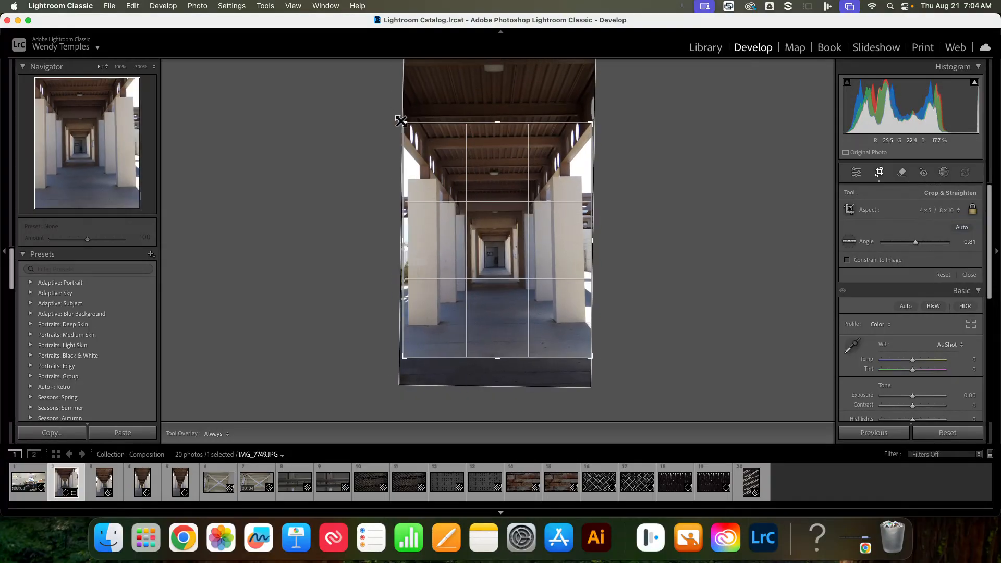
{"action": "left_click_drag", "start_coordinate": [565, 253], "coordinate": [563, 277]}
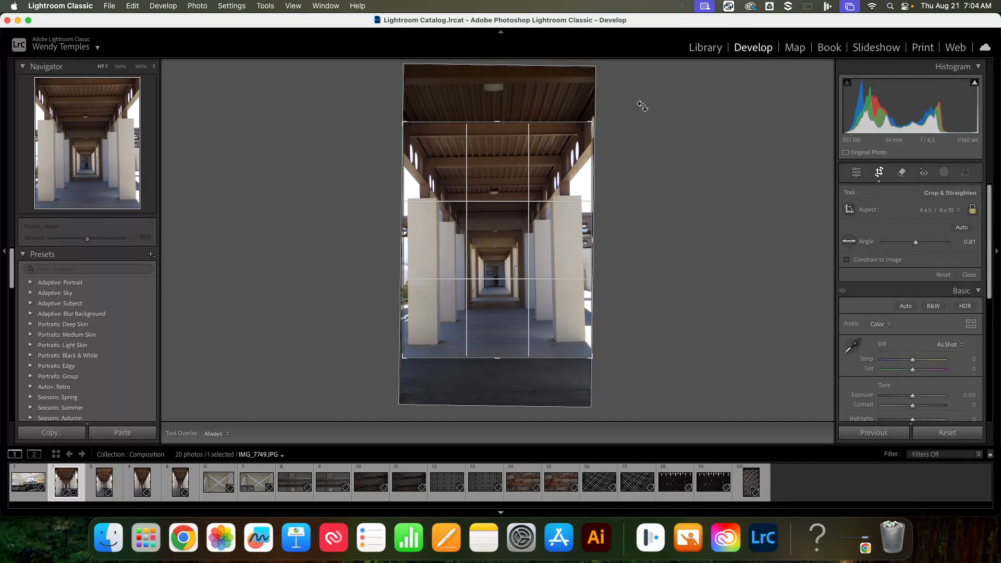
- Try rotating the photo by hand within the crop frame, to about 1.22 degrees and to about -7.21 degrees
{"action": "left_click_drag", "start_coordinate": [600, 117], "coordinate": [599, 119]}
{"action": "mouse_move", "coordinate": [502, 218]}
{"action": "left_mouse_down"}
{"action": "mouse_move", "coordinate": [509, 192]}
{"action": "mouse_move", "coordinate": [499, 240]}
{"action": "mouse_move", "coordinate": [500, 229]}
{"action": "left_mouse_up"}
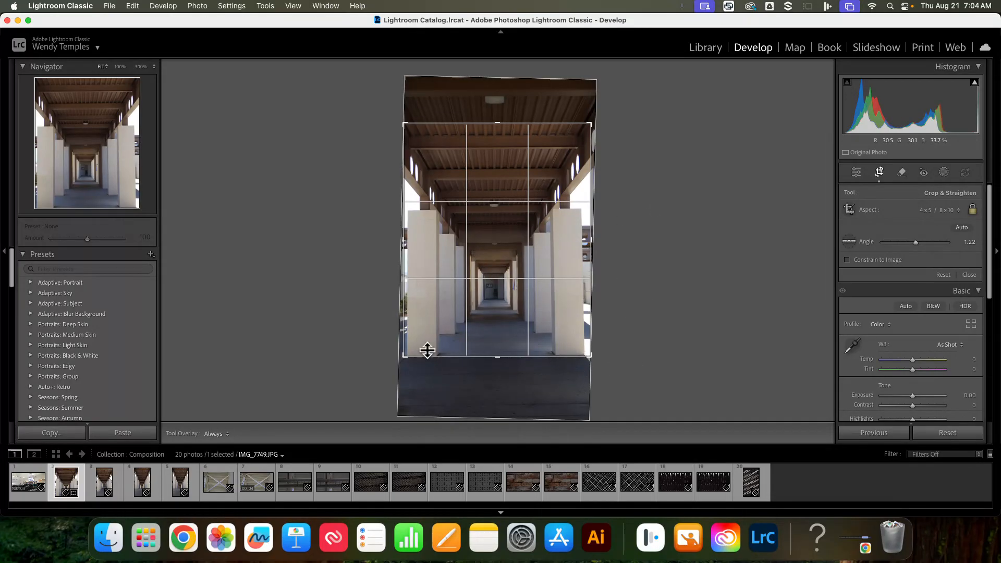
{"action": "left_click_drag", "start_coordinate": [593, 367], "coordinate": [591, 363]}
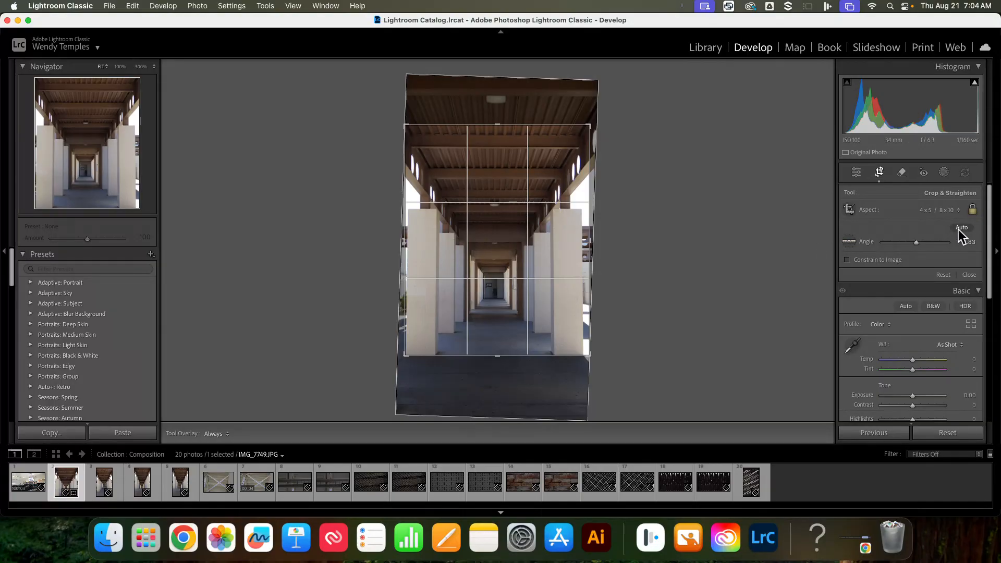
{"action": "left_click_drag", "start_coordinate": [603, 359], "coordinate": [618, 340]}
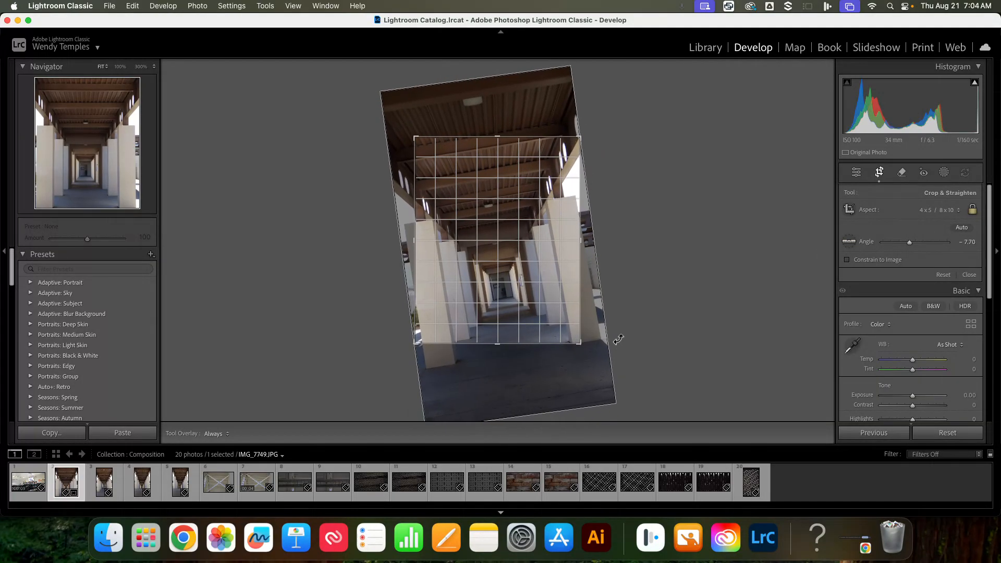
- Straighten the photo automatically, then enlarge the crop frame and reposition the photo so the corridor is centred in it
{"action": "left_click", "coordinate": [959, 227]}
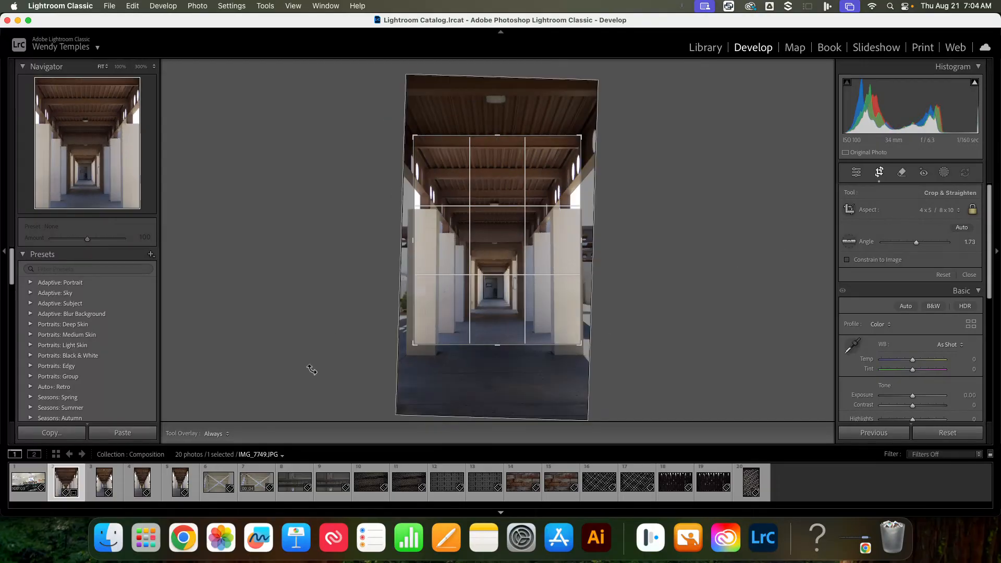
{"action": "left_click_drag", "start_coordinate": [413, 343], "coordinate": [391, 353]}
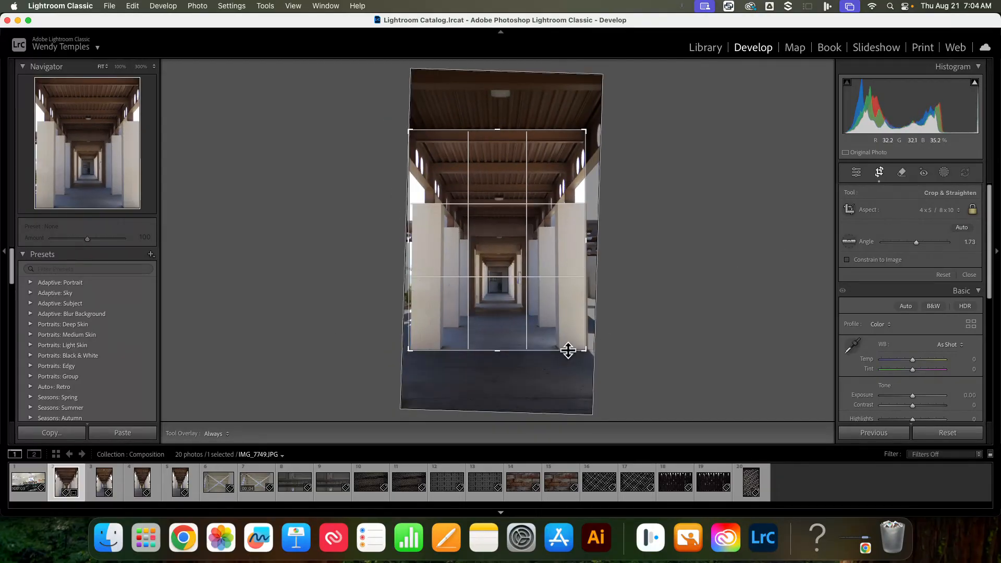
{"action": "left_click_drag", "start_coordinate": [584, 349], "coordinate": [589, 353]}
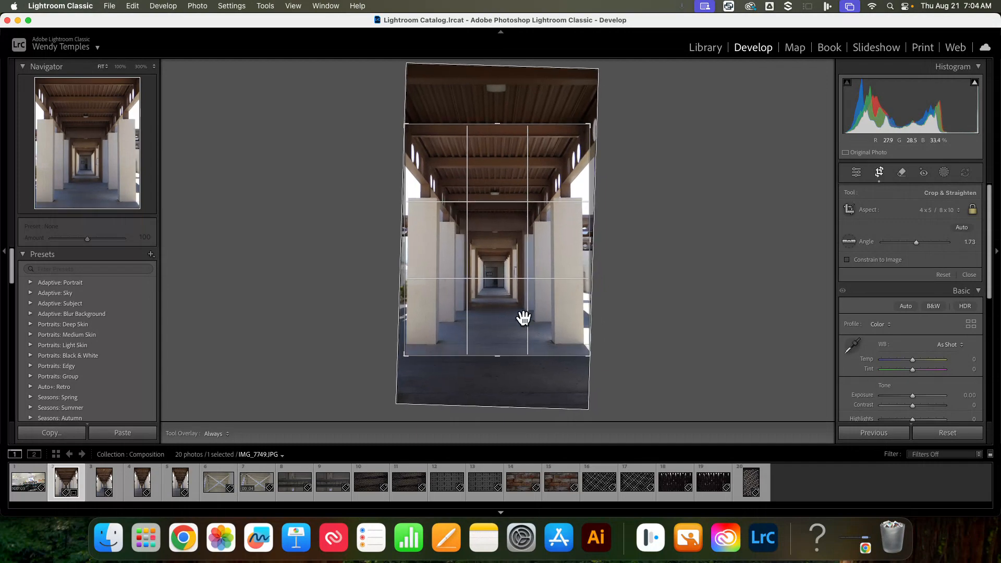
{"action": "left_click_drag", "start_coordinate": [523, 323], "coordinate": [529, 329]}
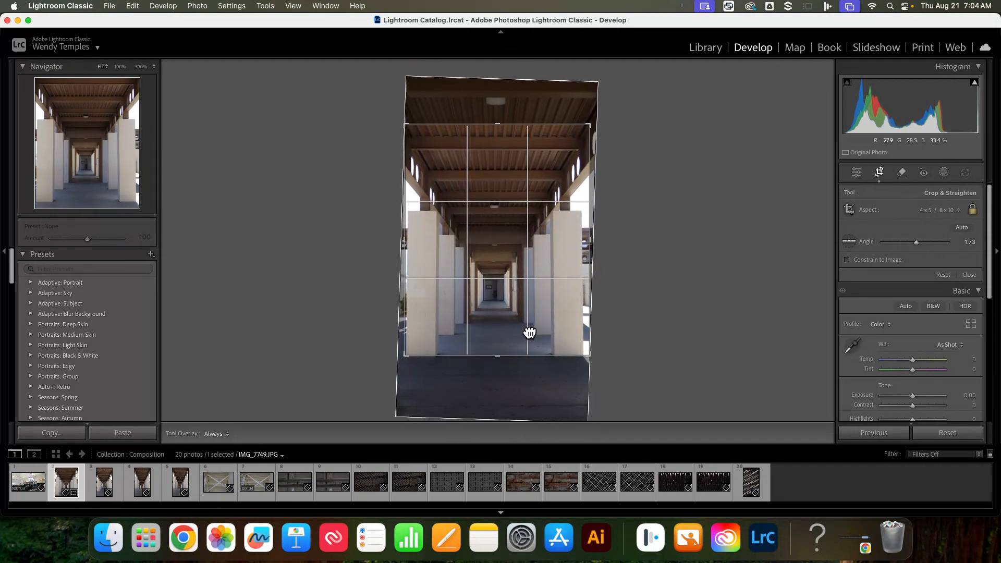
{"action": "left_click_drag", "start_coordinate": [590, 351], "coordinate": [587, 353]}
{"action": "left_click_drag", "start_coordinate": [527, 328], "coordinate": [528, 316]}
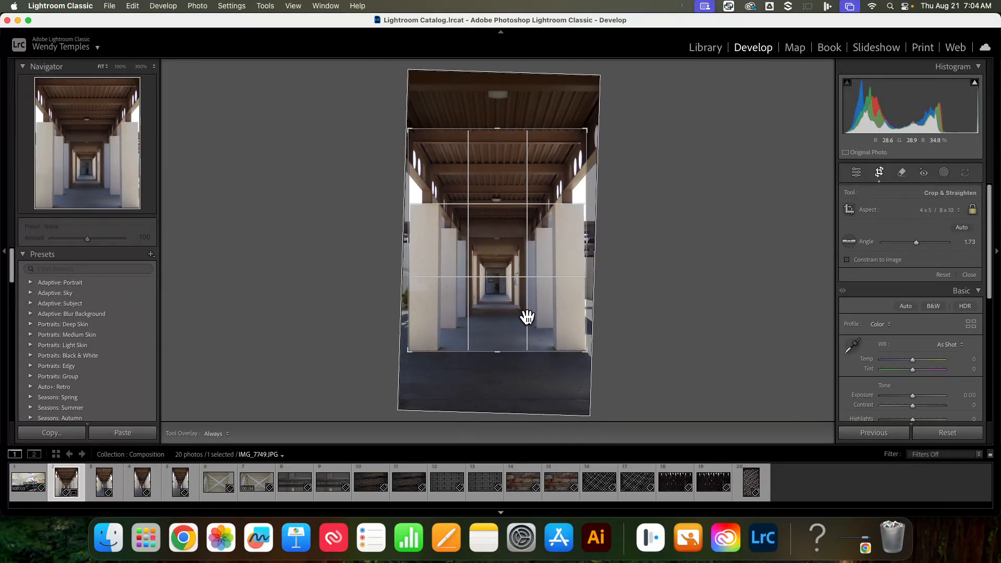
- Fine-tune the photo's rotation to about 1.69 degrees, reposition it slightly within the crop frame and apply the crop
{"action": "left_click_drag", "start_coordinate": [586, 368], "coordinate": [582, 365]}
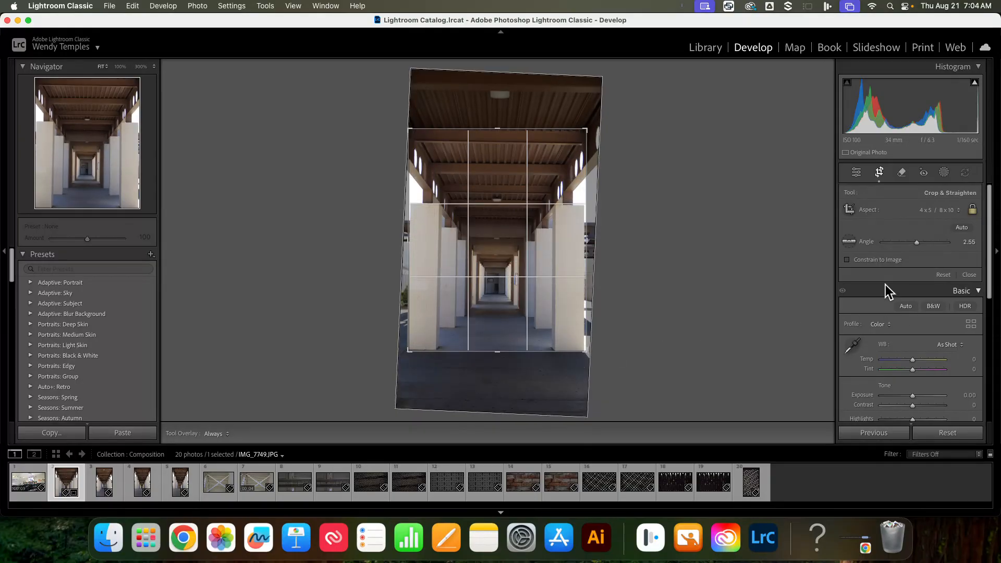
{"action": "key", "text": "Return"}
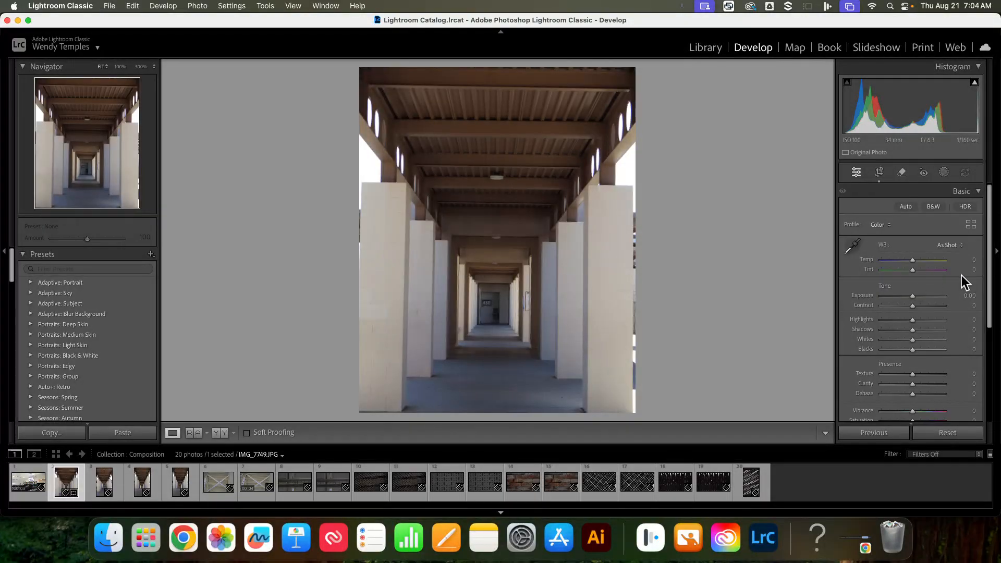
{"action": "left_click", "coordinate": [879, 177]}
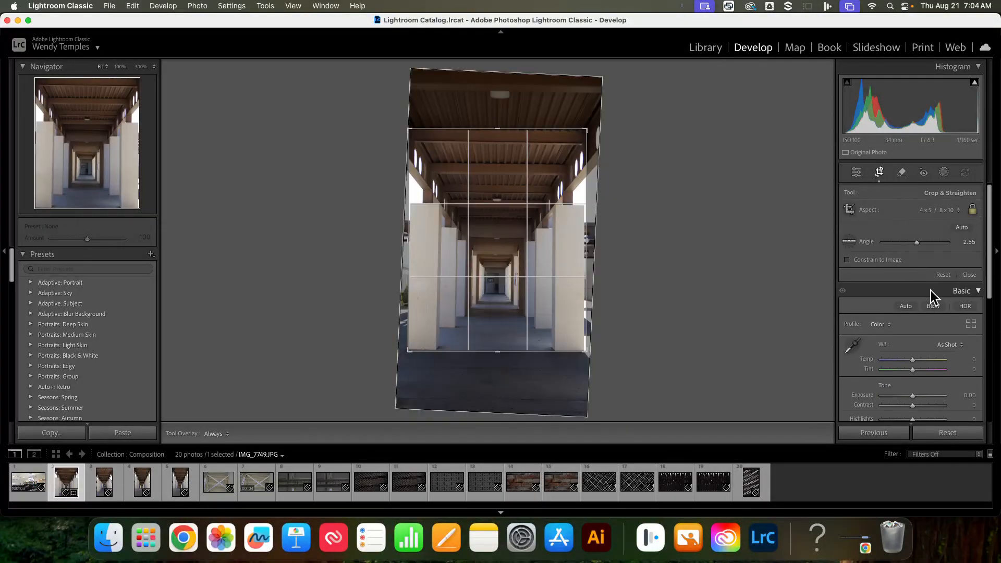
{"action": "left_click_drag", "start_coordinate": [614, 376], "coordinate": [592, 358]}
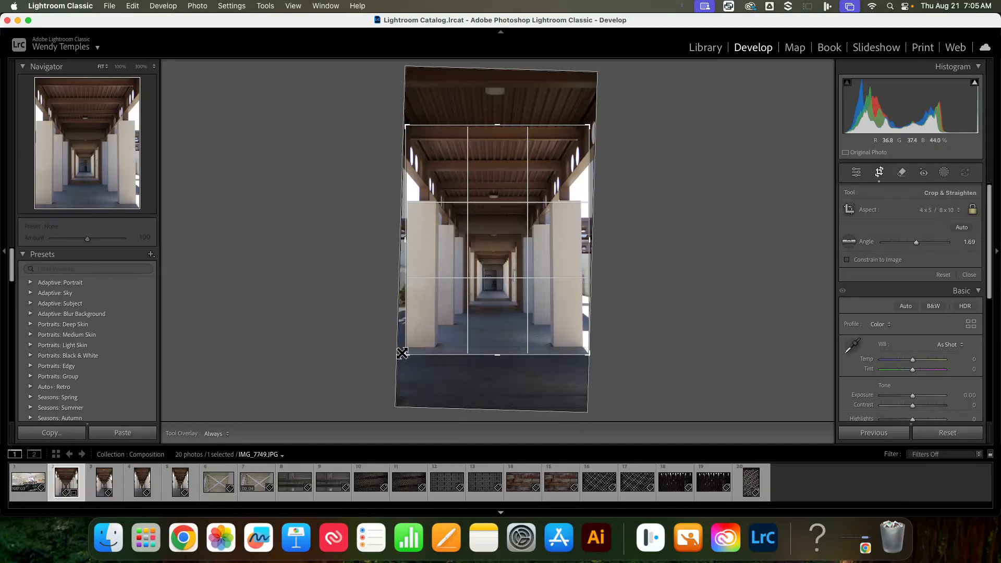
{"action": "left_click_drag", "start_coordinate": [494, 313], "coordinate": [518, 318]}
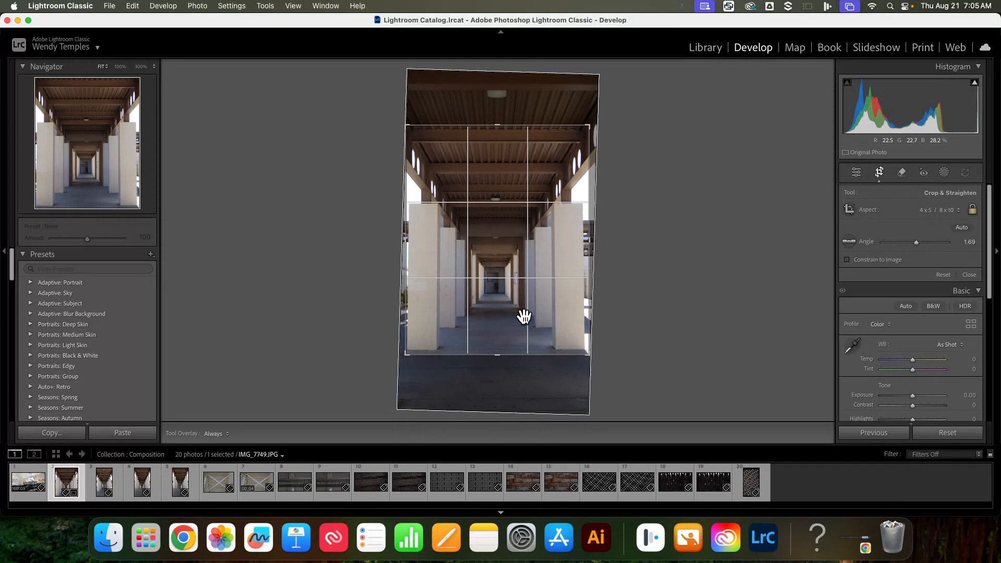
{"action": "key", "text": "Return"}
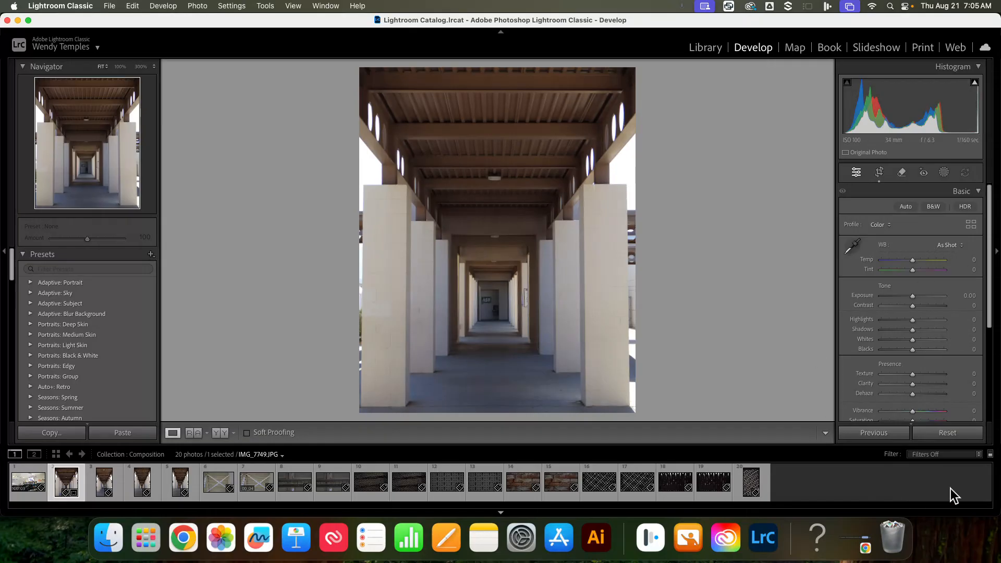
- Try the exposure at +1.40, lower it to +0.25 and check the histogram's clipping indicators
{"action": "mouse_move", "coordinate": [914, 298]}
{"action": "left_mouse_down"}
{"action": "mouse_move", "coordinate": [924, 295]}
{"action": "mouse_move", "coordinate": [898, 295]}
{"action": "mouse_move", "coordinate": [921, 295]}
{"action": "left_mouse_up"}
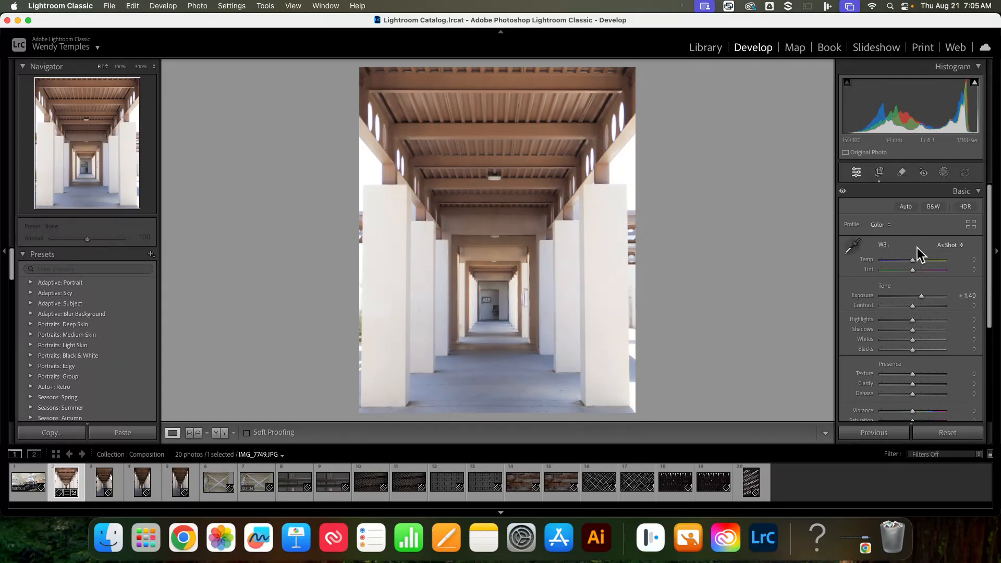
{"action": "mouse_move", "coordinate": [921, 296]}
{"action": "left_mouse_down"}
{"action": "mouse_move", "coordinate": [936, 297]}
{"action": "mouse_move", "coordinate": [913, 297]}
{"action": "left_mouse_up"}
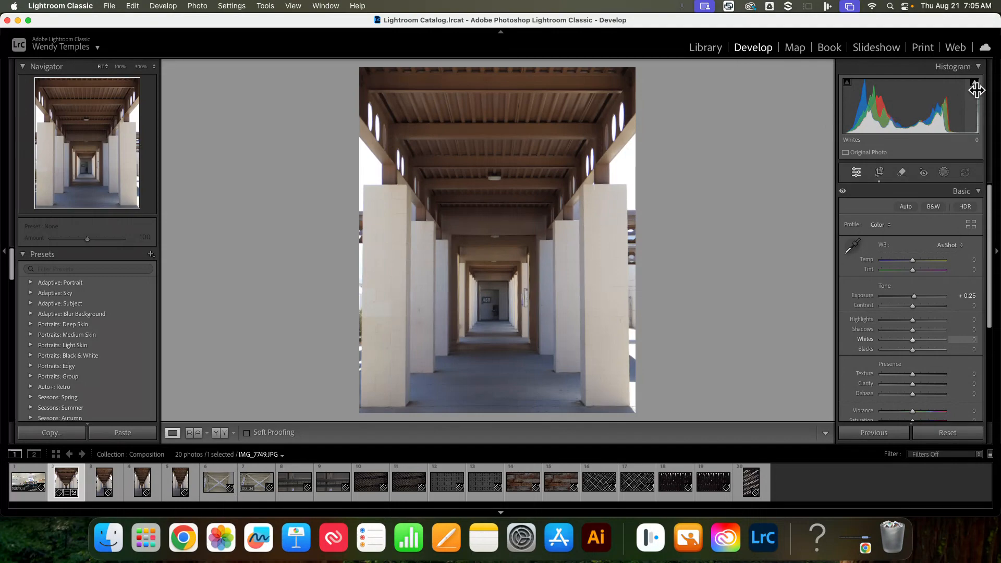
{"action": "mouse_move", "coordinate": [974, 84]}
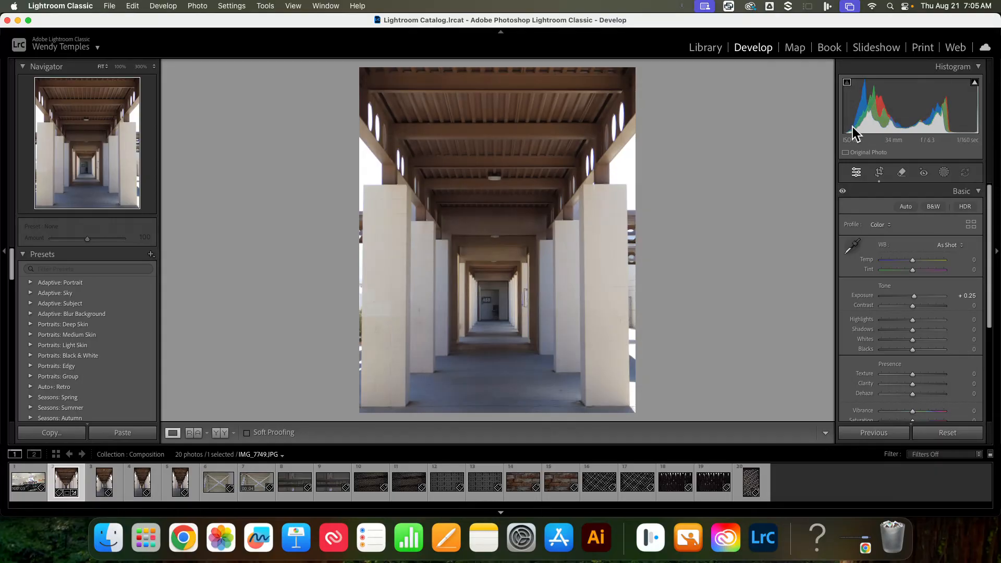
- Try an exposure of -5.00 with the blacks raised to +100, then return the exposure to about -0.03
{"action": "left_click_drag", "start_coordinate": [914, 298], "coordinate": [881, 295]}
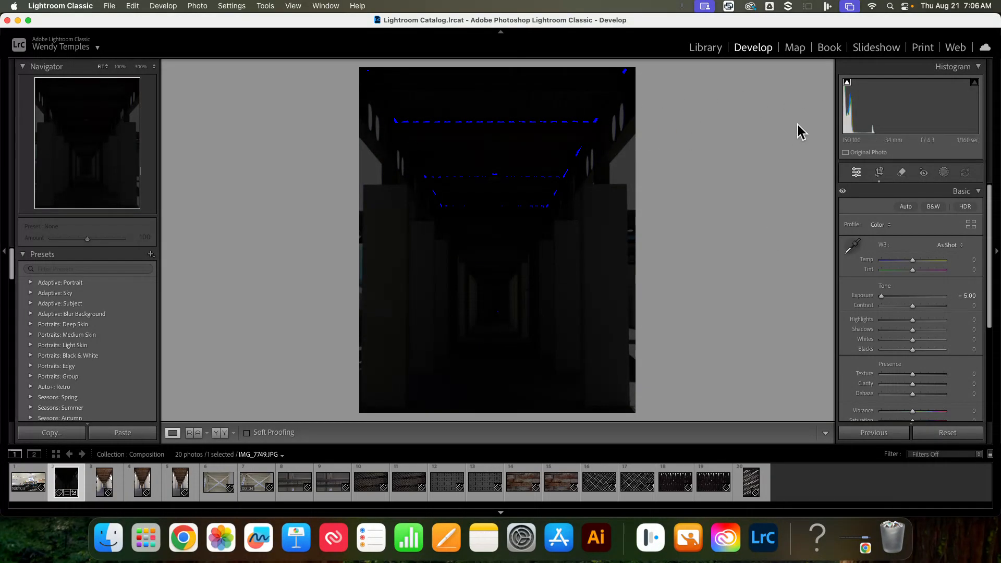
{"action": "left_click_drag", "start_coordinate": [848, 136], "coordinate": [850, 126]}
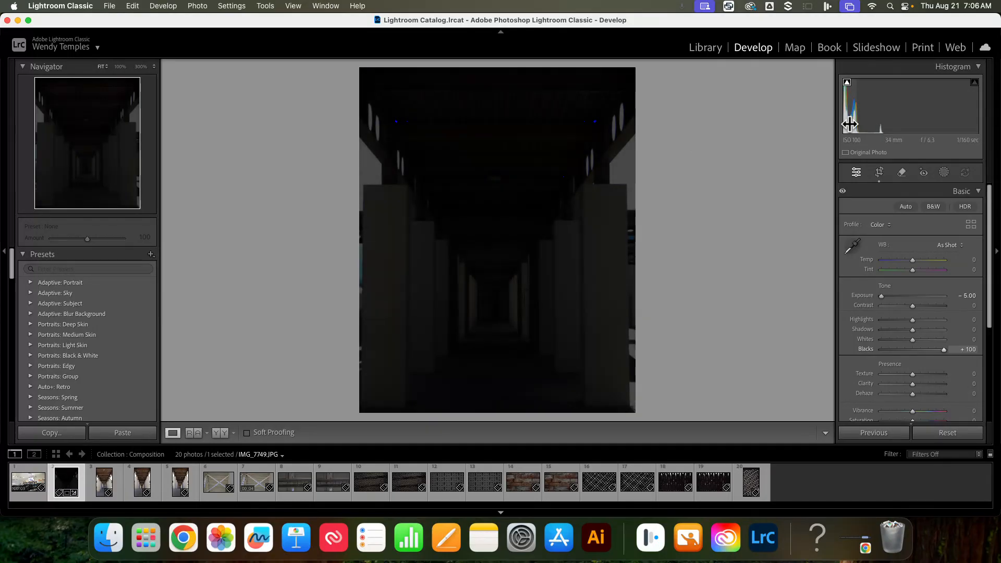
{"action": "left_click", "coordinate": [912, 299]}
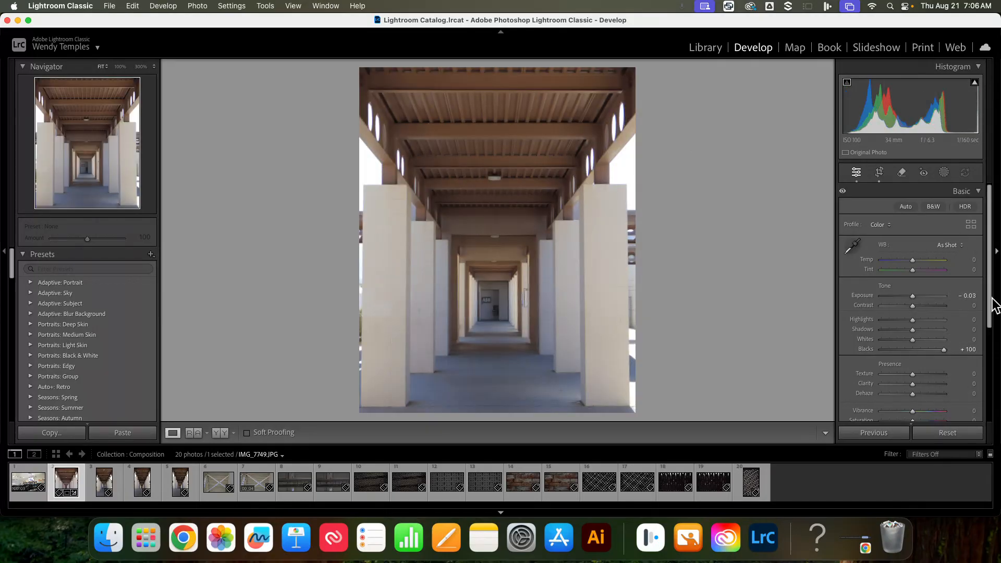
- Apply the automatic tone adjustments, then set the shadows to +24 and the exposure to +0.51
{"action": "left_click", "coordinate": [905, 206]}
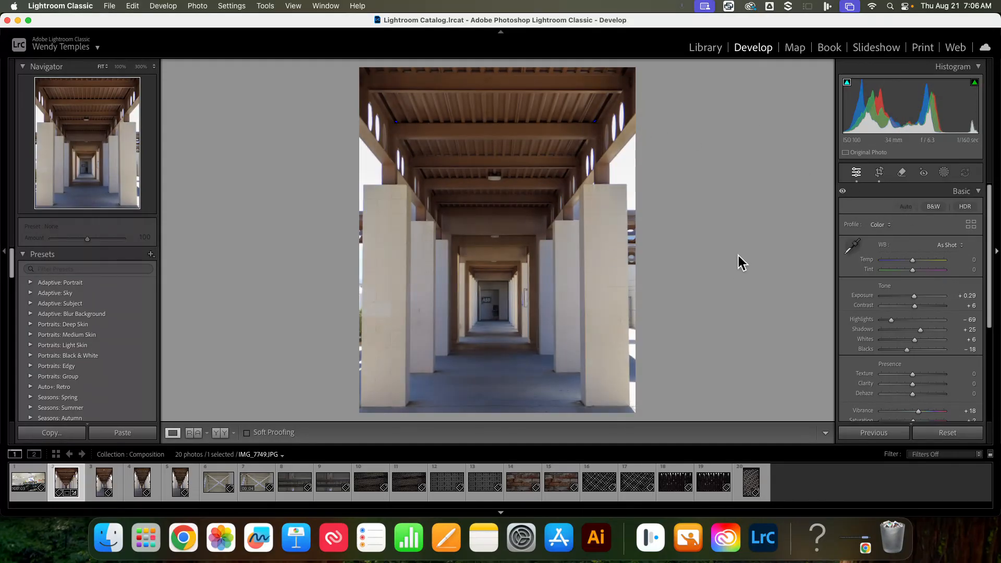
{"action": "double_click", "coordinate": [889, 329]}
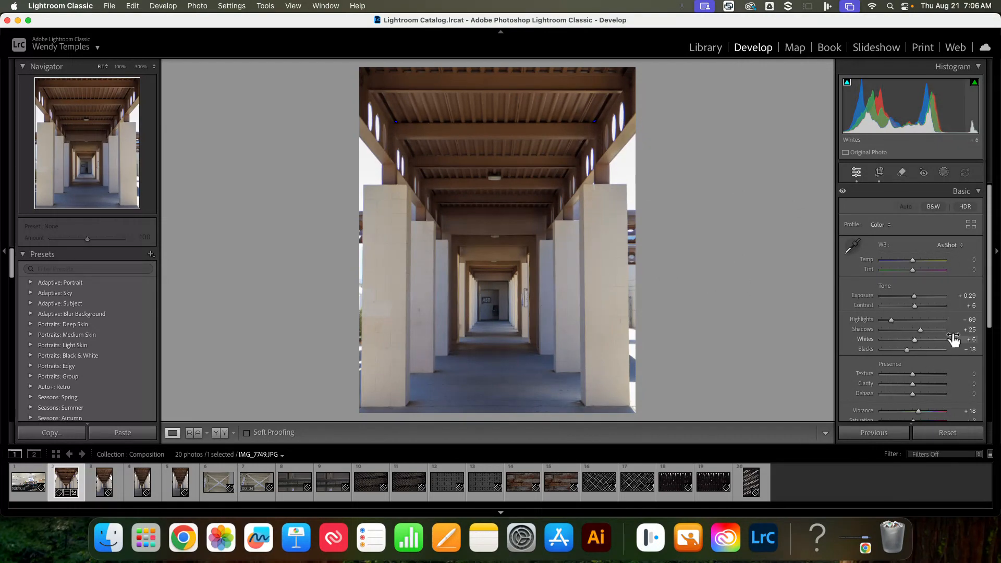
{"action": "mouse_move", "coordinate": [913, 330]}
{"action": "left_mouse_down"}
{"action": "mouse_move", "coordinate": [890, 330]}
{"action": "mouse_move", "coordinate": [945, 329]}
{"action": "mouse_move", "coordinate": [919, 330]}
{"action": "left_mouse_up"}
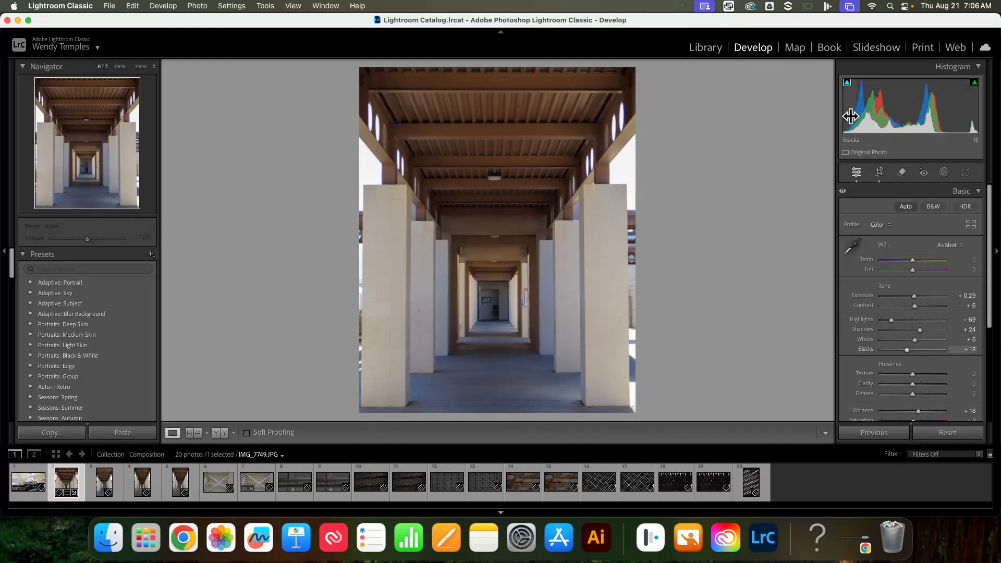
{"action": "left_click_drag", "start_coordinate": [903, 121], "coordinate": [923, 121]}
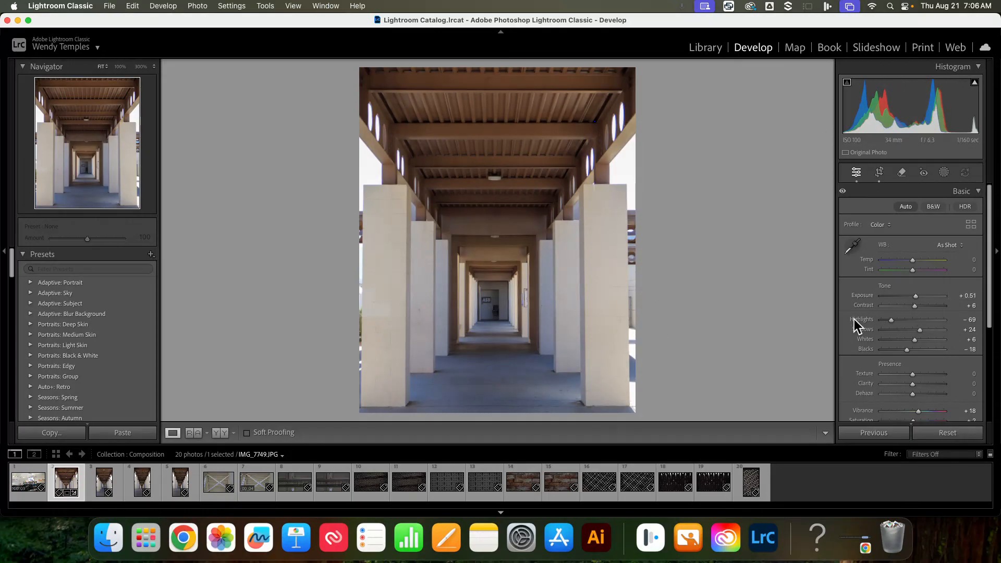
- Try the texture at -100 and bring it back to about +1
{"action": "mouse_move", "coordinate": [990, 295]}
{"action": "left_mouse_down"}
{"action": "mouse_move", "coordinate": [994, 347]}
{"action": "mouse_move", "coordinate": [994, 305]}
{"action": "left_mouse_up"}
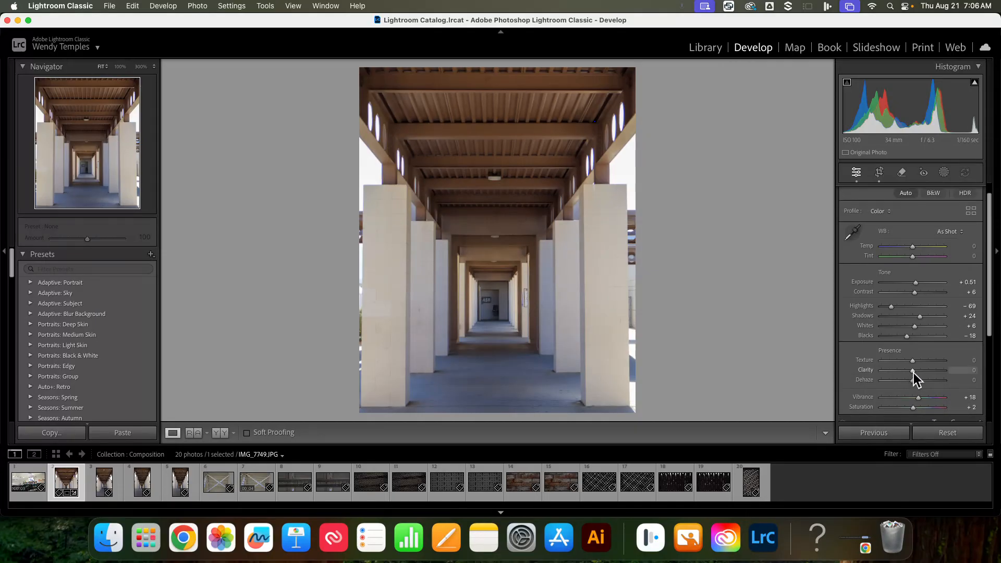
{"action": "left_click_drag", "start_coordinate": [915, 363], "coordinate": [827, 353]}
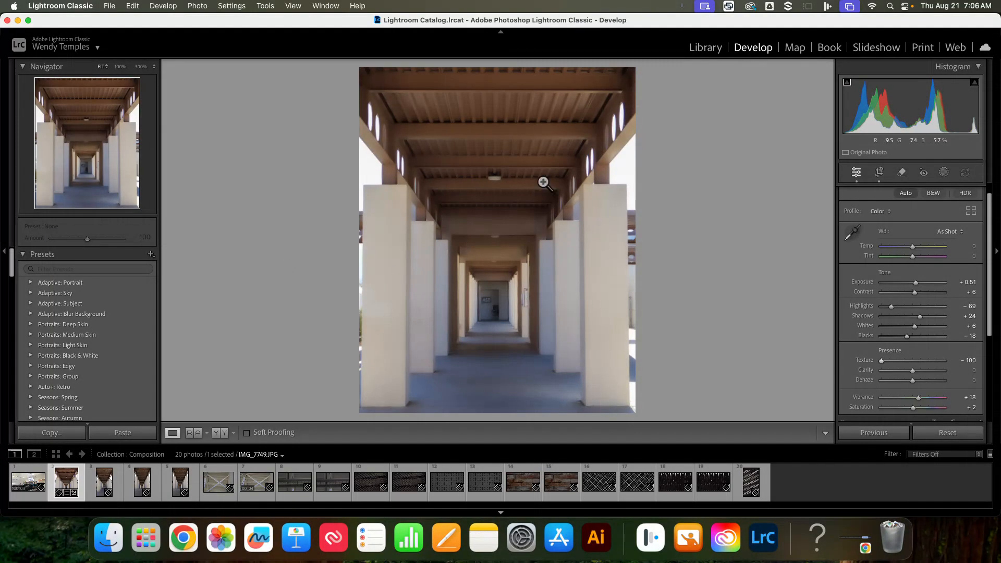
{"action": "left_click_drag", "start_coordinate": [880, 360], "coordinate": [914, 363]}
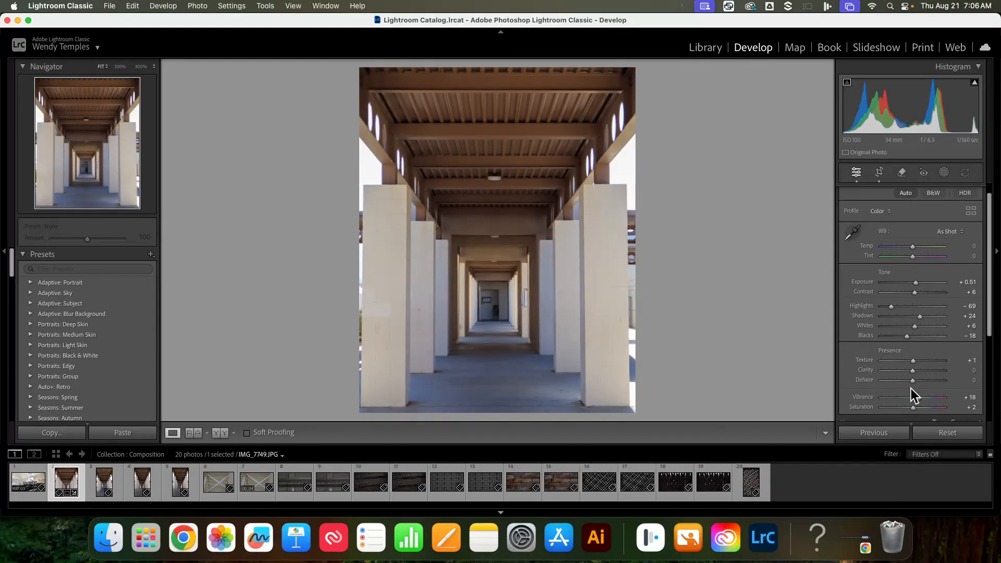
- Set the texture to -1, inspect the pillars and ceiling up close with clarity at +100, and reduce the clarity to +27
{"action": "left_click_drag", "start_coordinate": [911, 363], "coordinate": [993, 388]}
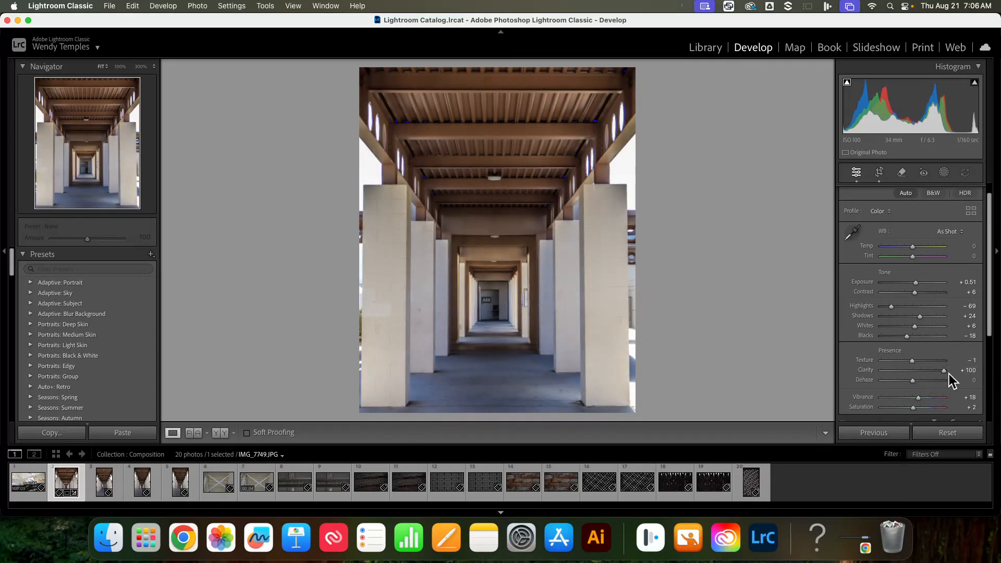
{"action": "left_click", "coordinate": [583, 284]}
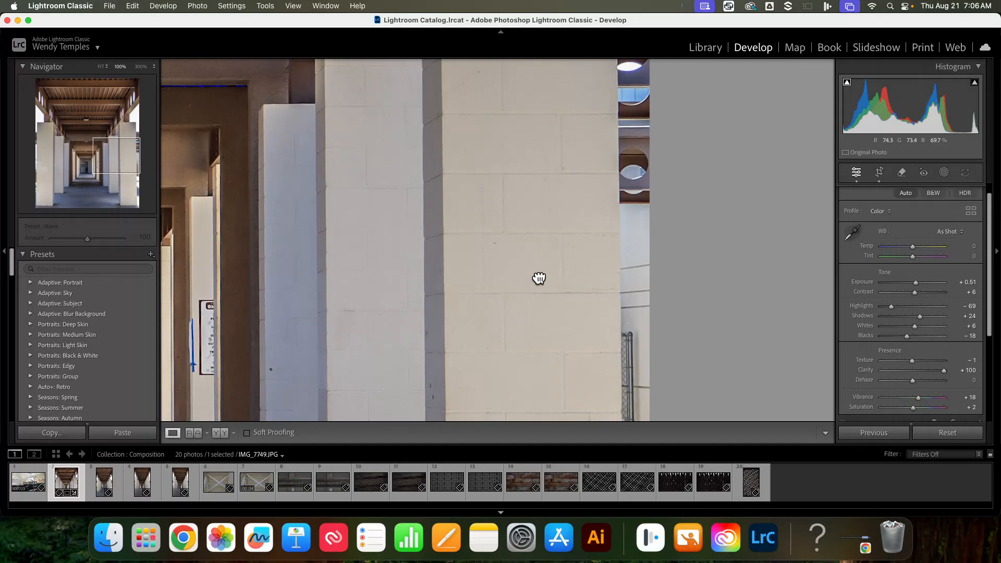
{"action": "left_click", "coordinate": [539, 279]}
{"action": "left_click", "coordinate": [472, 244]}
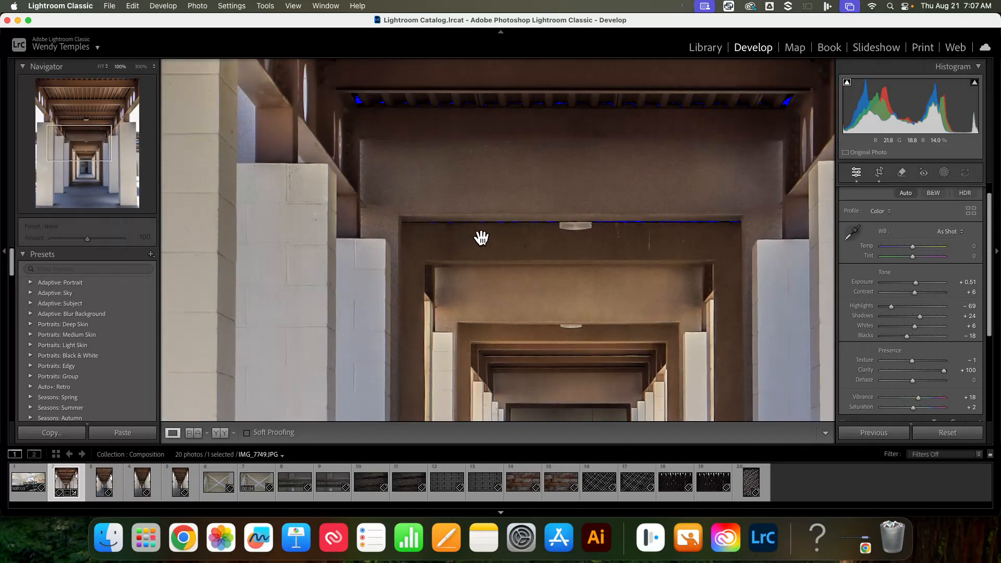
{"action": "left_click", "coordinate": [582, 210]}
{"action": "left_click_drag", "start_coordinate": [941, 372], "coordinate": [921, 370]}
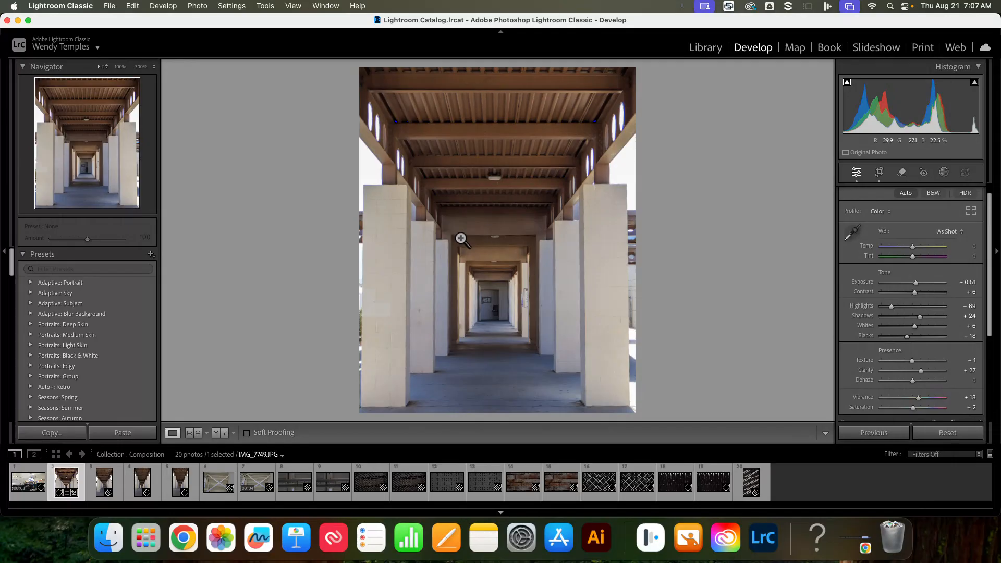
- Check the ceiling up close, set clarity to +18 and dehaze to +5, and reset vibrance and saturation to 0
{"action": "left_click", "coordinate": [504, 215]}
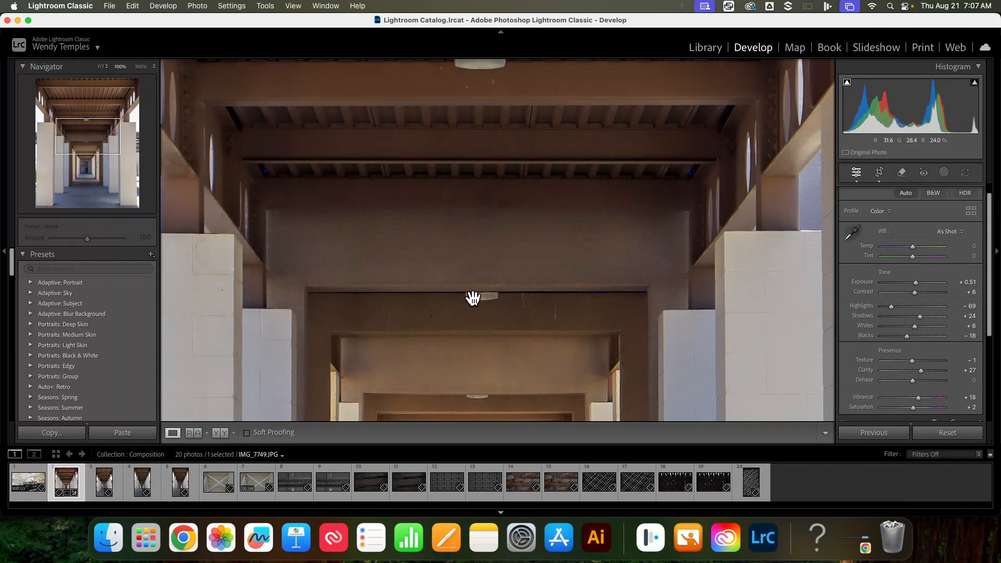
{"action": "left_click", "coordinate": [454, 291]}
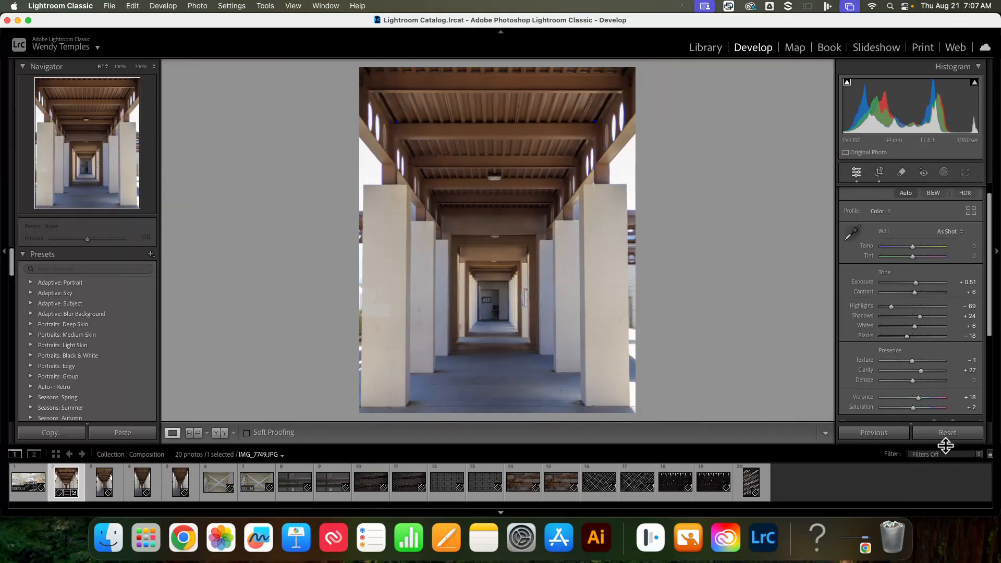
{"action": "left_click_drag", "start_coordinate": [913, 381], "coordinate": [925, 414]}
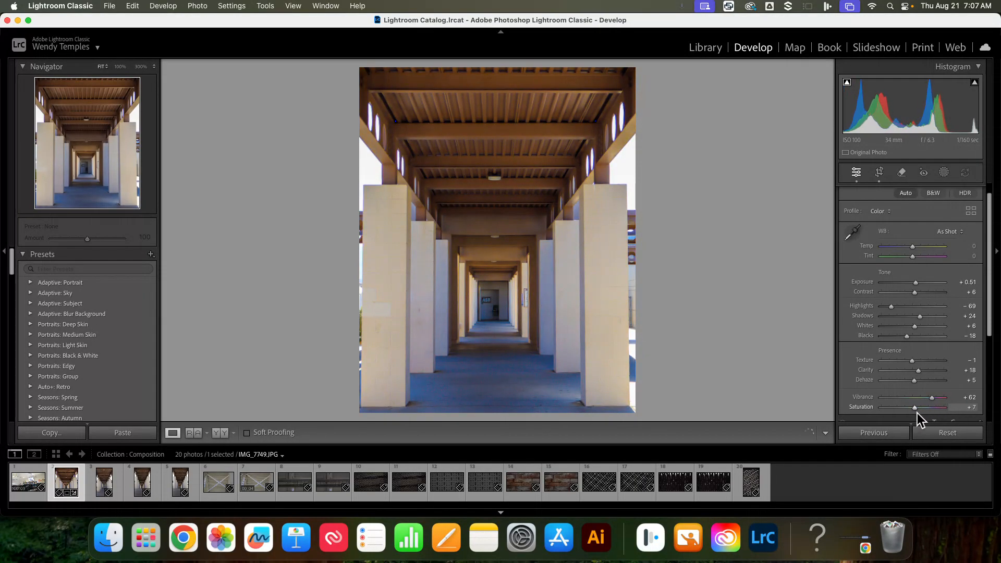
{"action": "mouse_move", "coordinate": [911, 409]}
{"action": "left_mouse_down"}
{"action": "mouse_move", "coordinate": [927, 399]}
{"action": "mouse_move", "coordinate": [912, 404]}
{"action": "left_mouse_up"}
- Shape a gentle S-curve on the tone curve's point curve, lifting the highlights and placing the shadow point at input 62, output 47
{"action": "scroll", "coordinate": [871, 324], "scroll_direction": "down", "scroll_amount": 5}
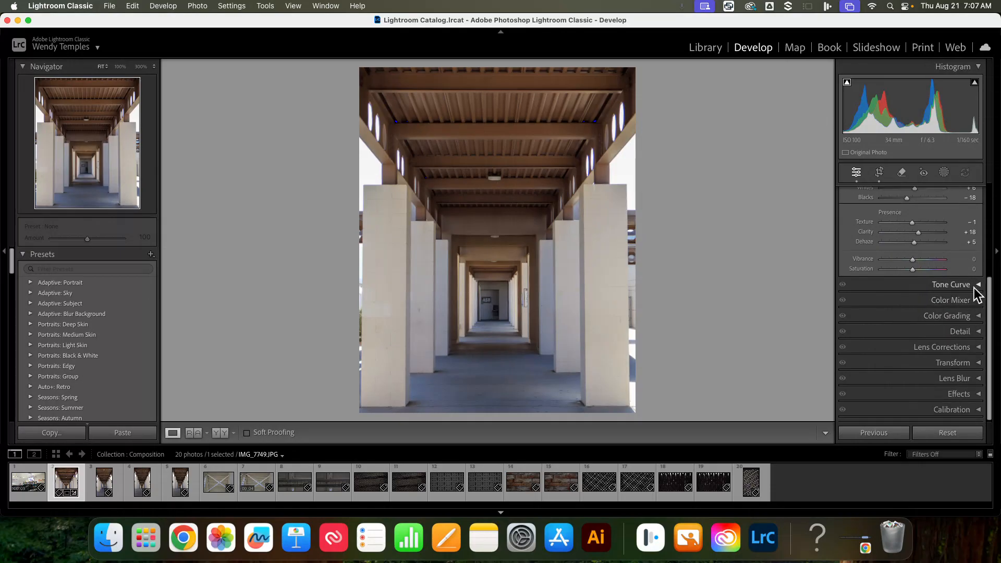
{"action": "left_click", "coordinate": [977, 287]}
{"action": "scroll", "coordinate": [977, 305], "scroll_direction": "down", "scroll_amount": 1}
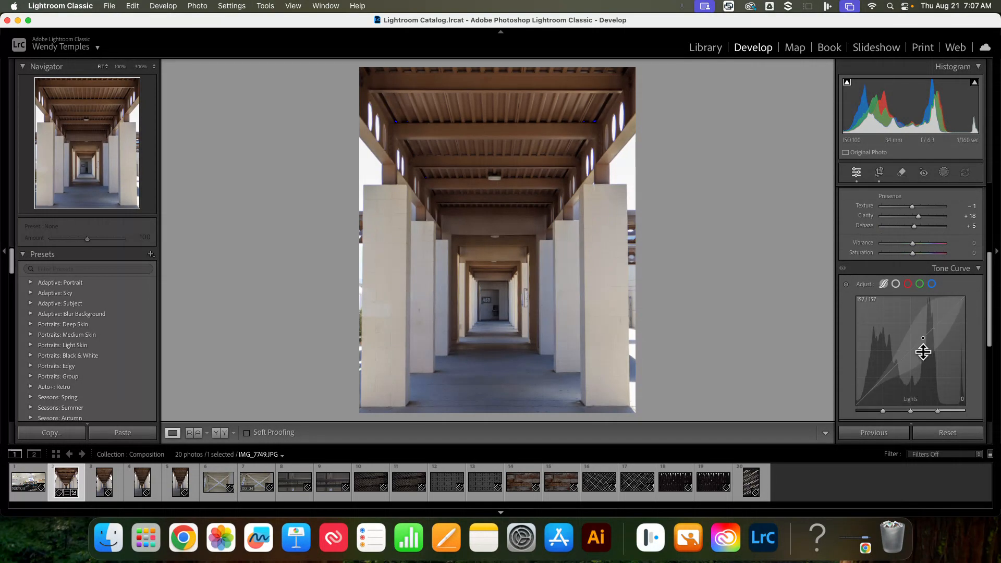
{"action": "mouse_move", "coordinate": [916, 348]}
{"action": "left_mouse_down"}
{"action": "mouse_move", "coordinate": [916, 334]}
{"action": "mouse_move", "coordinate": [916, 354]}
{"action": "left_mouse_up"}
{"action": "left_click", "coordinate": [896, 285]}
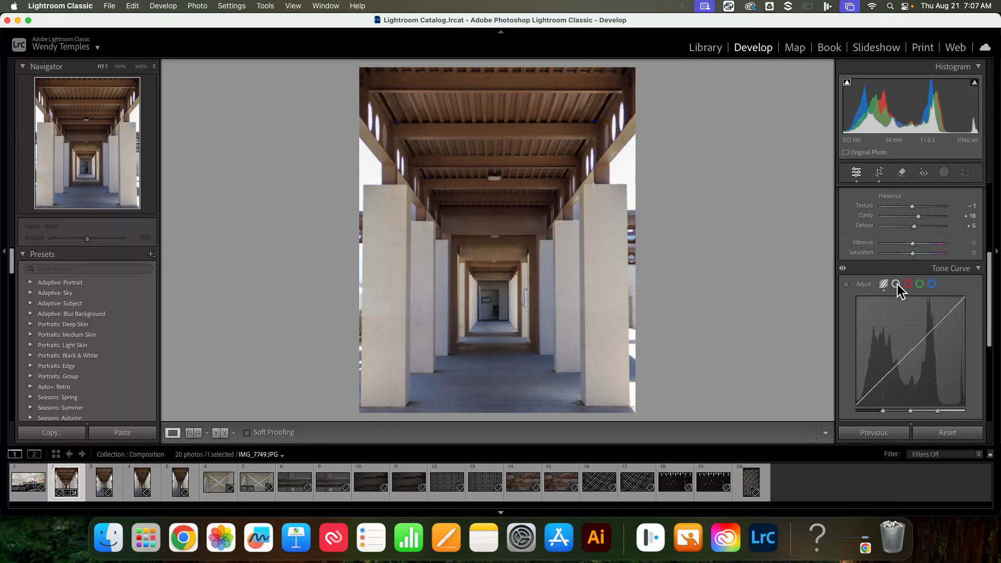
{"action": "left_click_drag", "start_coordinate": [915, 354], "coordinate": [937, 321]}
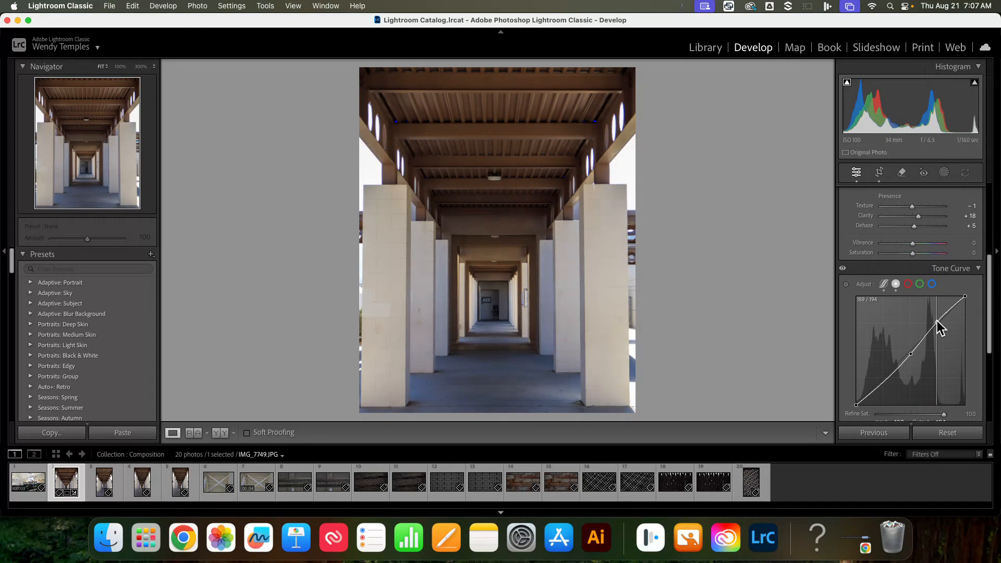
{"action": "left_click_drag", "start_coordinate": [881, 384], "coordinate": [882, 386]}
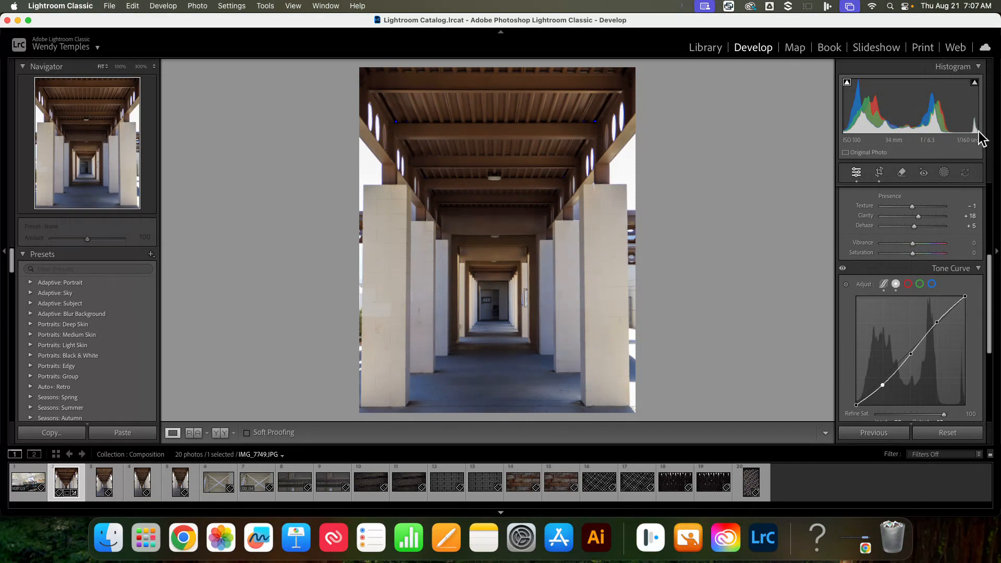
- Use the histogram to lower the whites to about -64 and raise the blacks
{"action": "left_click_drag", "start_coordinate": [933, 107], "coordinate": [910, 107]}
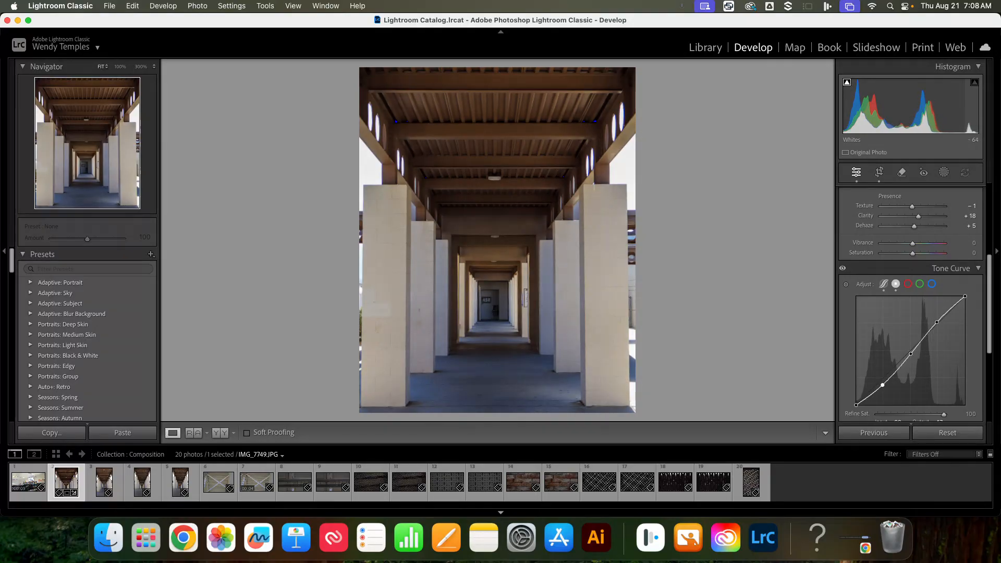
{"action": "left_click_drag", "start_coordinate": [849, 123], "coordinate": [870, 123]}
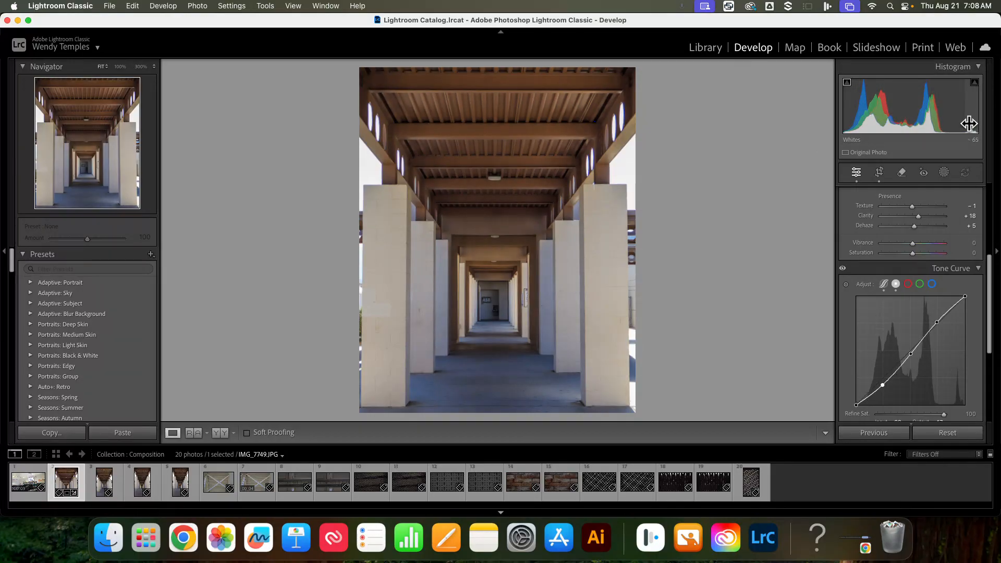
- Sample the brown of the ceiling beams as a Point Color swatch in the Color Mixer
{"action": "scroll", "coordinate": [989, 313], "scroll_direction": "down", "scroll_amount": 5}
{"action": "left_click", "coordinate": [978, 299]}
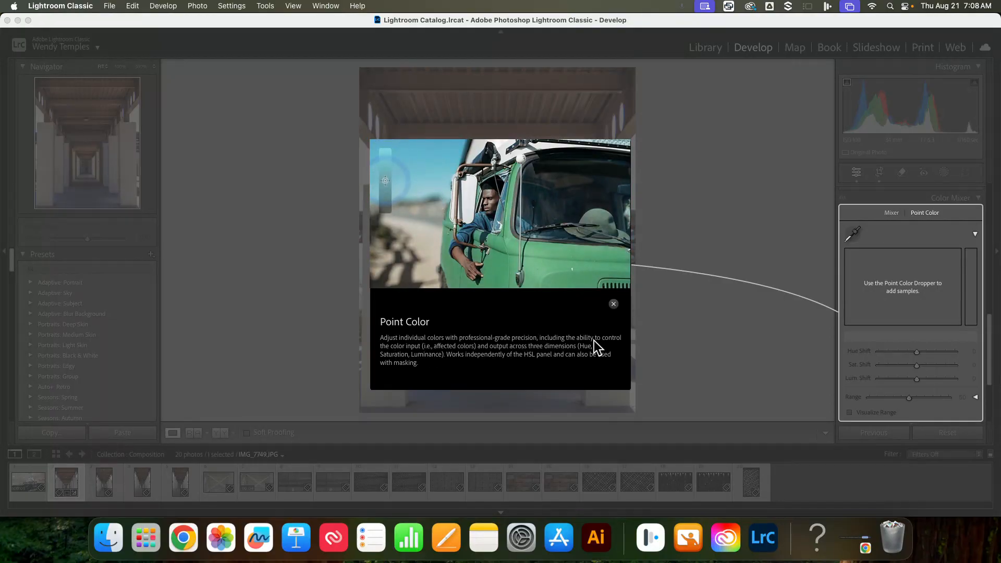
{"action": "left_click", "coordinate": [613, 304]}
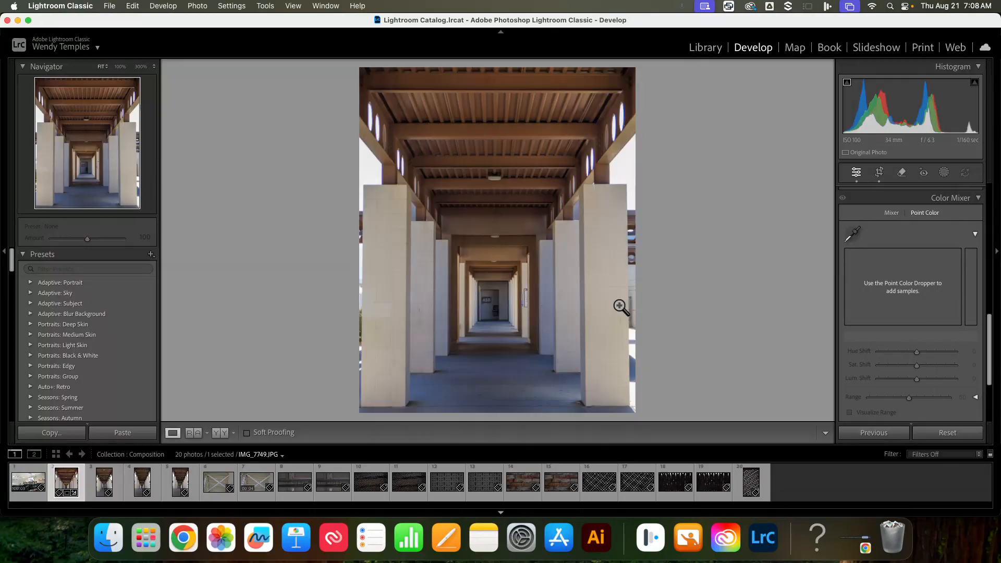
{"action": "left_click", "coordinate": [852, 234]}
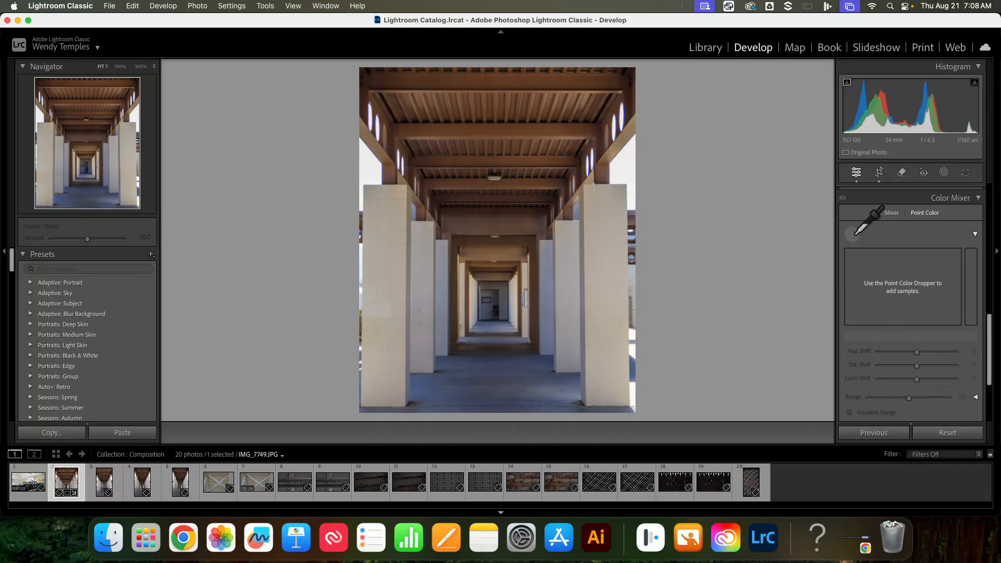
{"action": "left_click", "coordinate": [623, 172]}
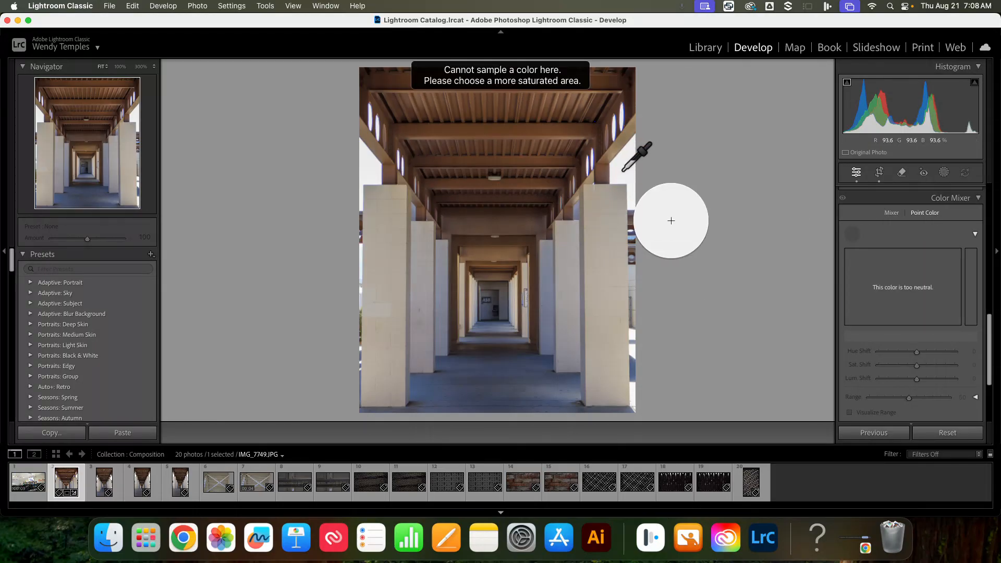
{"action": "left_click", "coordinate": [513, 154]}
- Try a hue shift of 25 and a saturation shift of -44 on the sampled brown, and undo the shift
{"action": "left_click_drag", "start_coordinate": [902, 273], "coordinate": [924, 295]}
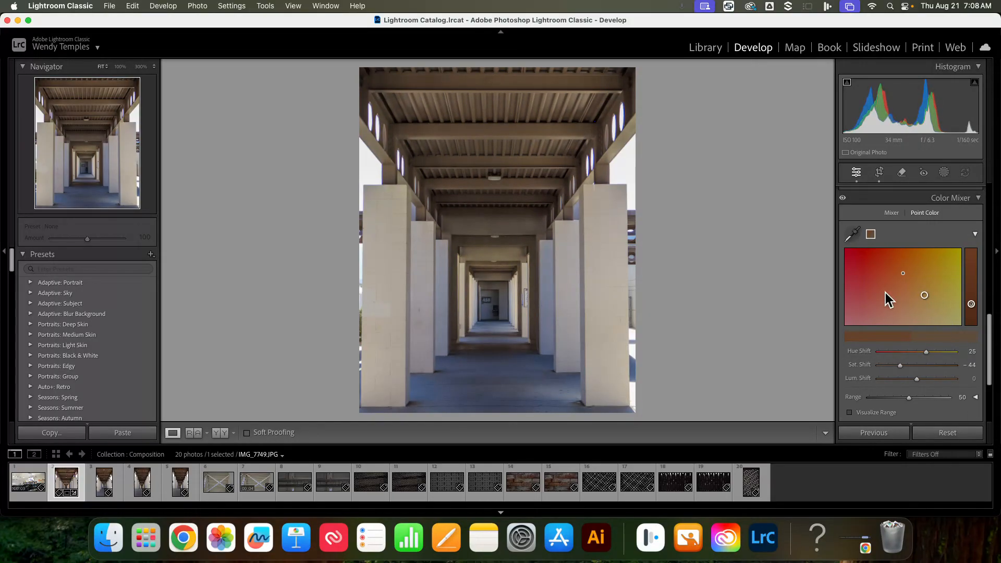
{"action": "key", "text": "super+z"}
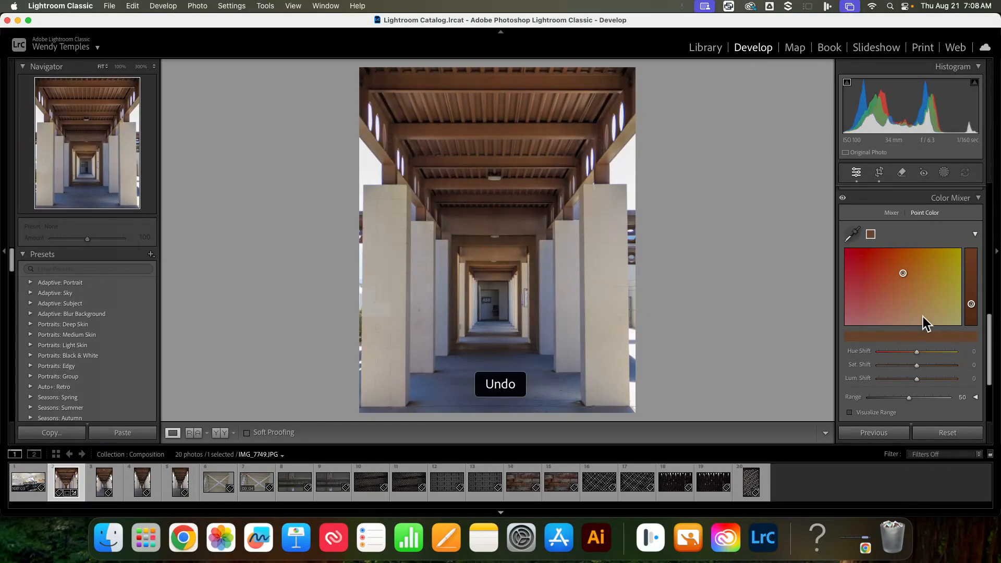
{"action": "left_click", "coordinate": [975, 234]}
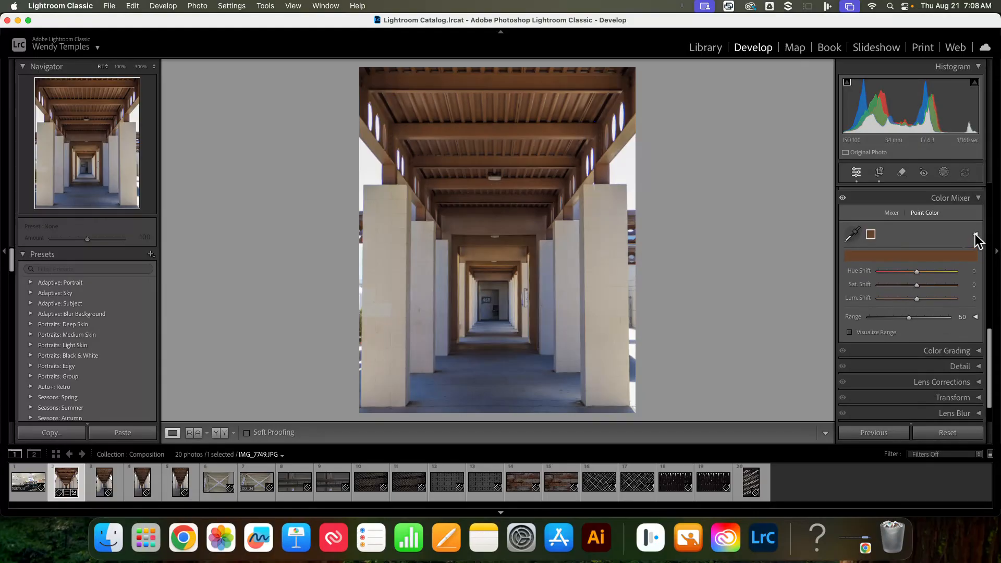
{"action": "left_click", "coordinate": [978, 198]}
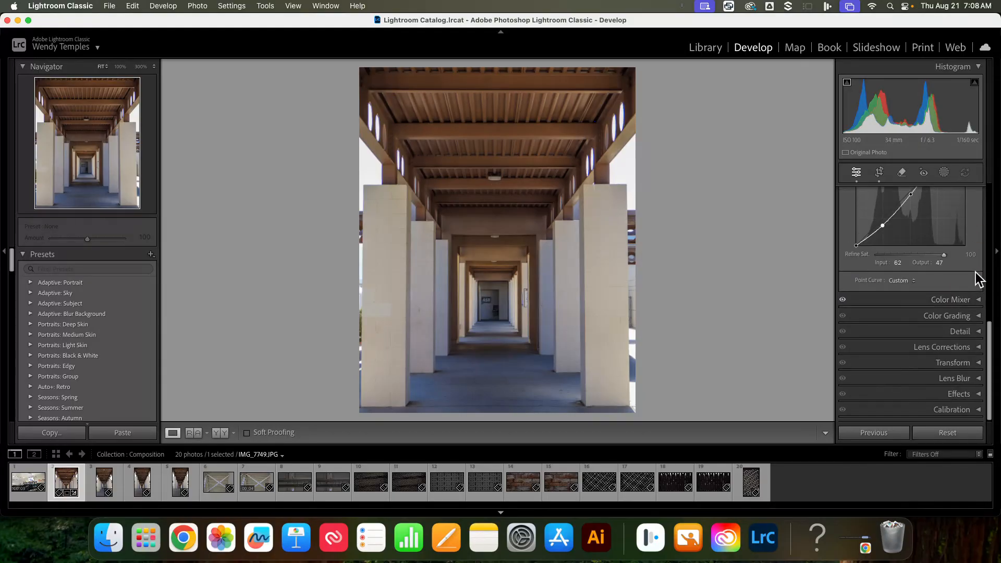
- Try a magenta midtone color grade with hue 322, saturation 52 and luminance +39, and undo all the midtone grading
{"action": "left_click", "coordinate": [976, 315]}
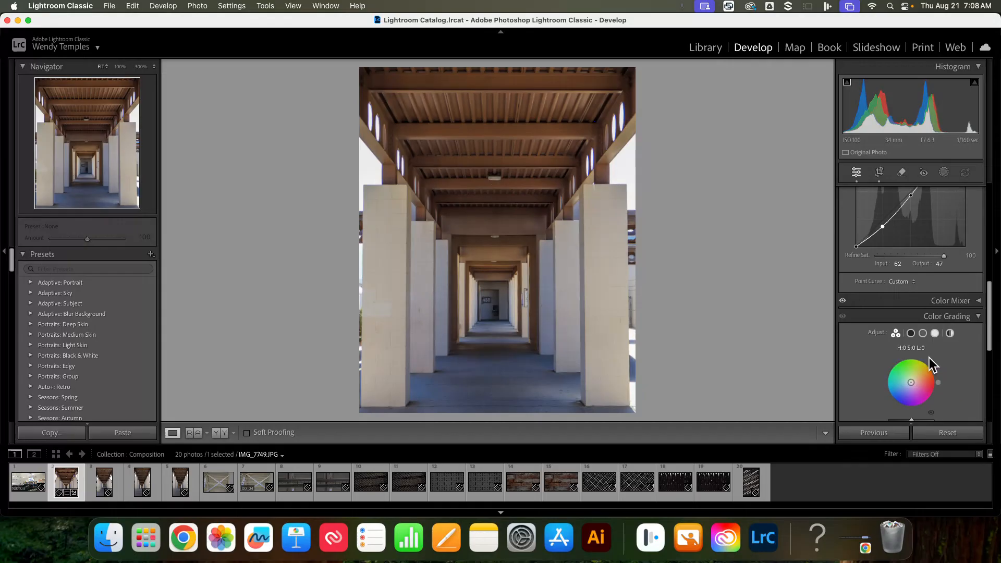
{"action": "scroll", "coordinate": [928, 358], "scroll_direction": "down", "scroll_amount": 3}
{"action": "left_click_drag", "start_coordinate": [912, 322], "coordinate": [918, 358]}
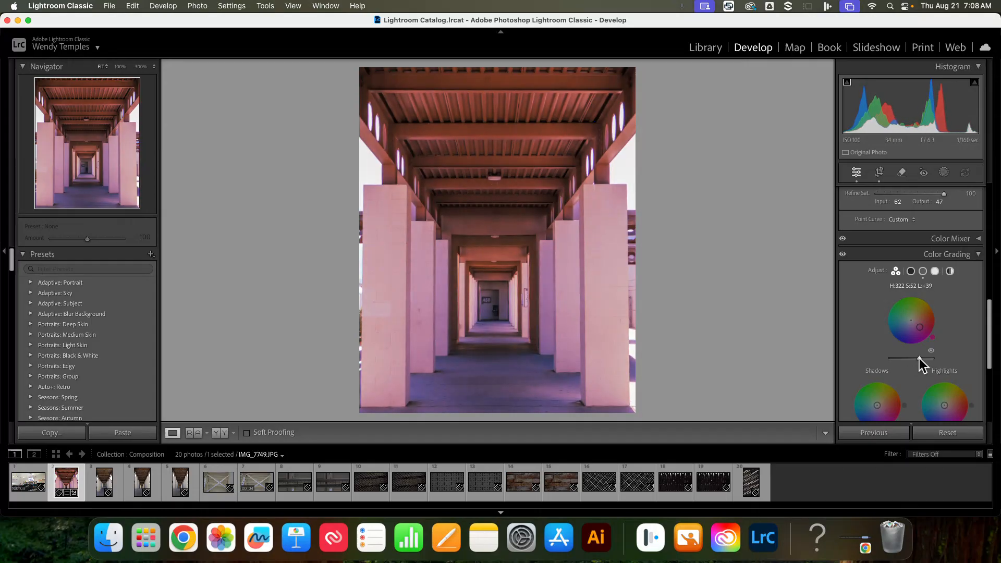
{"action": "key", "text": "super+z"}
{"action": "key", "text": "super+z"}
{"action": "key", "text": "super+z"}
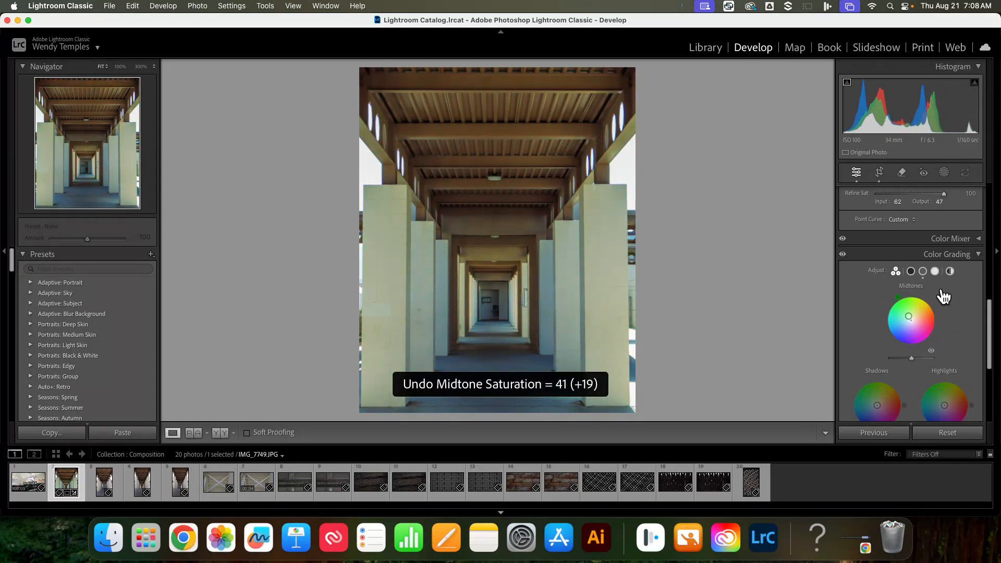
{"action": "left_click", "coordinate": [966, 255]}
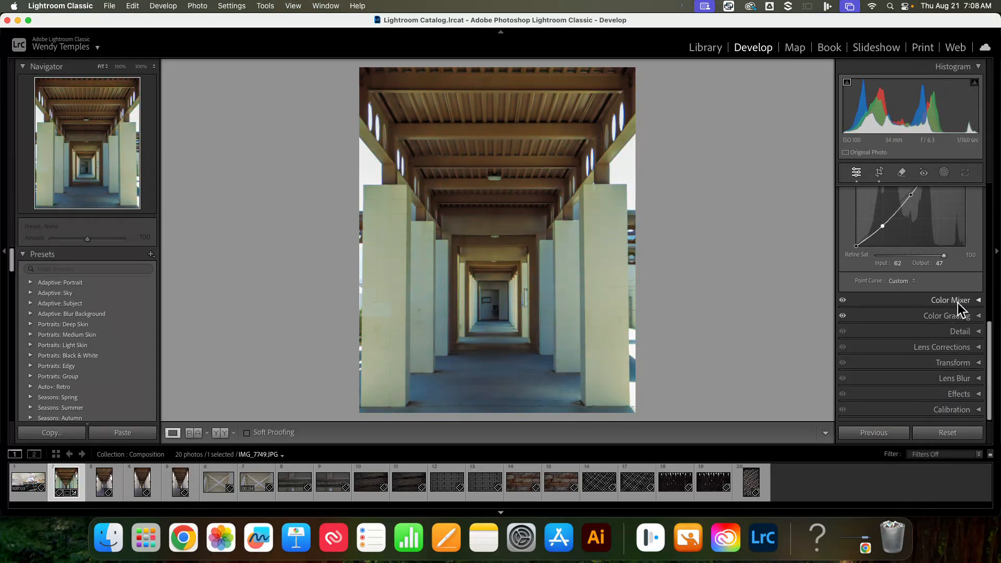
{"action": "left_click", "coordinate": [963, 334]}
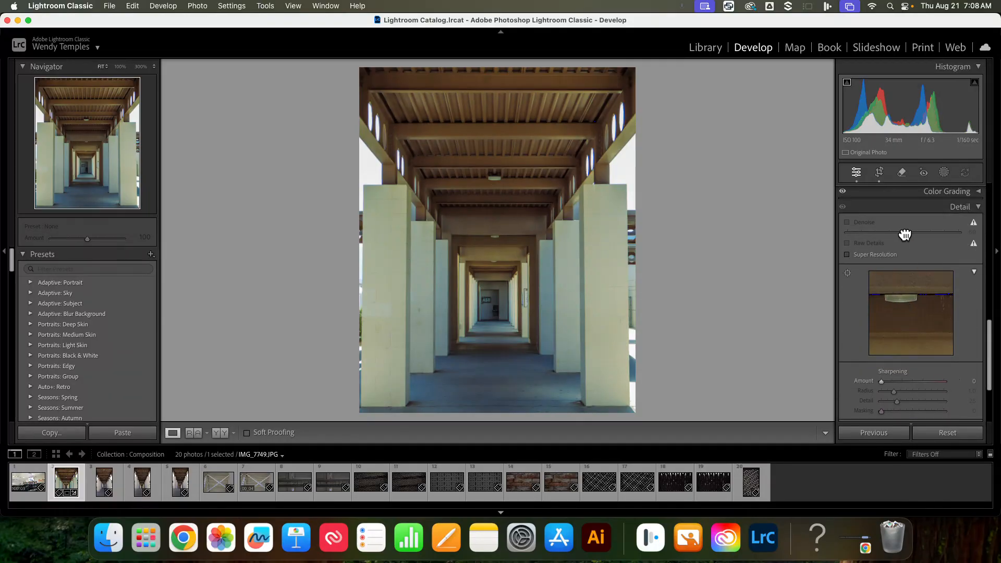
{"action": "key", "text": "super+z"}
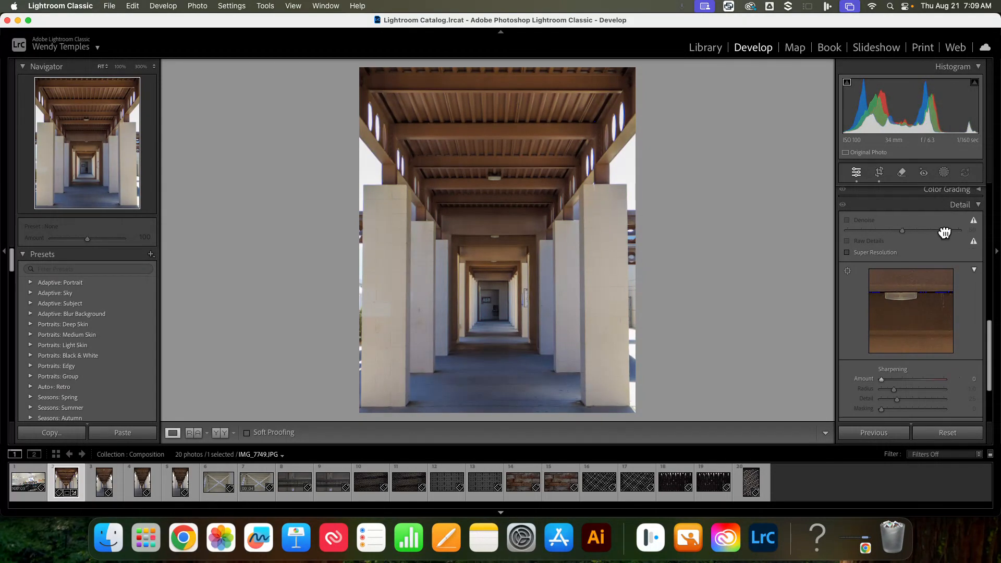
- Set the sharpening to amount 7, radius 0.7, detail 14 and masking 4
{"action": "left_click_drag", "start_coordinate": [878, 272], "coordinate": [916, 305]}
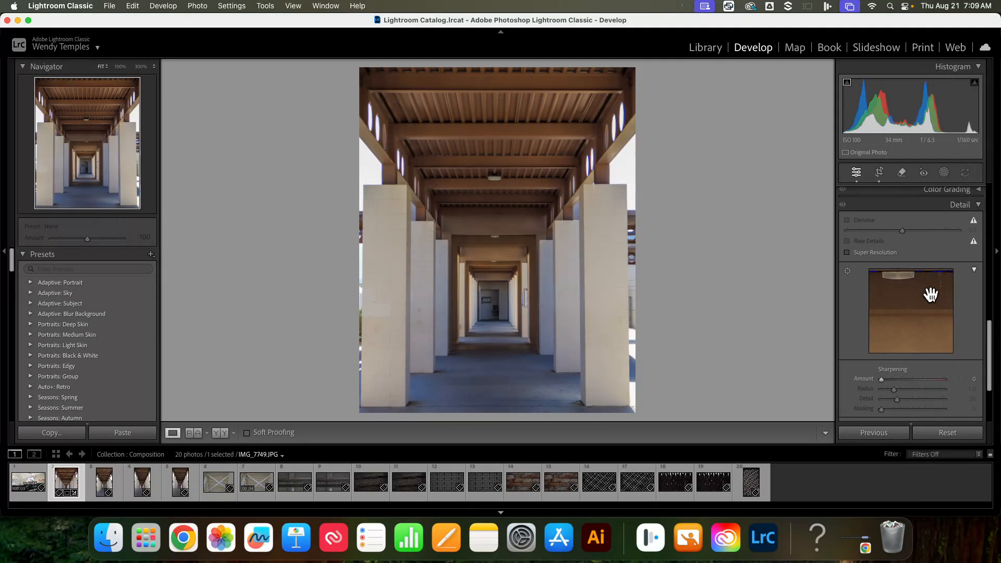
{"action": "left_click", "coordinate": [895, 380]}
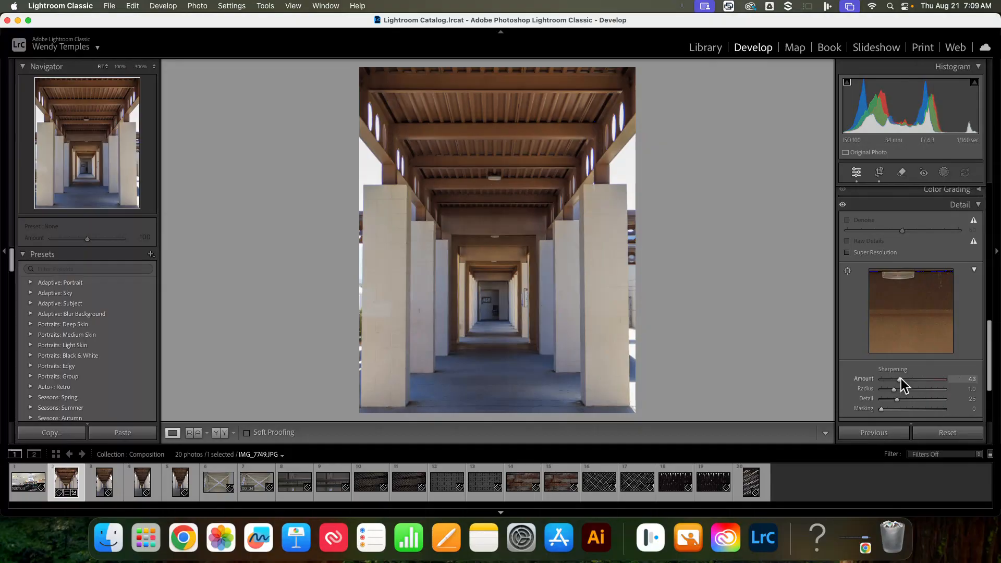
{"action": "left_click_drag", "start_coordinate": [887, 379], "coordinate": [886, 323]}
- Enable chromatic aberration removal and profile corrections in the photo's lens corrections
{"action": "scroll", "coordinate": [966, 347], "scroll_direction": "down", "scroll_amount": 3}
{"action": "left_click", "coordinate": [936, 374]}
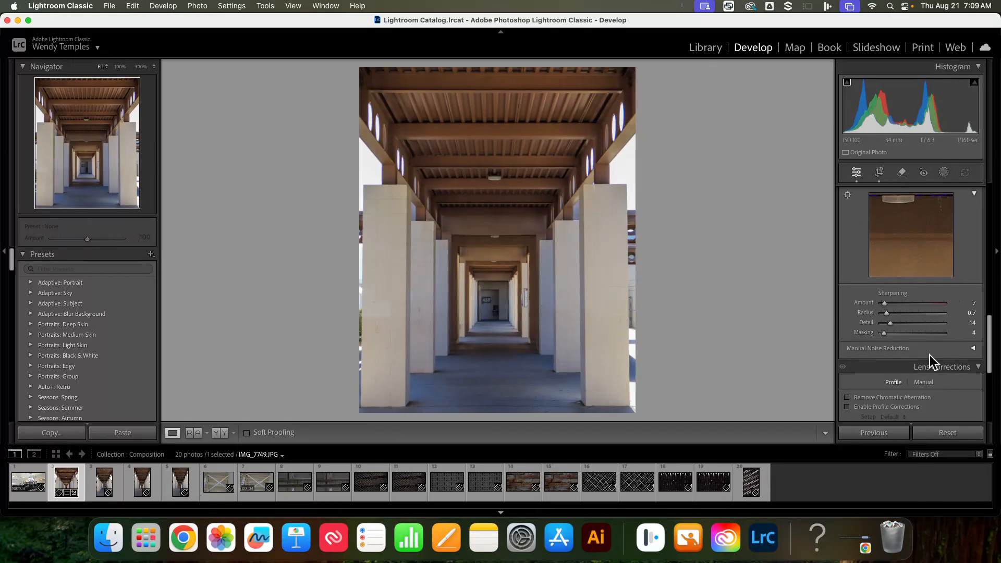
{"action": "scroll", "coordinate": [904, 387], "scroll_direction": "down", "scroll_amount": 5}
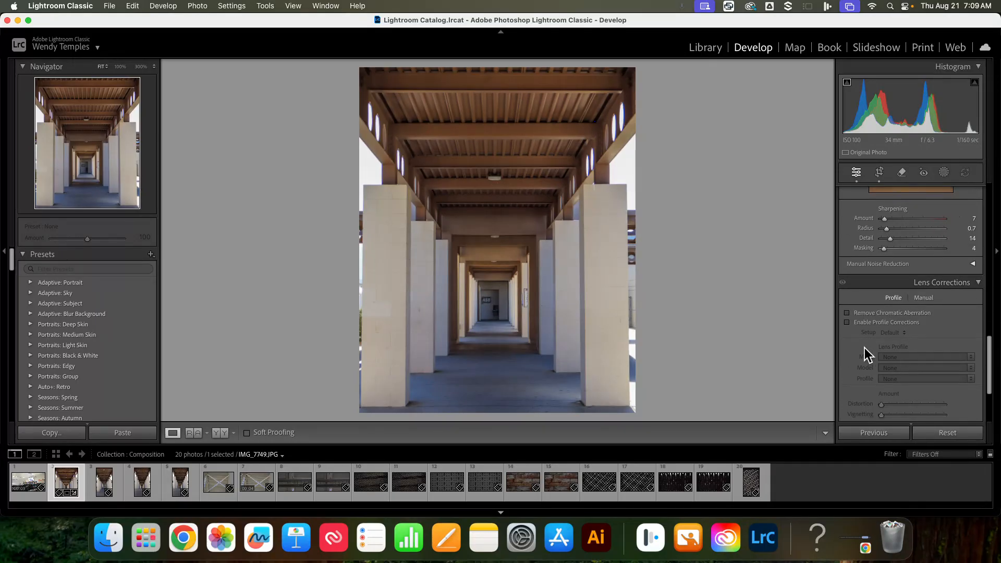
{"action": "left_click", "coordinate": [845, 322]}
{"action": "scroll", "coordinate": [911, 335], "scroll_direction": "down", "scroll_amount": 2}
- Set the lens profile's make to Canon, using the Canon EF-S 10-22mm model
{"action": "left_click", "coordinate": [902, 312]}
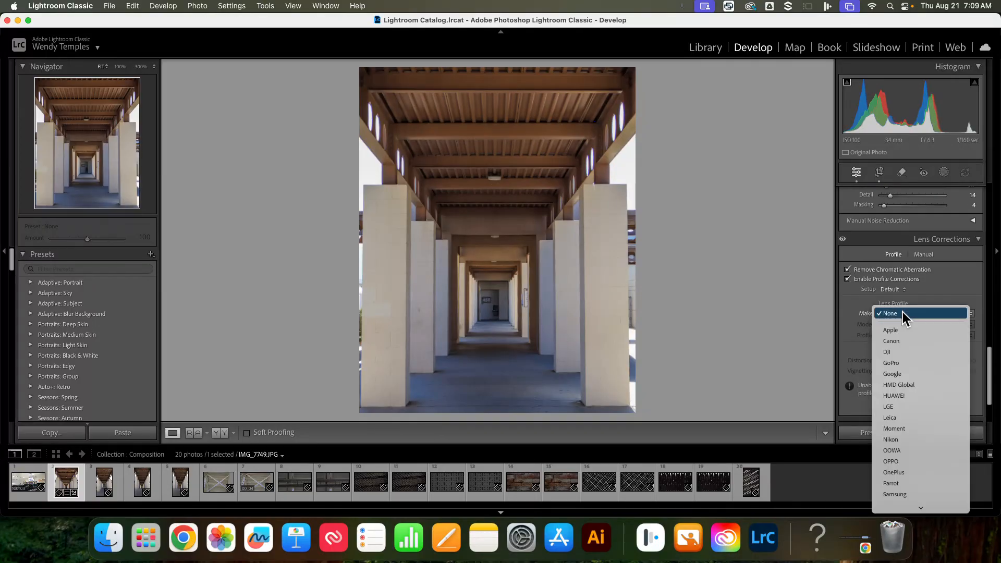
{"action": "left_click", "coordinate": [903, 312]}
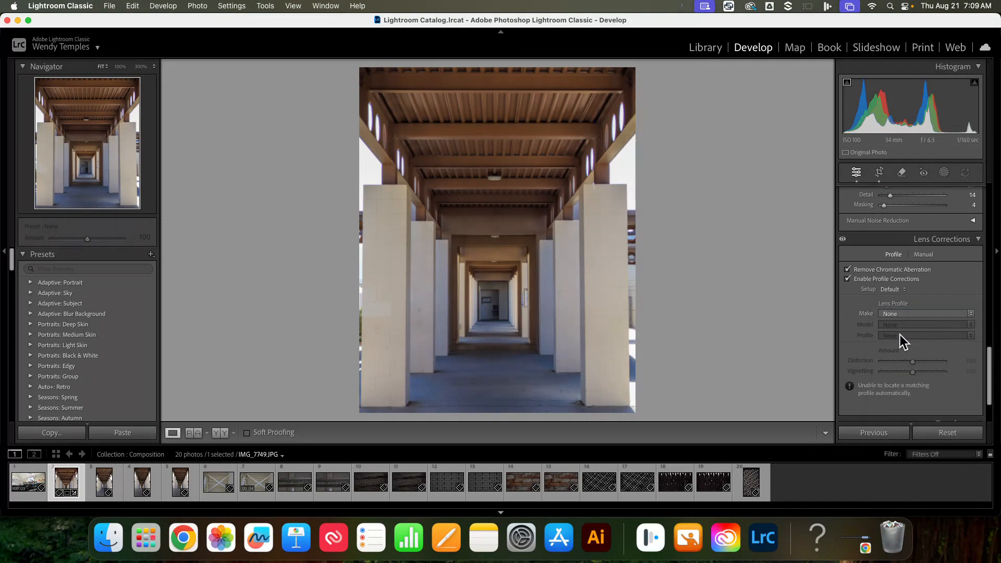
{"action": "left_click", "coordinate": [899, 314]}
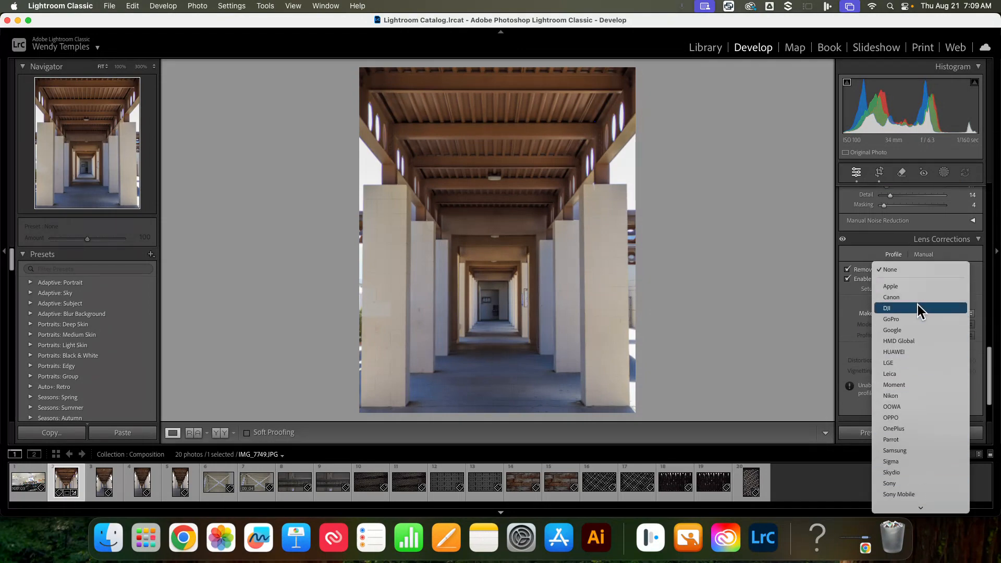
{"action": "left_click", "coordinate": [906, 296]}
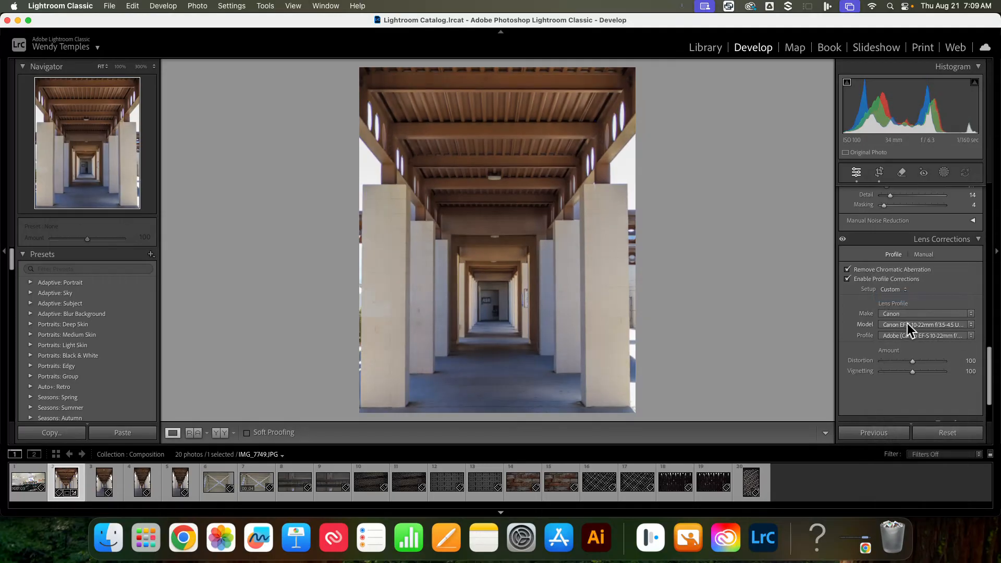
- Compare the photo with and without the lens profile corrections, leaving them enabled
{"action": "left_click", "coordinate": [846, 279]}
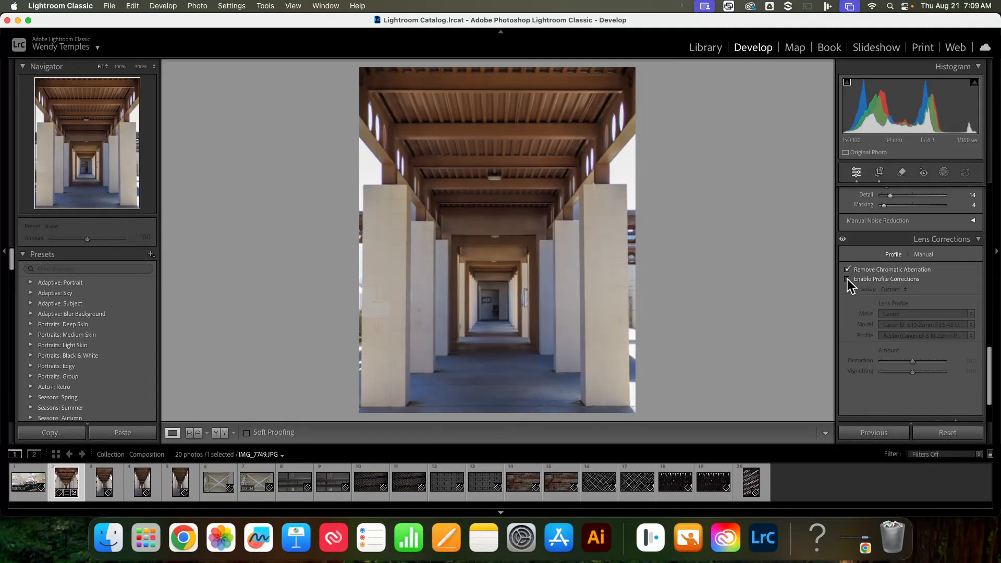
{"action": "left_click", "coordinate": [846, 279]}
{"action": "left_click", "coordinate": [847, 279]}
{"action": "left_click", "coordinate": [846, 279]}
- Expand the Transform settings and examine the Upright modes, manual transform values and crop option
{"action": "scroll", "coordinate": [920, 348], "scroll_direction": "down", "scroll_amount": 2}
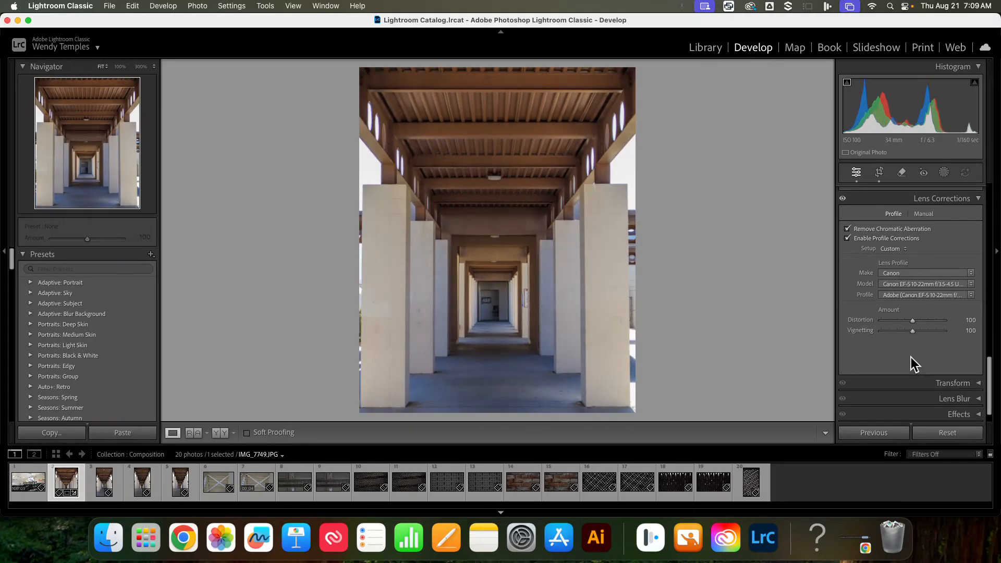
{"action": "scroll", "coordinate": [946, 360], "scroll_direction": "down", "scroll_amount": 1}
{"action": "left_click", "coordinate": [950, 365]}
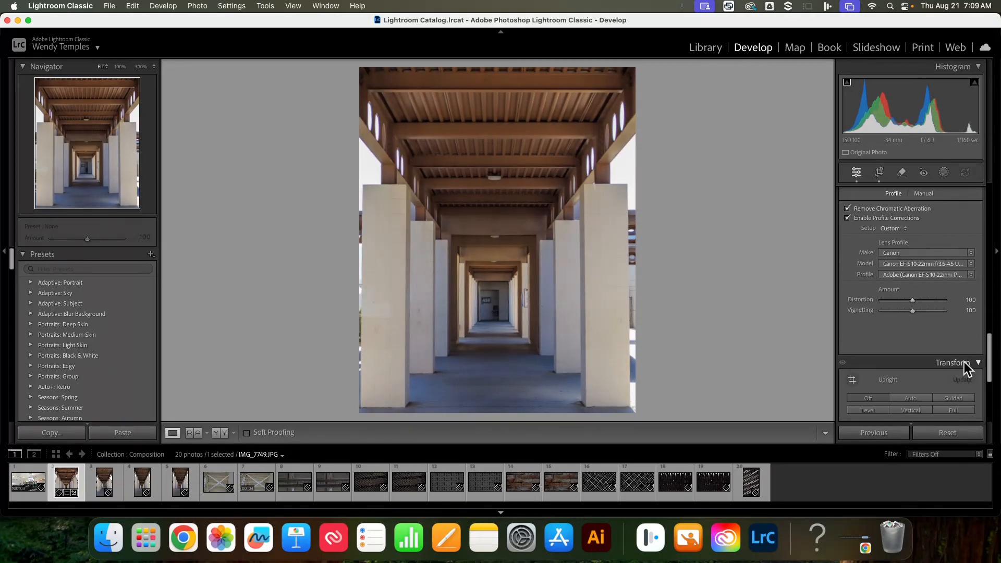
{"action": "scroll", "coordinate": [917, 365], "scroll_direction": "down", "scroll_amount": 1}
{"action": "scroll", "coordinate": [890, 360], "scroll_direction": "down", "scroll_amount": 5}
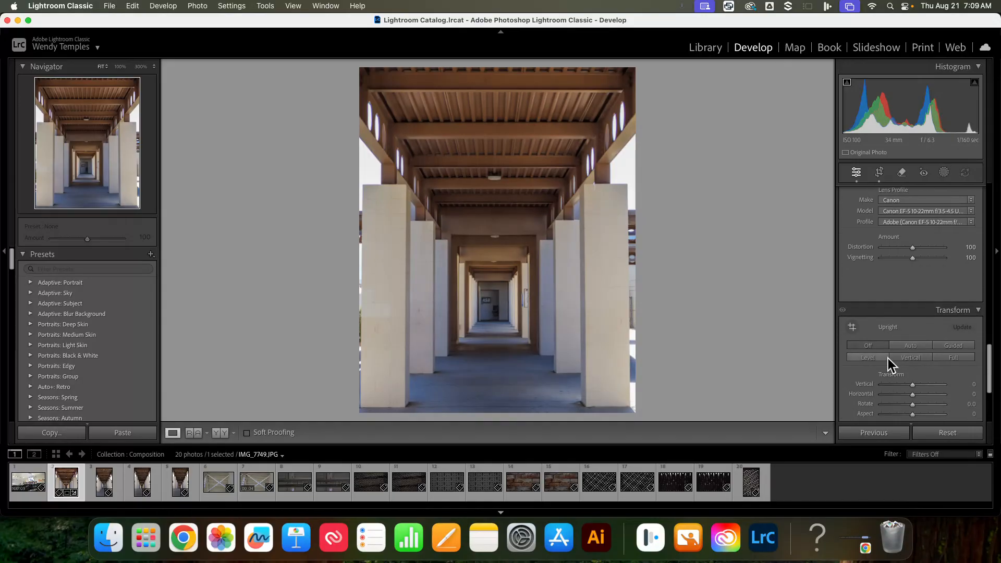
{"action": "mouse_move", "coordinate": [911, 313]}
{"action": "left_mouse_down"}
{"action": "mouse_move", "coordinate": [920, 314]}
{"action": "mouse_move", "coordinate": [903, 317]}
{"action": "mouse_move", "coordinate": [912, 317]}
{"action": "left_mouse_up"}
{"action": "scroll", "coordinate": [917, 329], "scroll_direction": "down", "scroll_amount": 3}
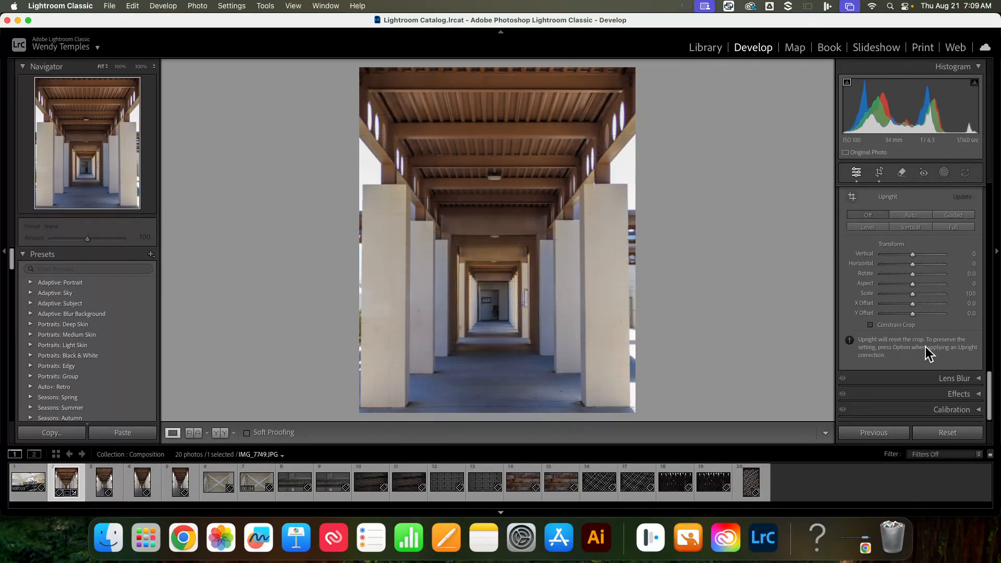
- Try to apply Lens Blur to the corridor photo
{"action": "left_click", "coordinate": [975, 379]}
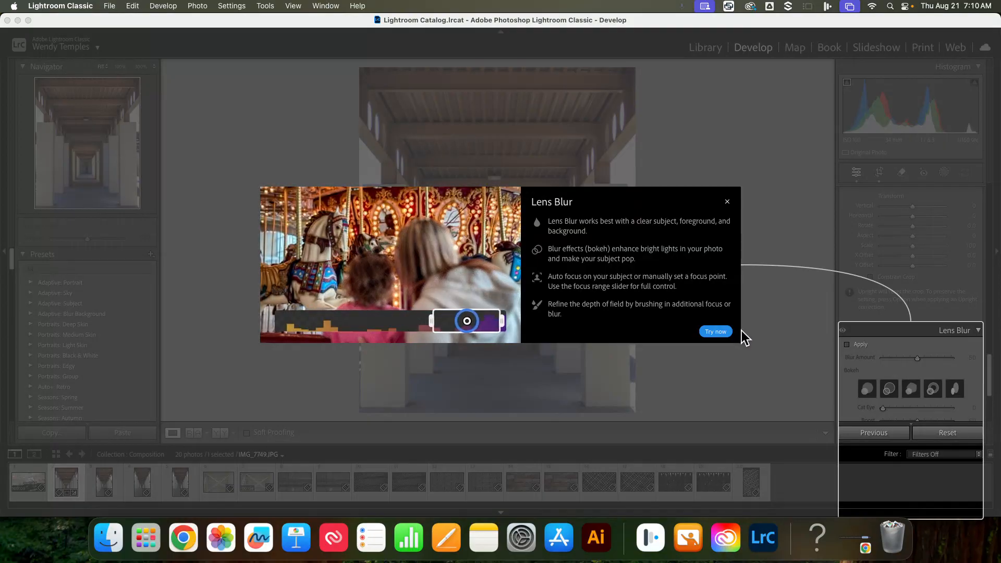
{"action": "left_click", "coordinate": [728, 205]}
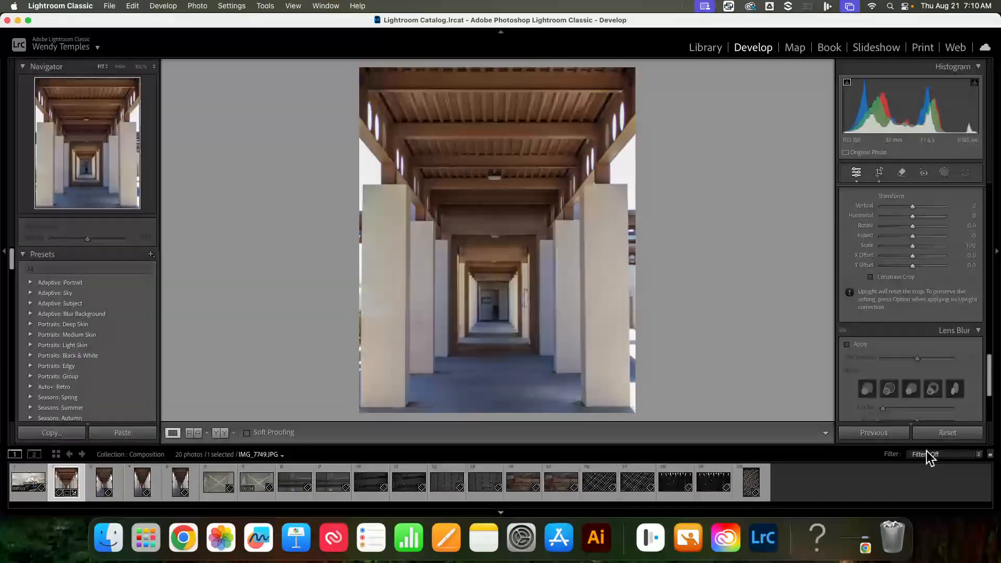
{"action": "scroll", "coordinate": [956, 364], "scroll_direction": "down", "scroll_amount": 5}
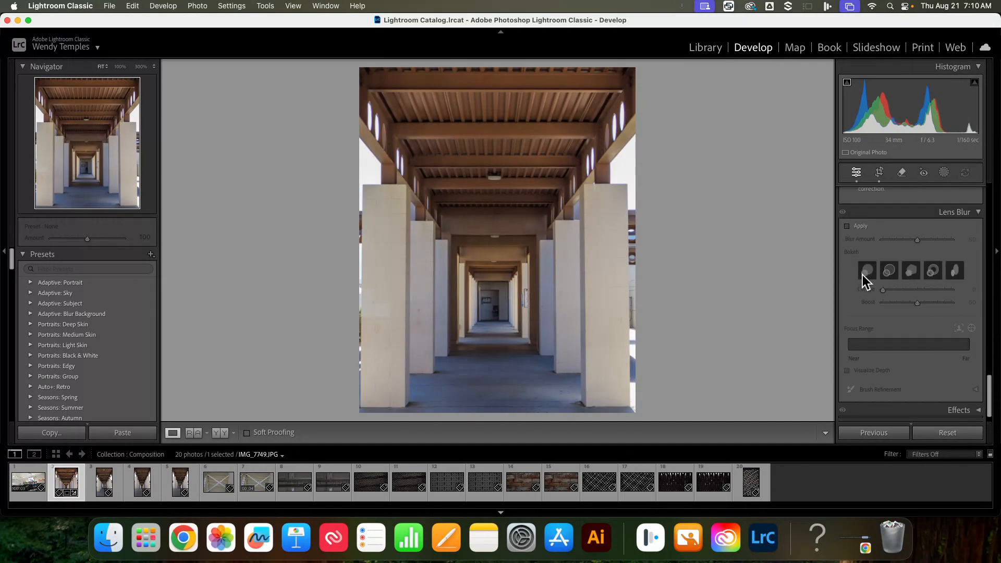
{"action": "left_click", "coordinate": [847, 226]}
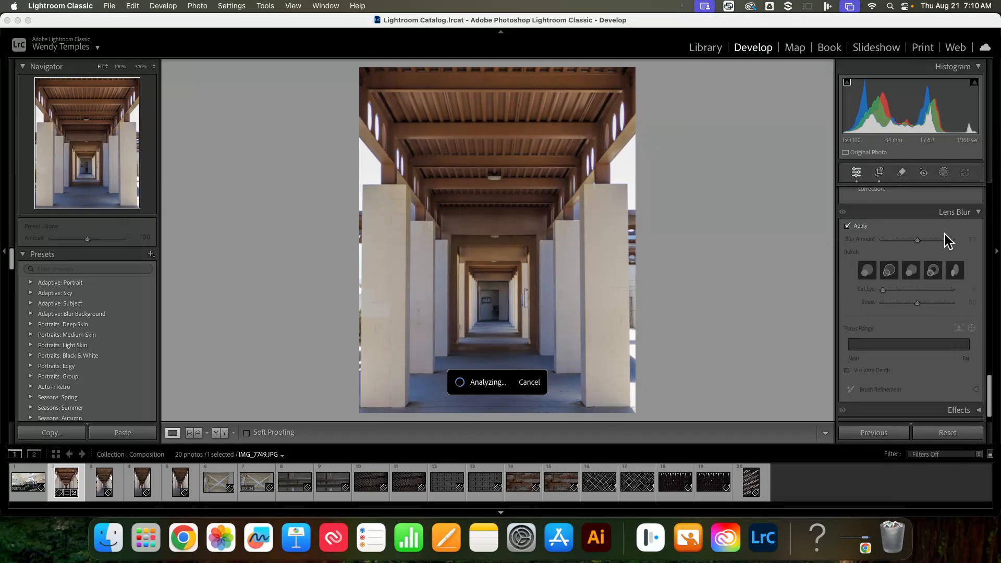
{"action": "left_click", "coordinate": [526, 391]}
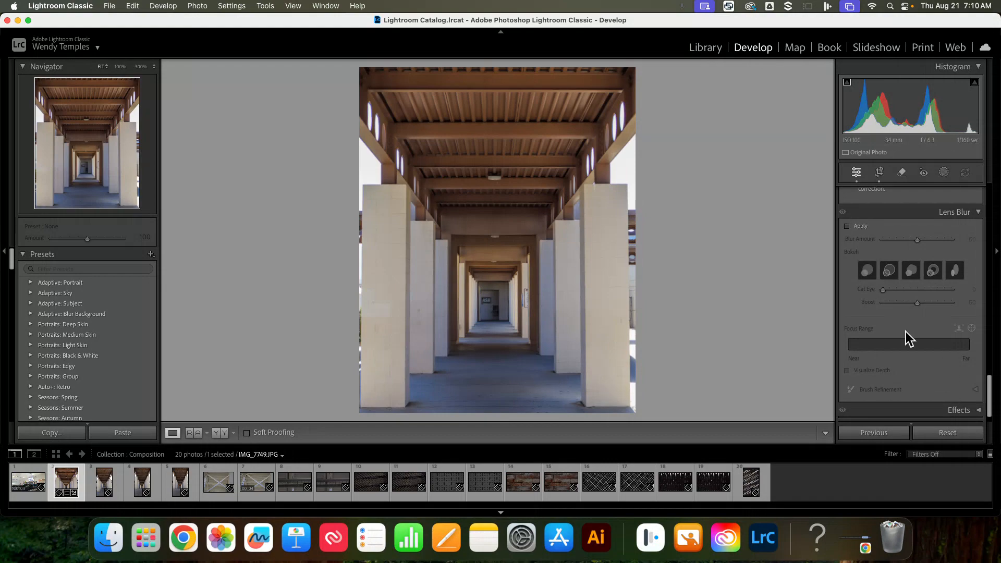
{"action": "scroll", "coordinate": [907, 333], "scroll_direction": "down", "scroll_amount": 2}
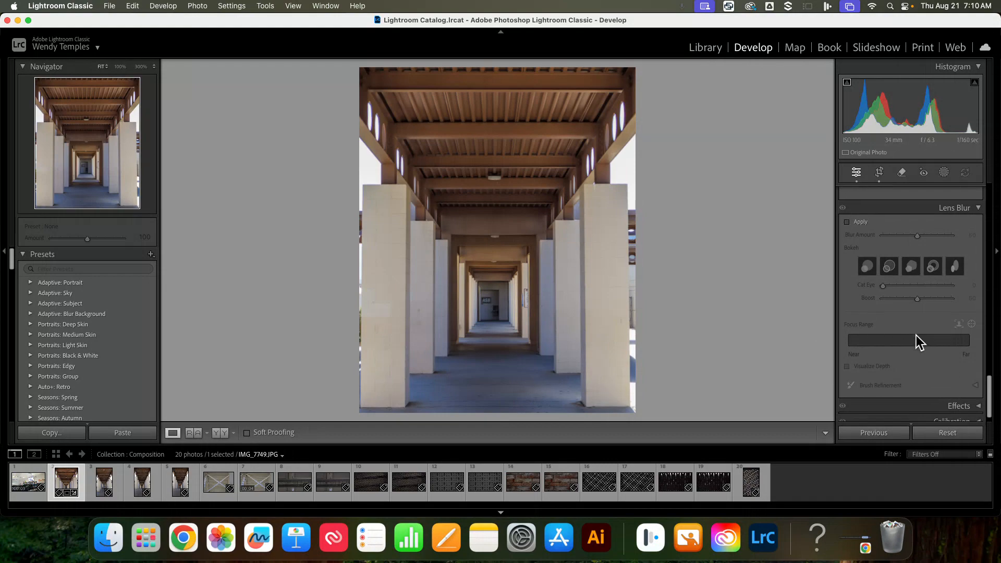
{"action": "left_click", "coordinate": [976, 197]}
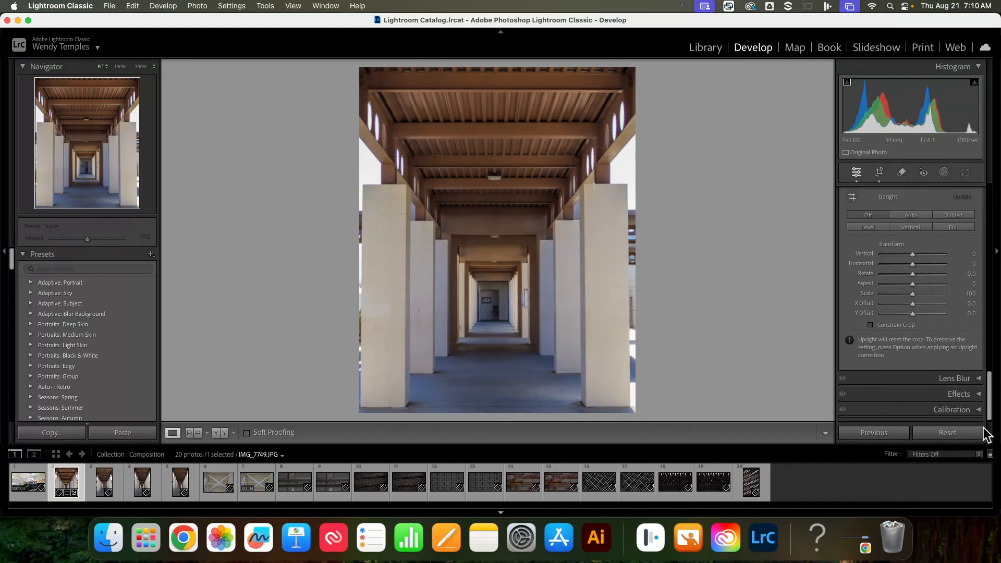
- Set the red primary hue to -1 in the photo's calibration settings
{"action": "left_click", "coordinate": [976, 410]}
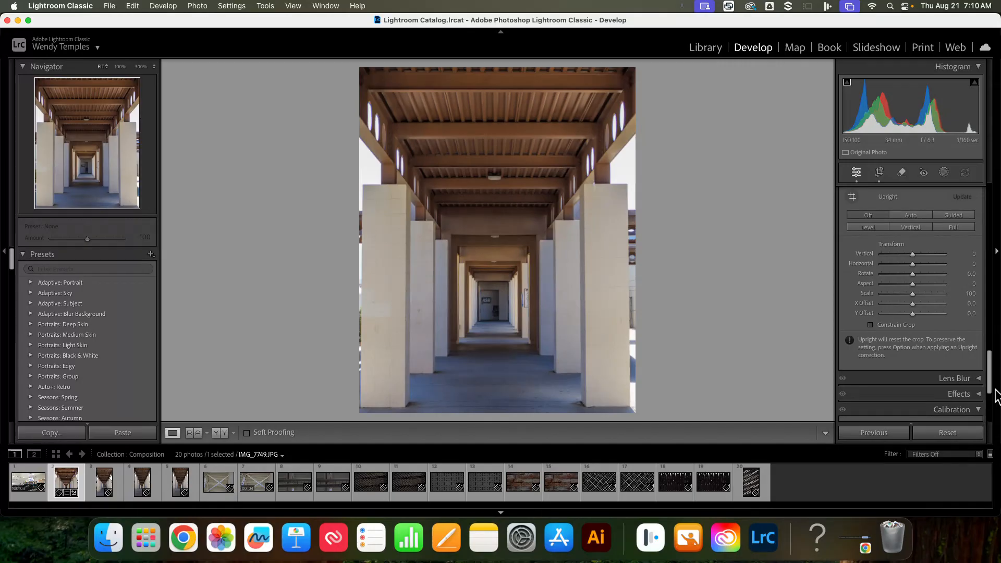
{"action": "scroll", "coordinate": [972, 390], "scroll_direction": "down", "scroll_amount": 1}
{"action": "scroll", "coordinate": [970, 388], "scroll_direction": "down", "scroll_amount": 5}
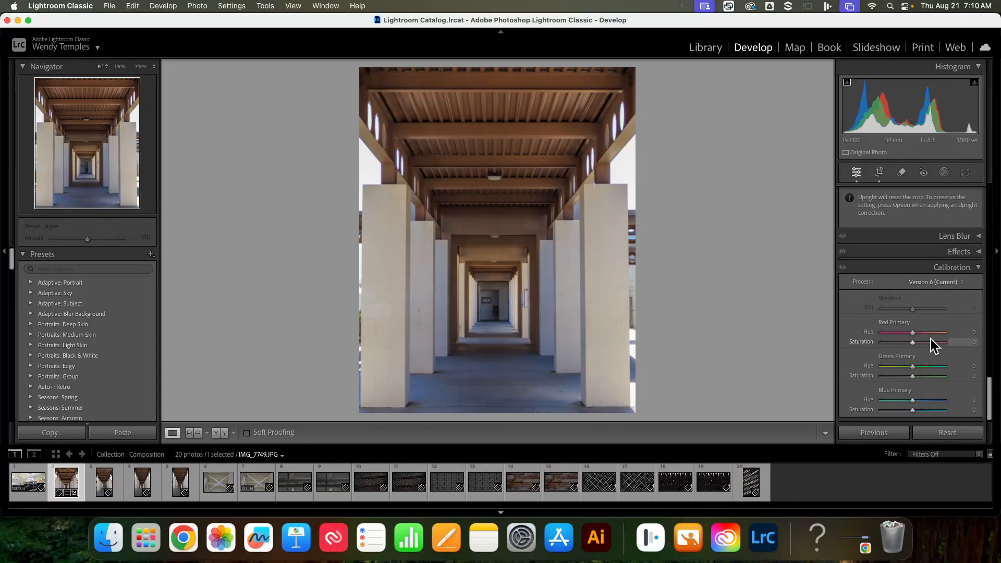
{"action": "mouse_move", "coordinate": [917, 334]}
{"action": "left_mouse_down"}
{"action": "mouse_move", "coordinate": [929, 335]}
{"action": "mouse_move", "coordinate": [913, 334]}
{"action": "left_mouse_up"}
- Try post-crop vignetting with midpoint 51 and roundness -100, using an amount of +79 and -100
{"action": "left_click", "coordinate": [965, 253]}
{"action": "left_click_drag", "start_coordinate": [920, 282], "coordinate": [843, 300]}
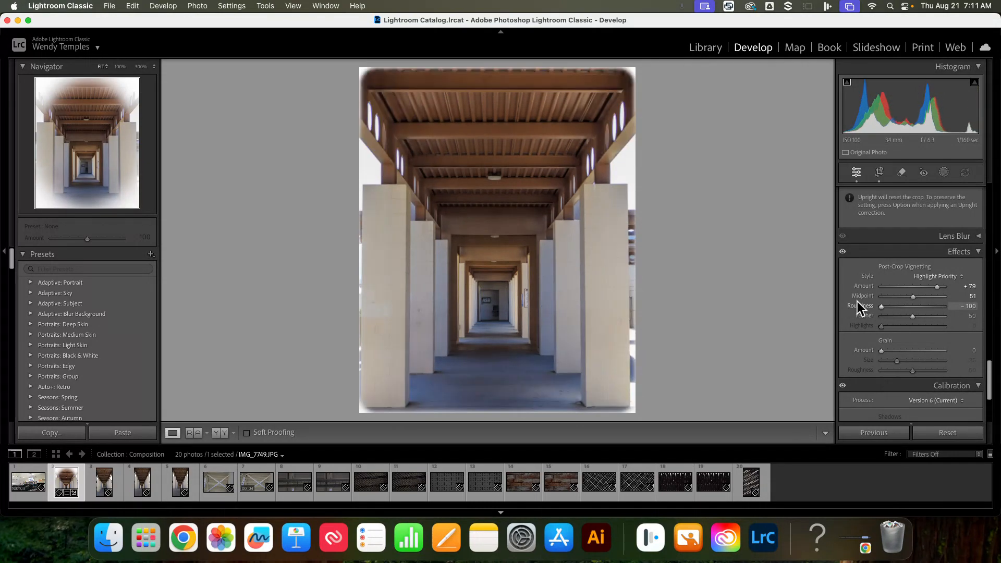
{"action": "left_click_drag", "start_coordinate": [871, 305], "coordinate": [848, 301]}
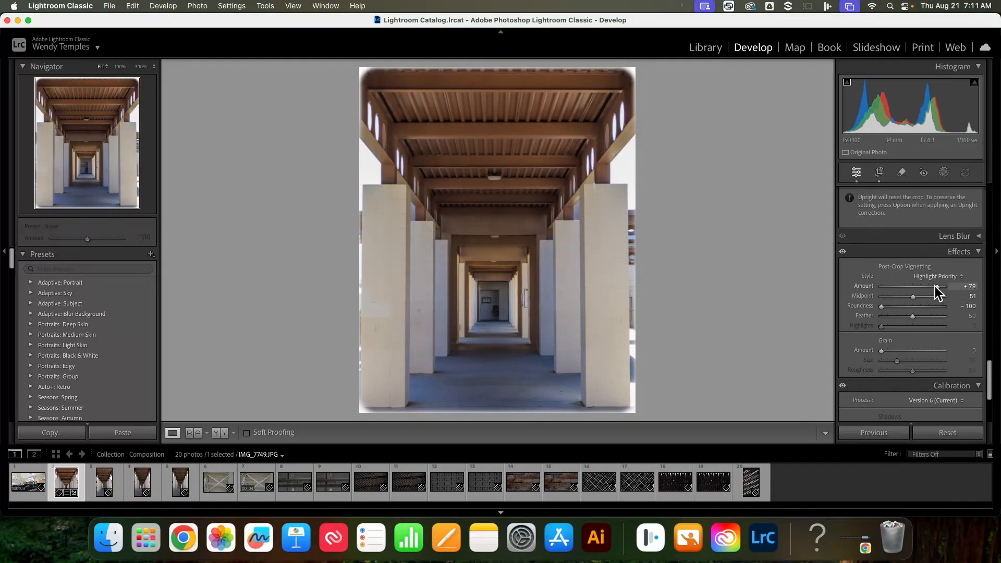
{"action": "left_click_drag", "start_coordinate": [934, 290], "coordinate": [869, 290]}
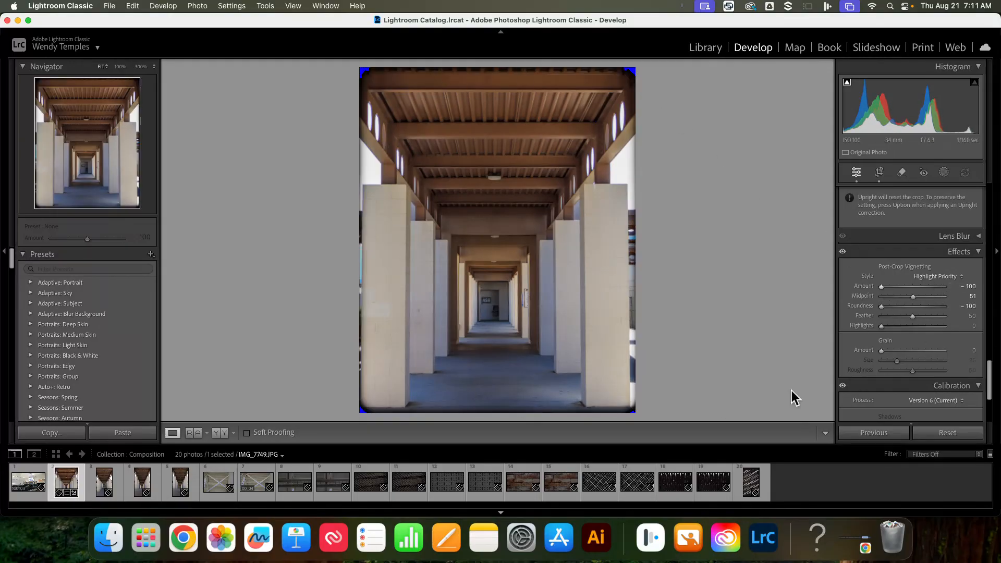
- Turn off the shadow clipping overlay, set the vignette roundness to -21 and reset the vignette amount to 0
{"action": "left_click", "coordinate": [846, 82]}
{"action": "mouse_move", "coordinate": [882, 327]}
{"action": "left_mouse_down"}
{"action": "mouse_move", "coordinate": [944, 328]}
{"action": "mouse_move", "coordinate": [880, 326]}
{"action": "left_mouse_up"}
{"action": "left_click", "coordinate": [915, 288]}
{"action": "left_click", "coordinate": [905, 305]}
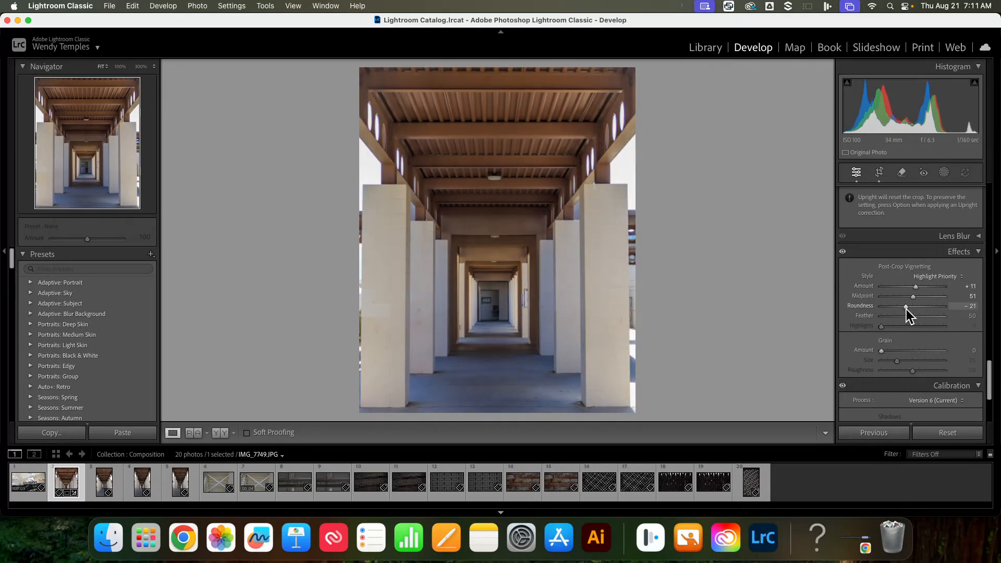
{"action": "double_click", "coordinate": [915, 288]}
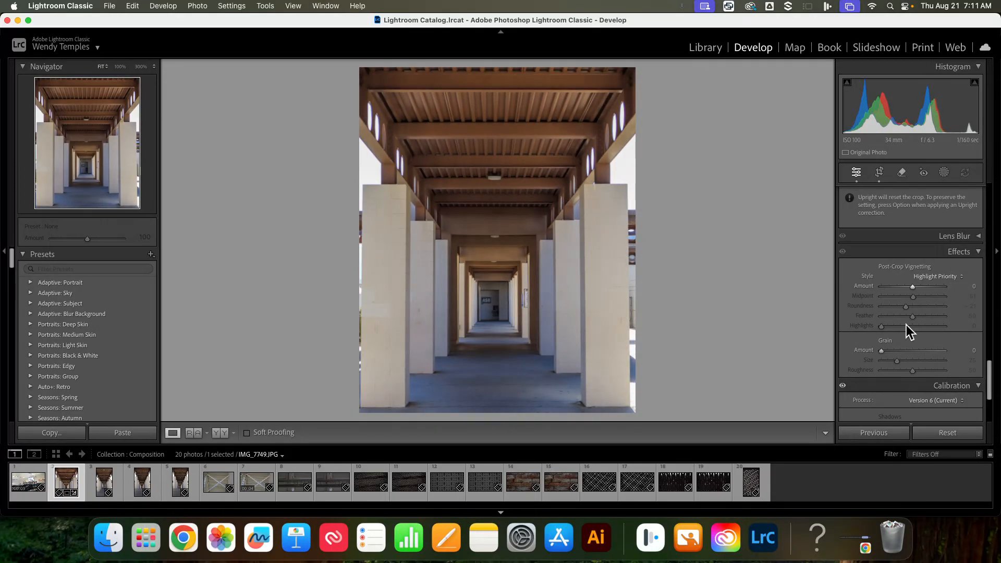
- Return to the Basic adjustments and collapse them
{"action": "left_click_drag", "start_coordinate": [988, 398], "coordinate": [989, 383]}
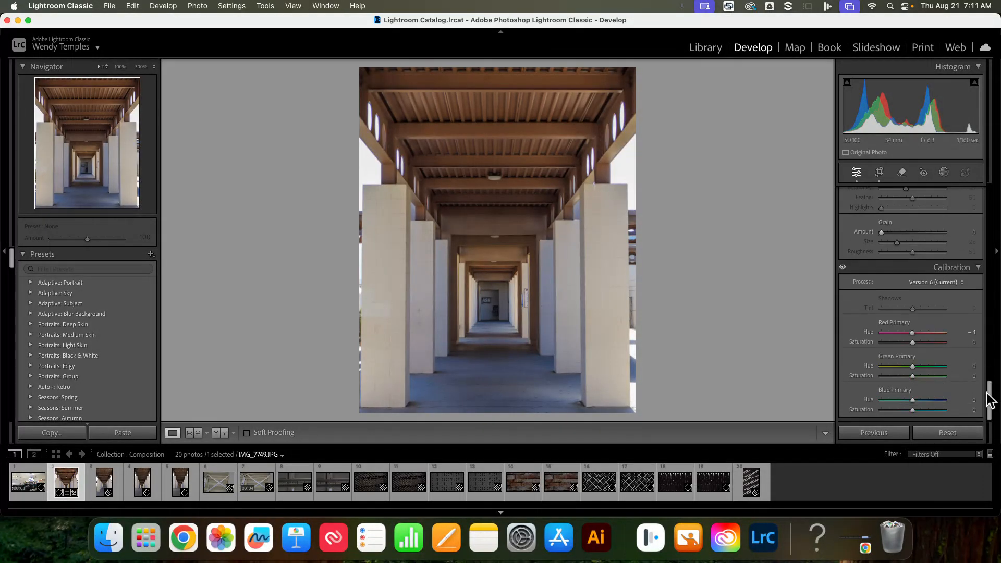
{"action": "scroll", "coordinate": [990, 396], "scroll_direction": "up", "scroll_amount": 15}
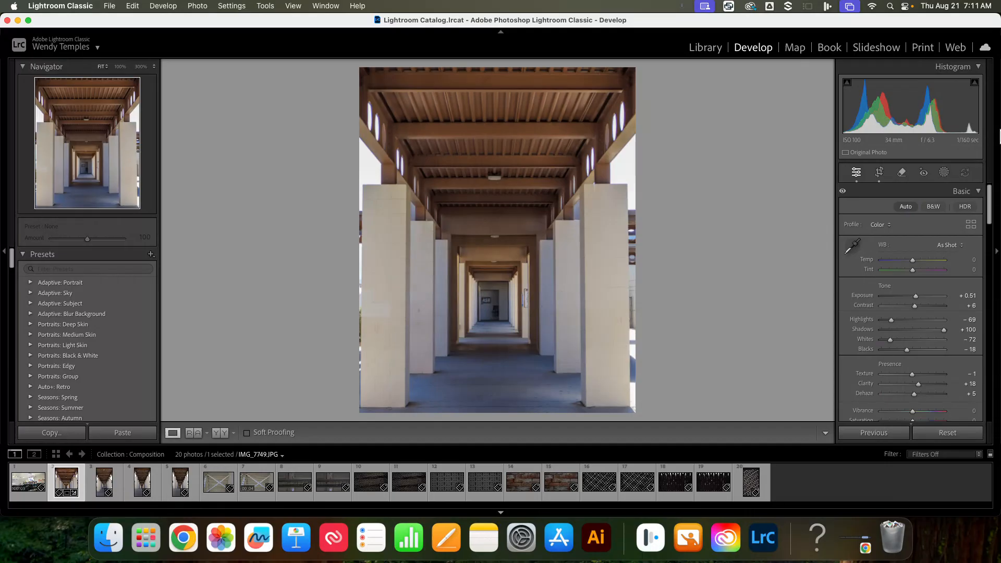
{"action": "left_click", "coordinate": [978, 191]}
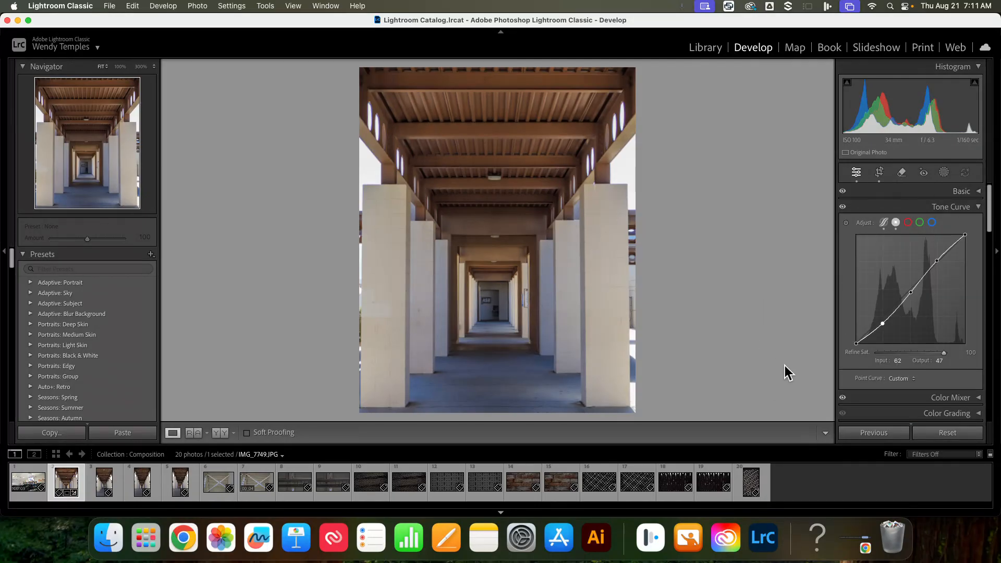
- Start the Remove tool and go through its introductory tips on generative AI, reflection removal and people removal
{"action": "left_click", "coordinate": [902, 173]}
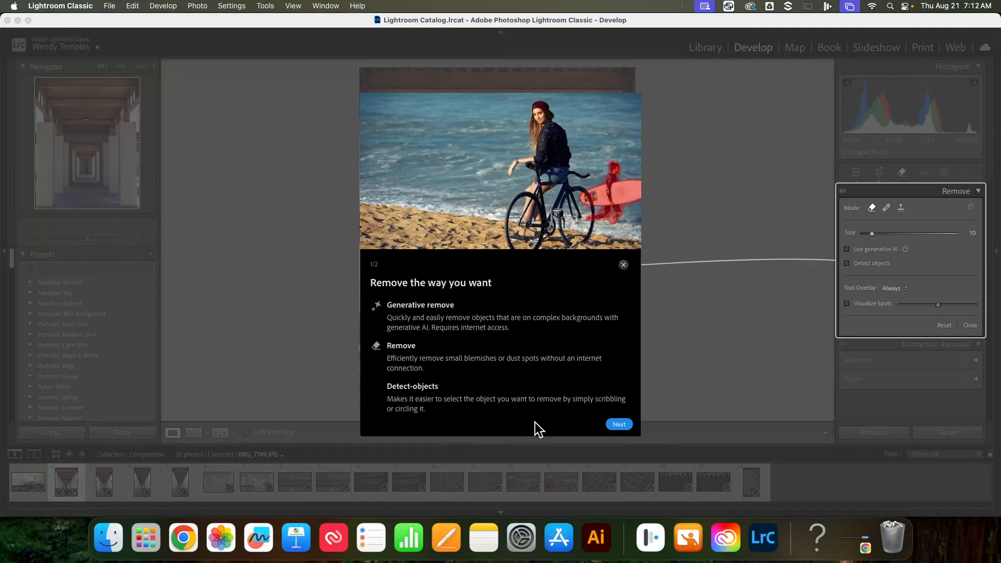
{"action": "left_click", "coordinate": [619, 425]}
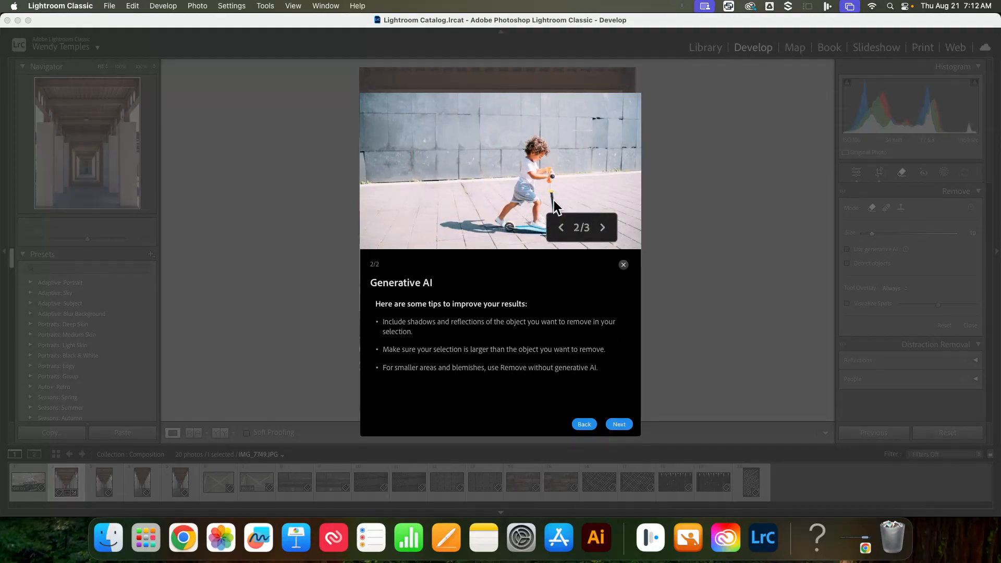
{"action": "left_click", "coordinate": [619, 423]}
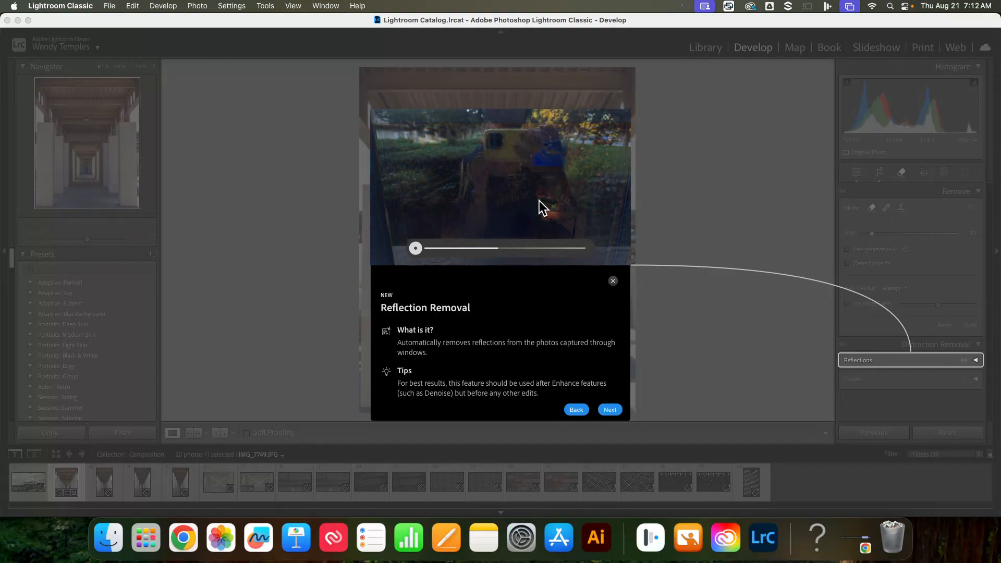
{"action": "left_click", "coordinate": [611, 411]}
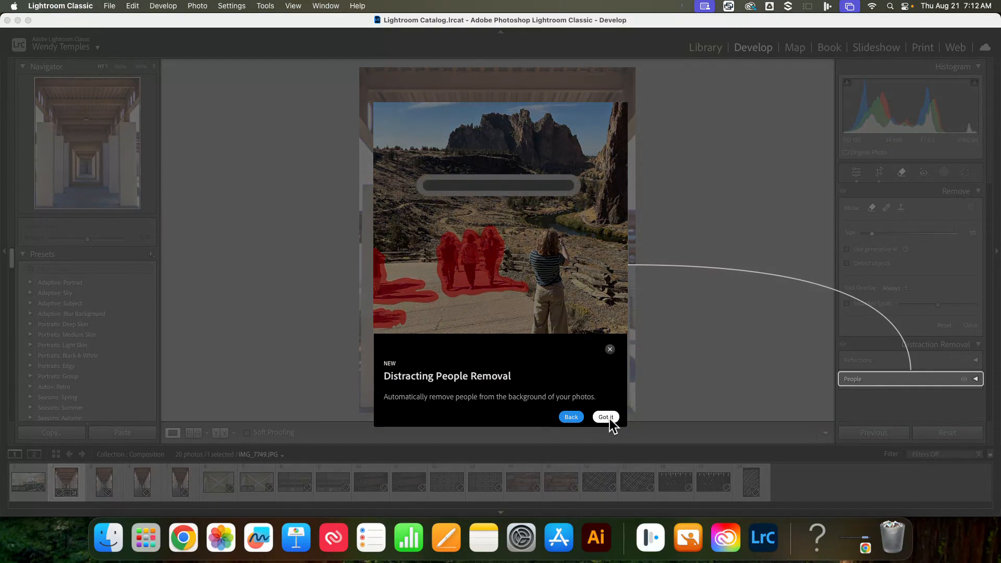
{"action": "left_click", "coordinate": [605, 417]}
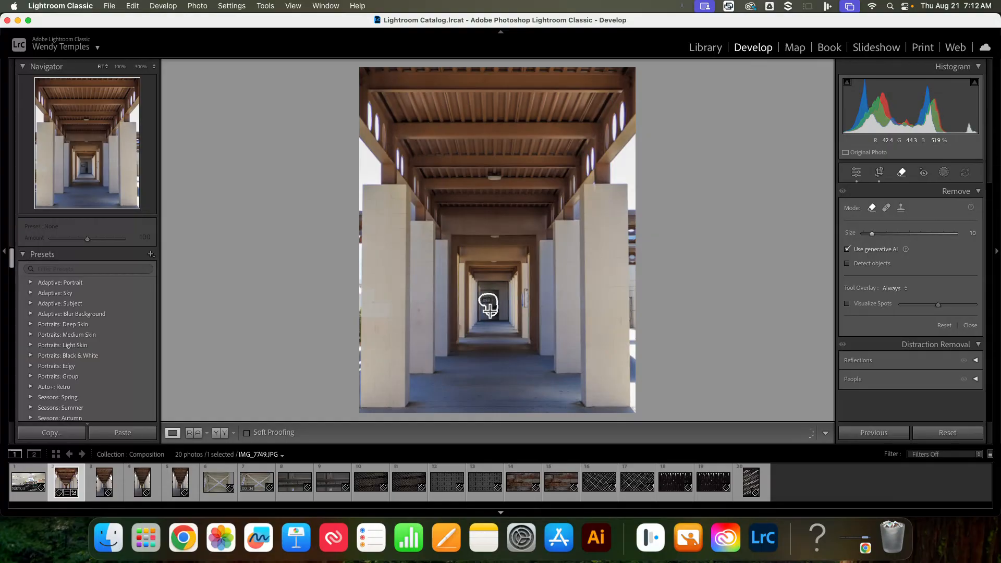
- Remove the sign area on the door at the corridor's far end using generative AI with brush size 10
{"action": "left_click_drag", "start_coordinate": [490, 313], "coordinate": [490, 313]}
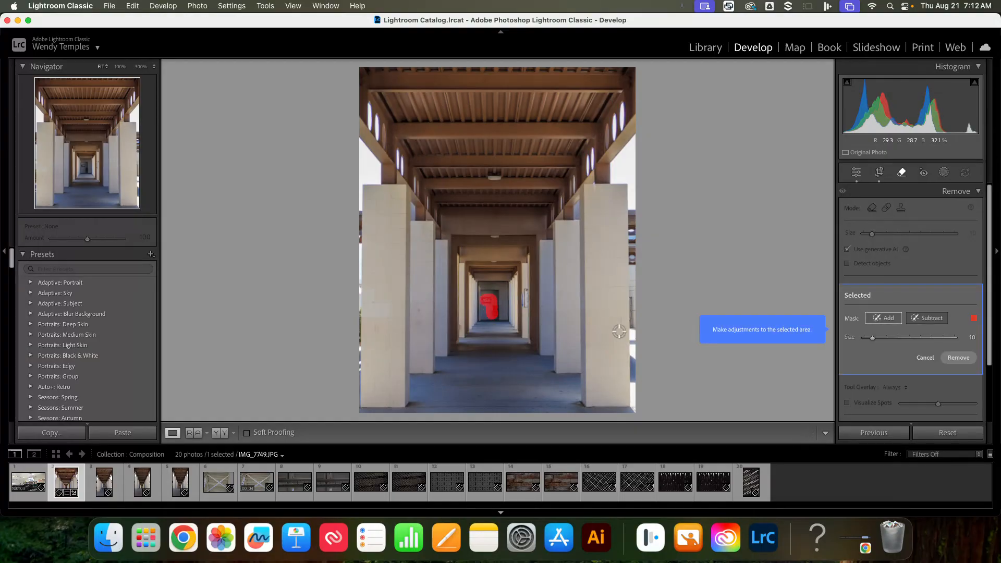
{"action": "left_click", "coordinate": [926, 319]}
{"action": "left_click", "coordinate": [955, 358]}
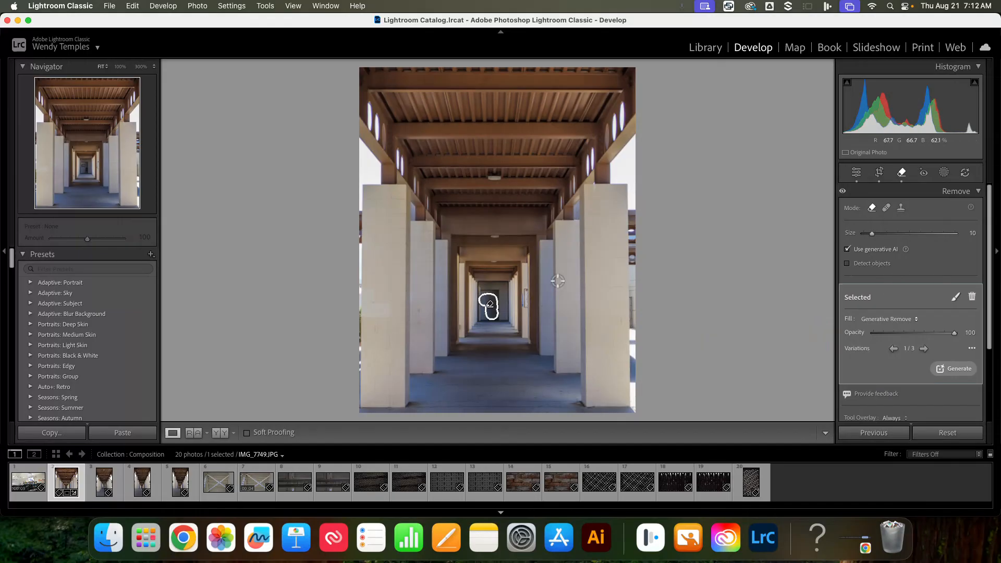
{"action": "left_click", "coordinate": [903, 172]}
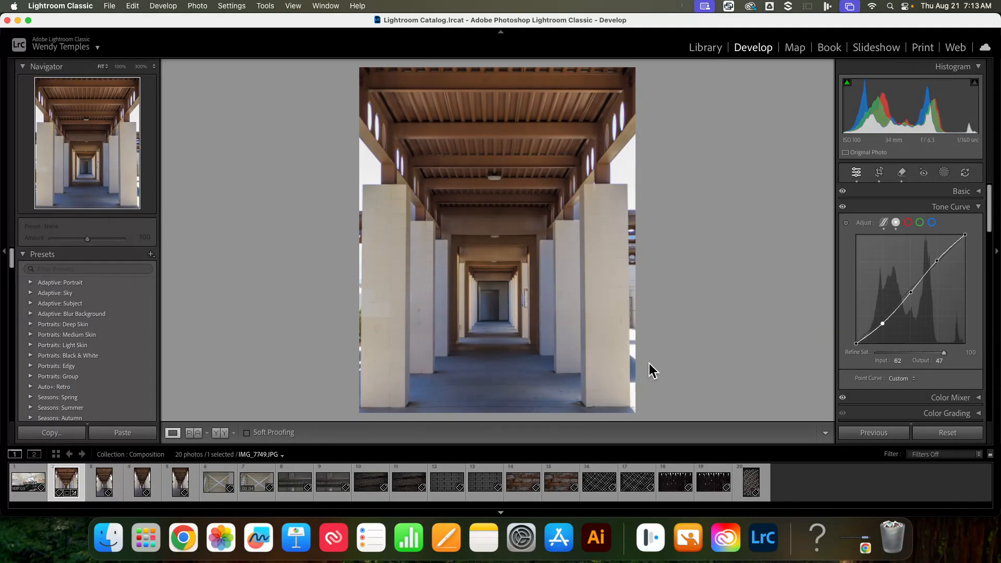
- Compare the edited corridor photo with its unedited version several times
{"action": "key", "text": "backslash"}
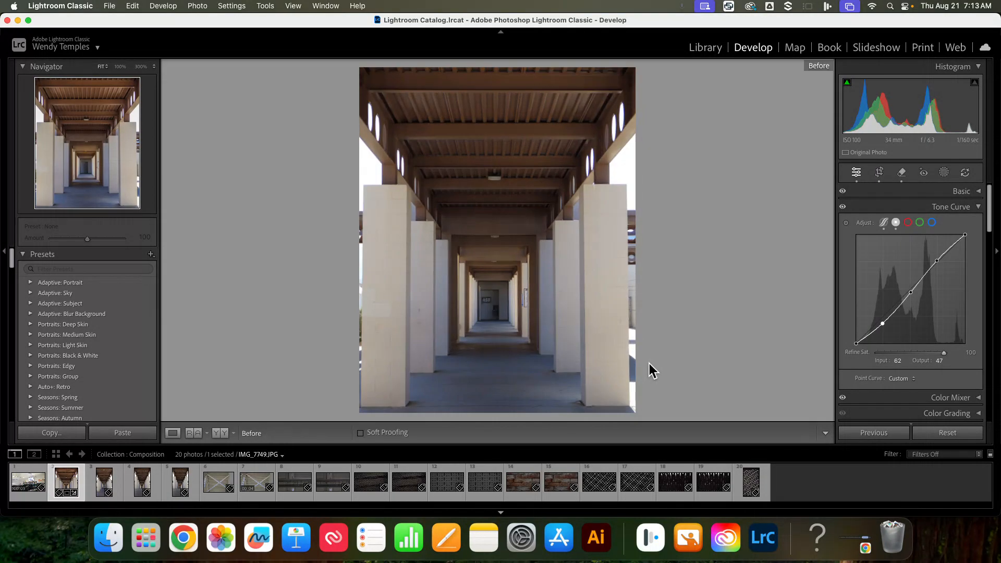
{"action": "key", "text": "backslash"}
{"action": "key", "text": "backslash"}
{"action": "key", "text": "backslash"}
{"action": "key", "text": "backslash"}
{"action": "key", "text": "backslash"}
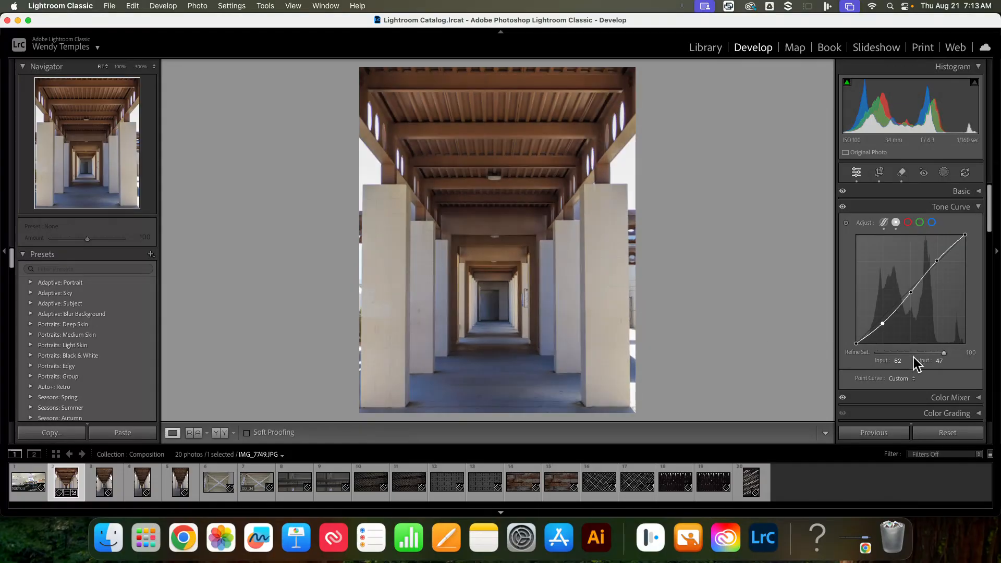
- Heal the small spot on the floor beside the base of the right front pillar with a size 10, feather 0 brush
{"action": "scroll", "coordinate": [912, 355], "scroll_direction": "down", "scroll_amount": 2}
{"action": "scroll", "coordinate": [897, 316], "scroll_direction": "down", "scroll_amount": 10}
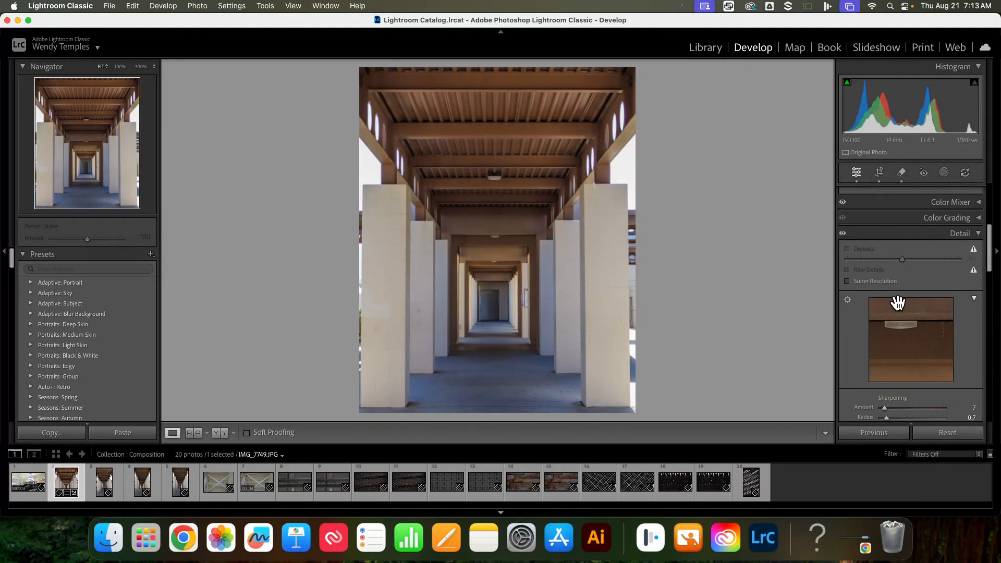
{"action": "left_click", "coordinate": [901, 173]}
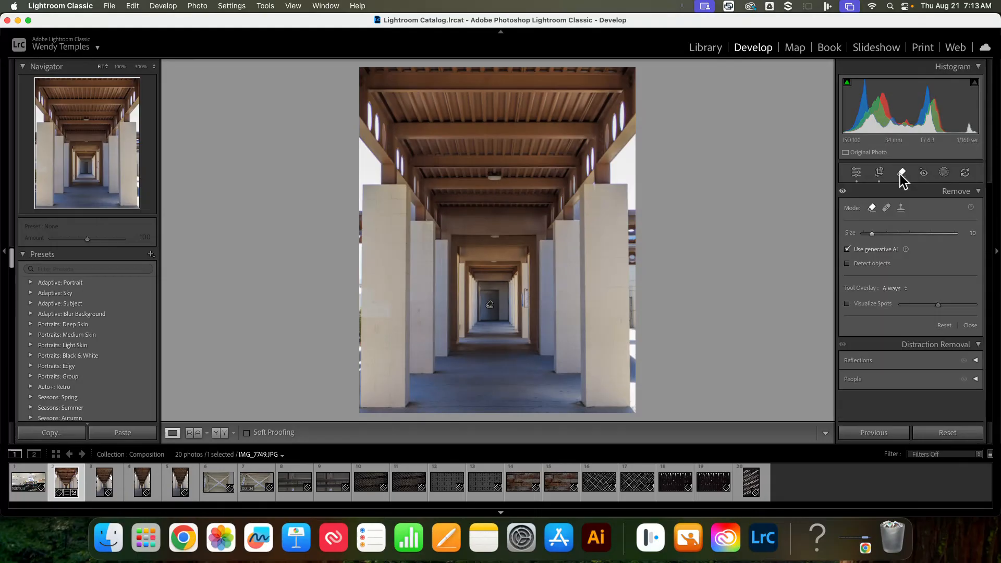
{"action": "left_click", "coordinate": [886, 208]}
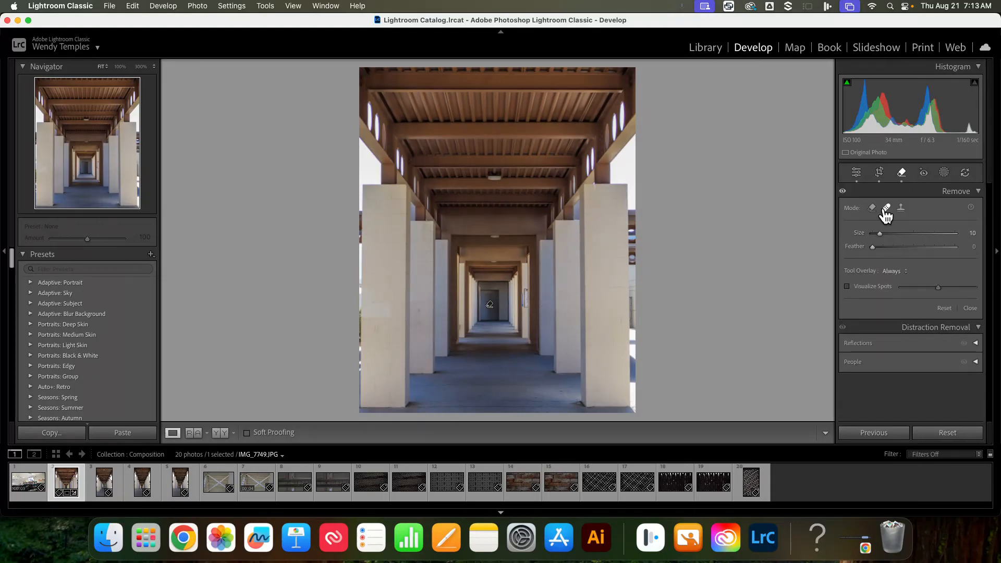
{"action": "left_click", "coordinate": [576, 403]}
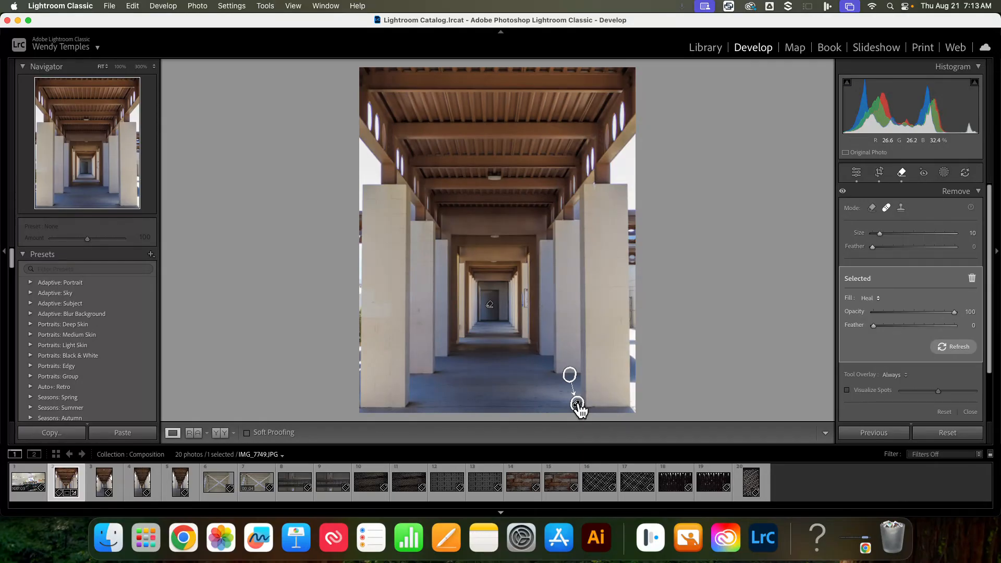
- Move the floor spot's heal source farther left onto the clean floor between the pillars
{"action": "left_click_drag", "start_coordinate": [571, 372], "coordinate": [511, 385]}
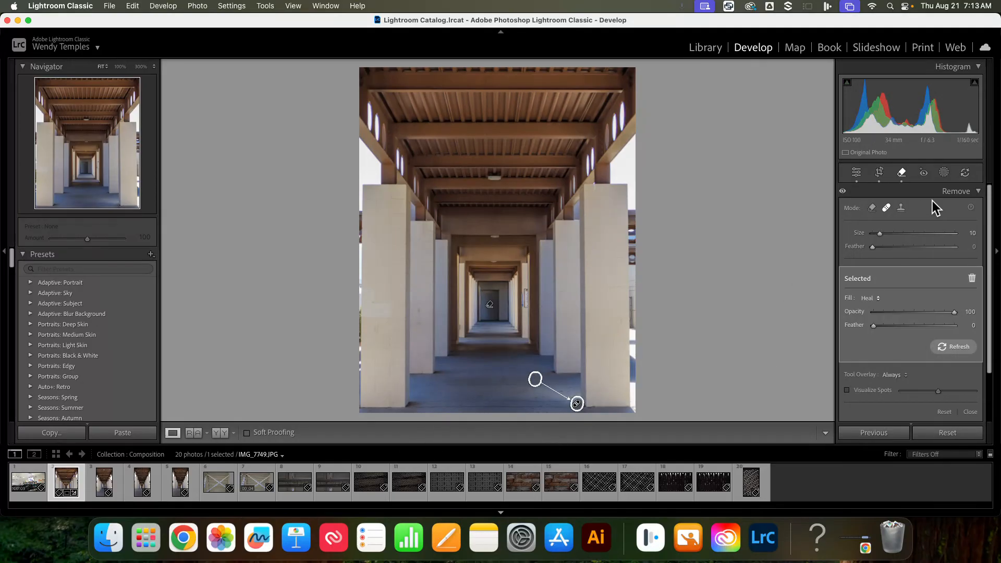
- Try cloning over the ceiling light between the front beams with a size 17, feather 0 Clone brush, repositioning the spot and its source
{"action": "left_click", "coordinate": [901, 209]}
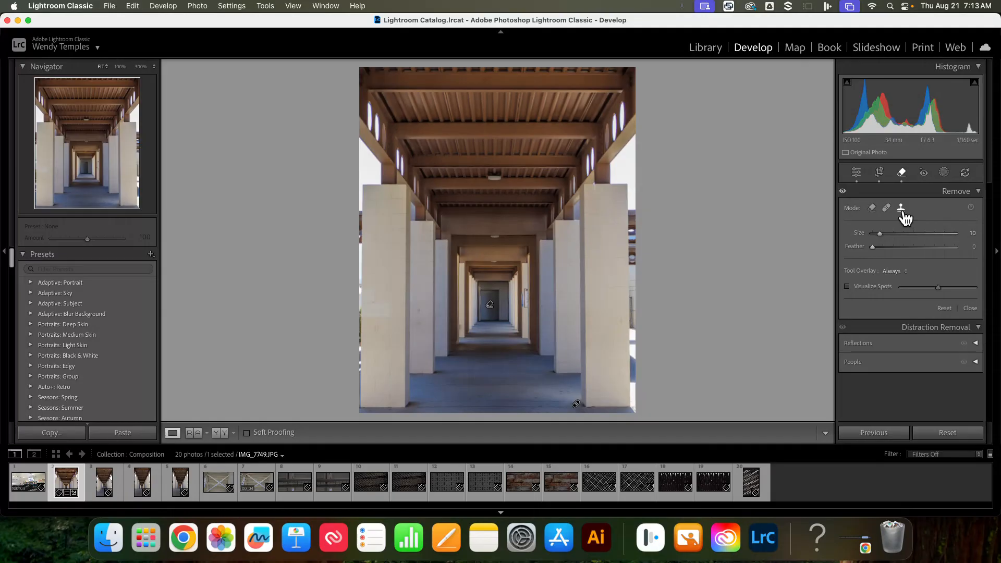
{"action": "key", "text": "bracketright"}
{"action": "key", "text": "bracketright"}
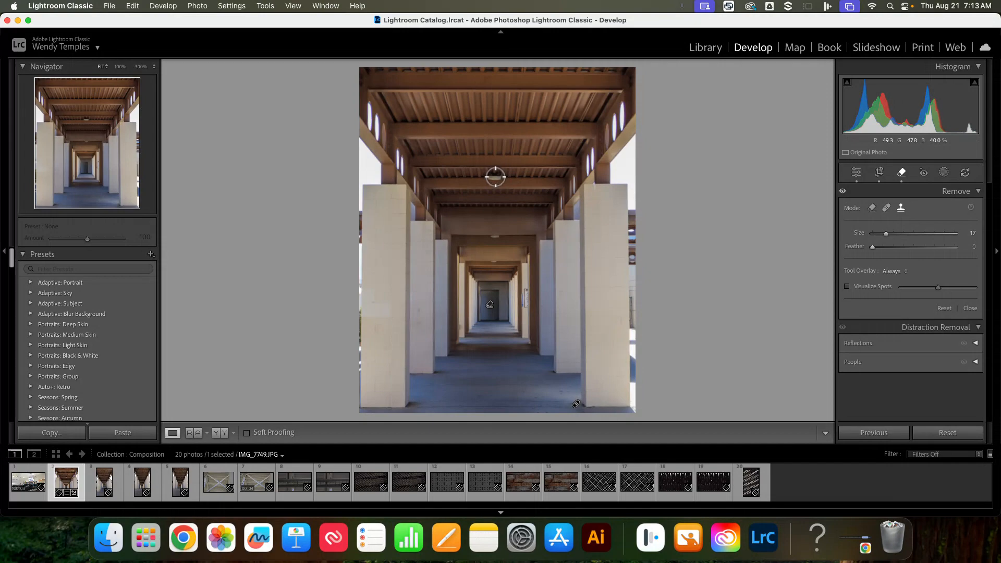
{"action": "left_click", "coordinate": [495, 177]}
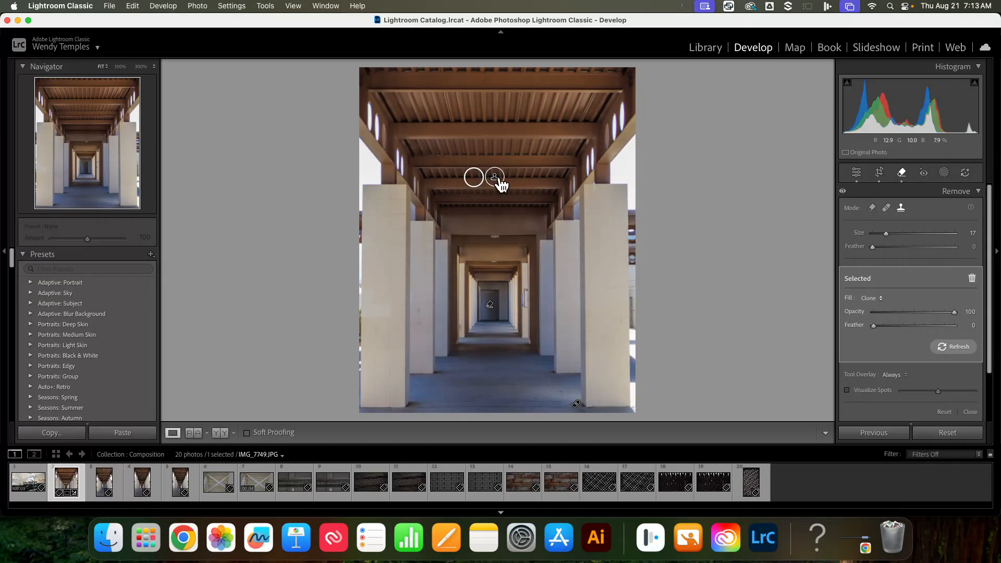
{"action": "left_click_drag", "start_coordinate": [494, 178], "coordinate": [501, 158]}
{"action": "mouse_move", "coordinate": [494, 149]}
{"action": "left_mouse_down"}
{"action": "mouse_move", "coordinate": [483, 172]}
{"action": "mouse_move", "coordinate": [496, 175]}
{"action": "left_mouse_up"}
{"action": "key", "text": "super+z"}
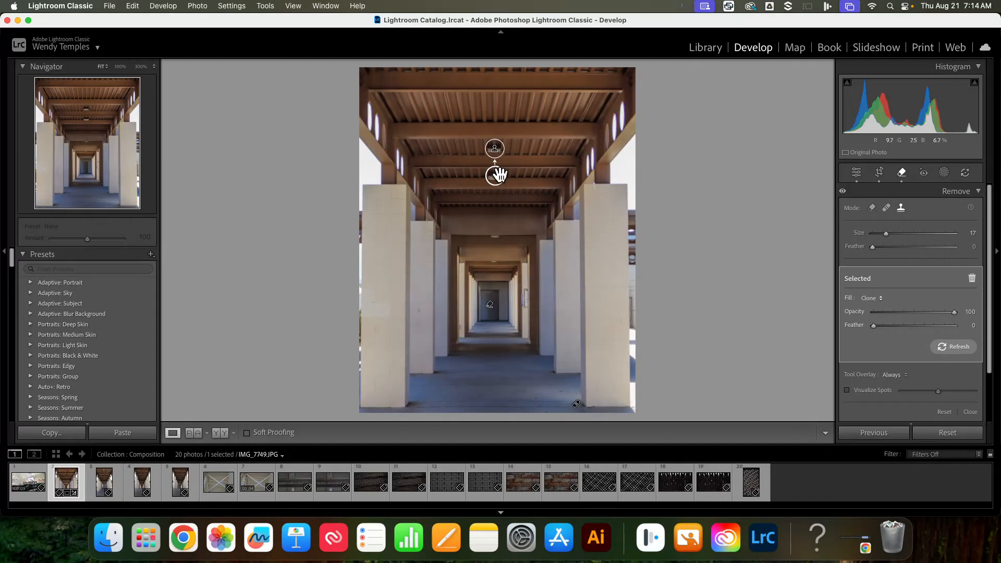
- Place the clone spot over the ceiling light with its source on the ceiling just above, and finish the Remove tool
{"action": "left_click", "coordinate": [872, 208]}
{"action": "left_click", "coordinate": [900, 208]}
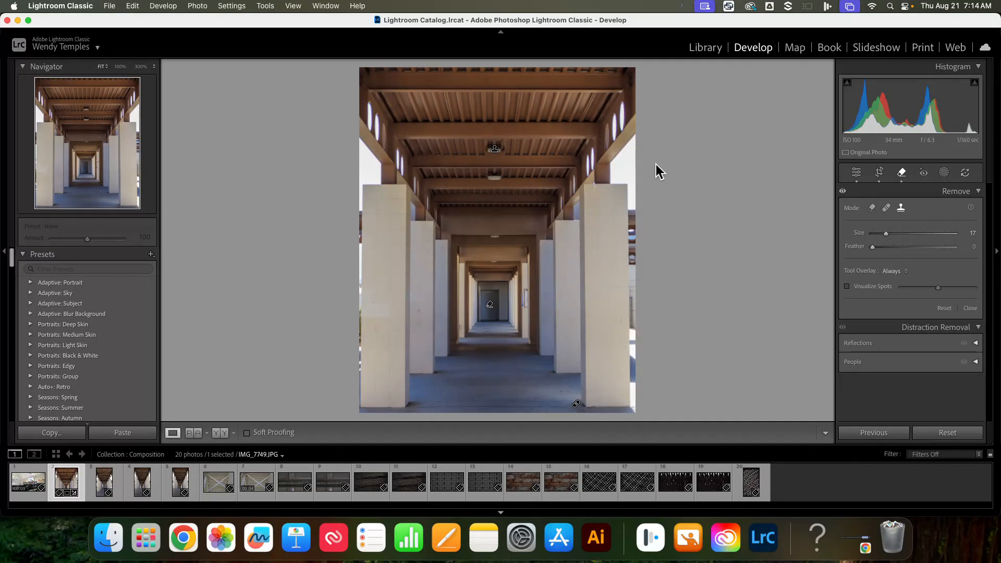
{"action": "mouse_move", "coordinate": [498, 152]}
{"action": "left_mouse_down"}
{"action": "mouse_move", "coordinate": [509, 184]}
{"action": "mouse_move", "coordinate": [517, 180]}
{"action": "mouse_move", "coordinate": [495, 149]}
{"action": "mouse_move", "coordinate": [514, 174]}
{"action": "mouse_move", "coordinate": [494, 175]}
{"action": "left_mouse_up"}
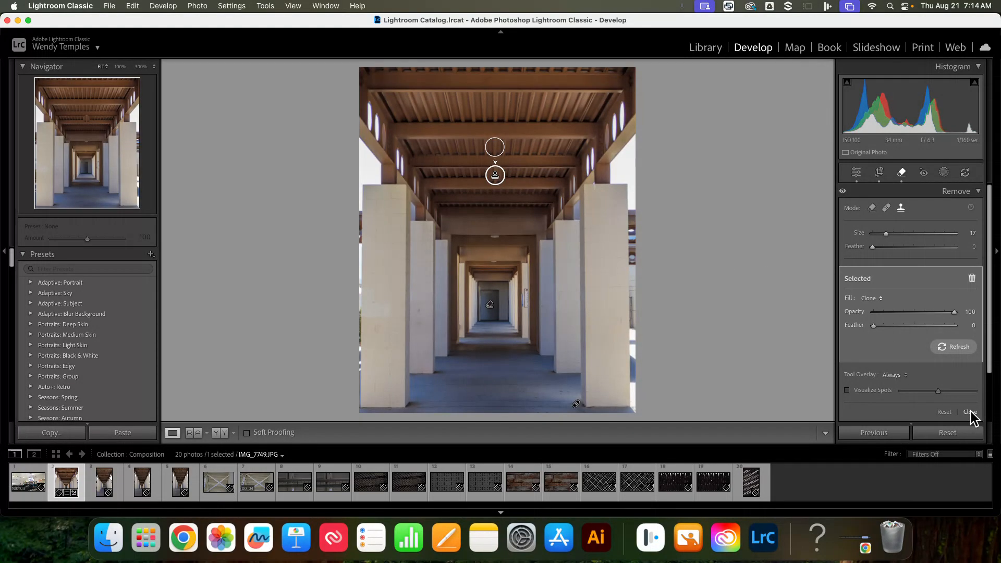
{"action": "left_click", "coordinate": [970, 412]}
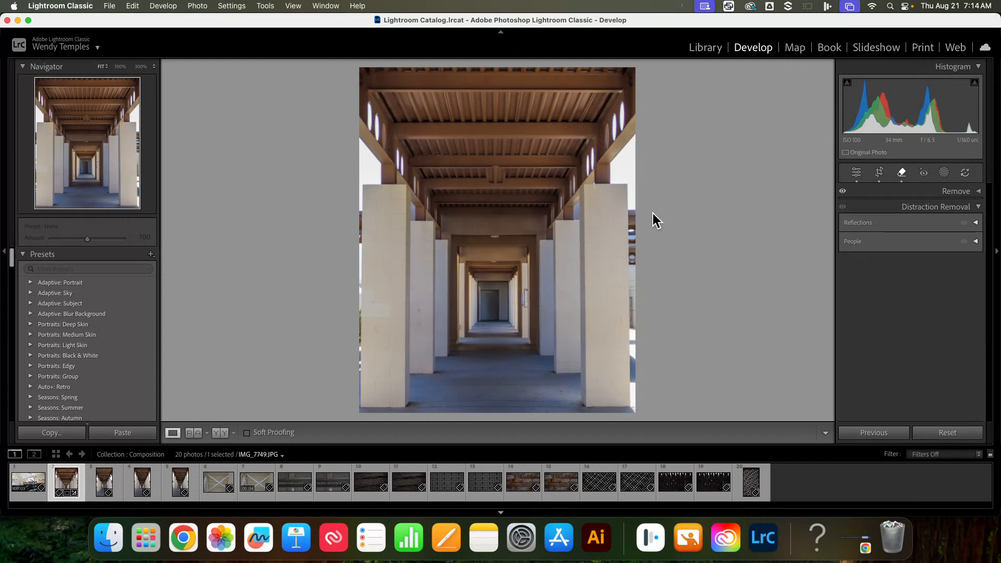
- Undo the clone edits made to the ceiling light
{"action": "key", "text": "super+z"}
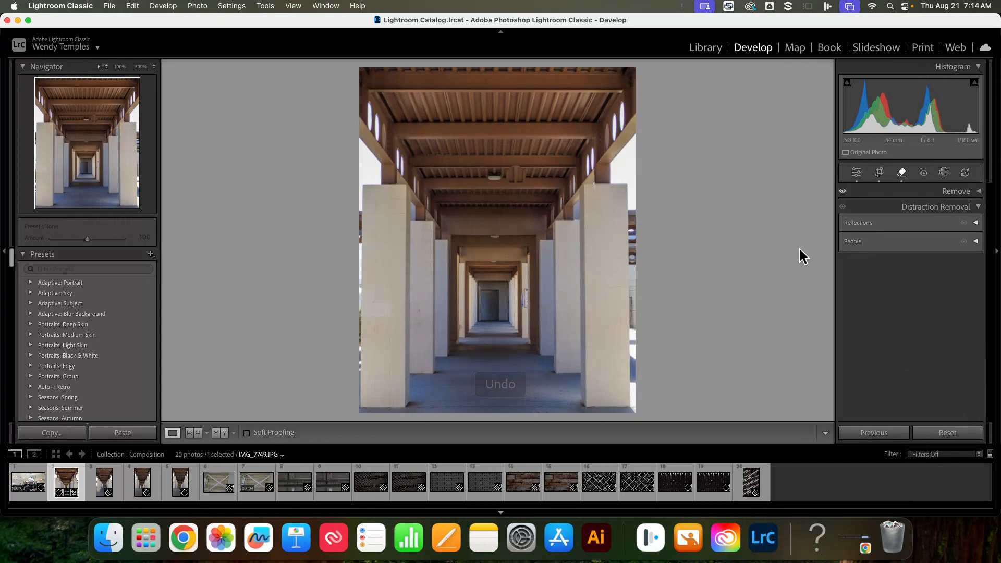
{"action": "key", "text": "super+z"}
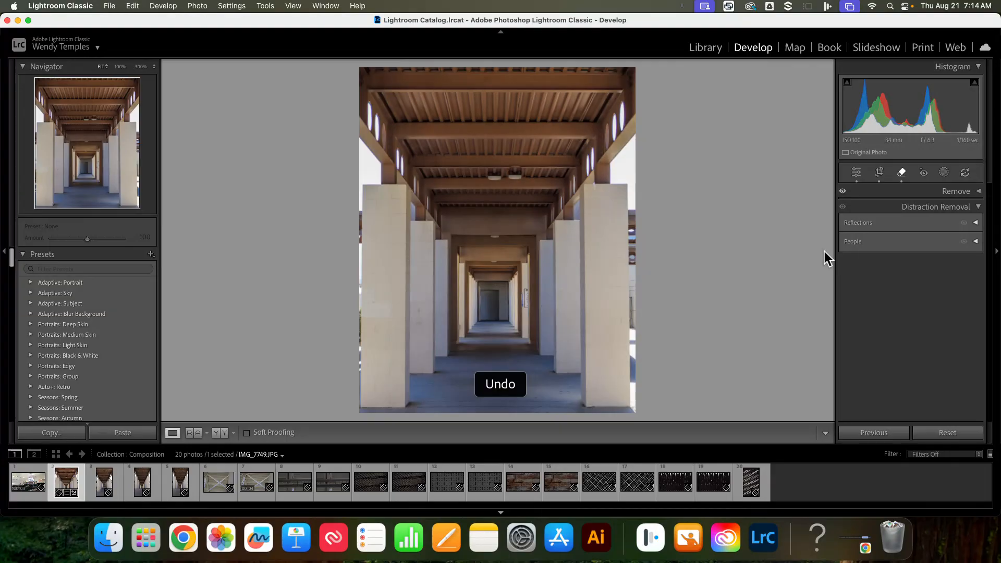
{"action": "key", "text": "super+z"}
{"action": "key", "text": "super+z"}
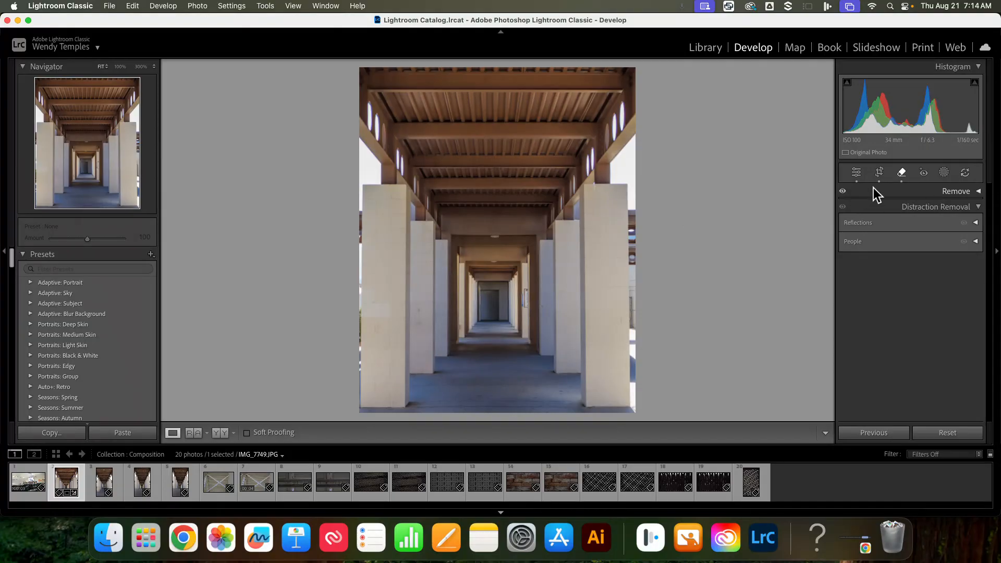
{"action": "key", "text": "super+z"}
- View the Red Eye Correction and Masking tools, dismissing the introductory tip about selecting landscape features
{"action": "left_click", "coordinate": [923, 173]}
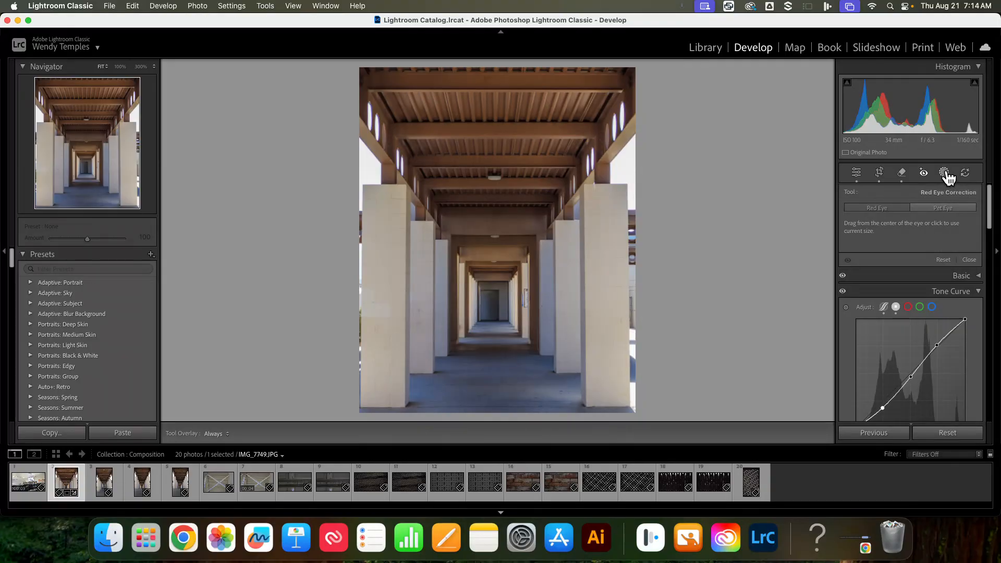
{"action": "left_click", "coordinate": [946, 175]}
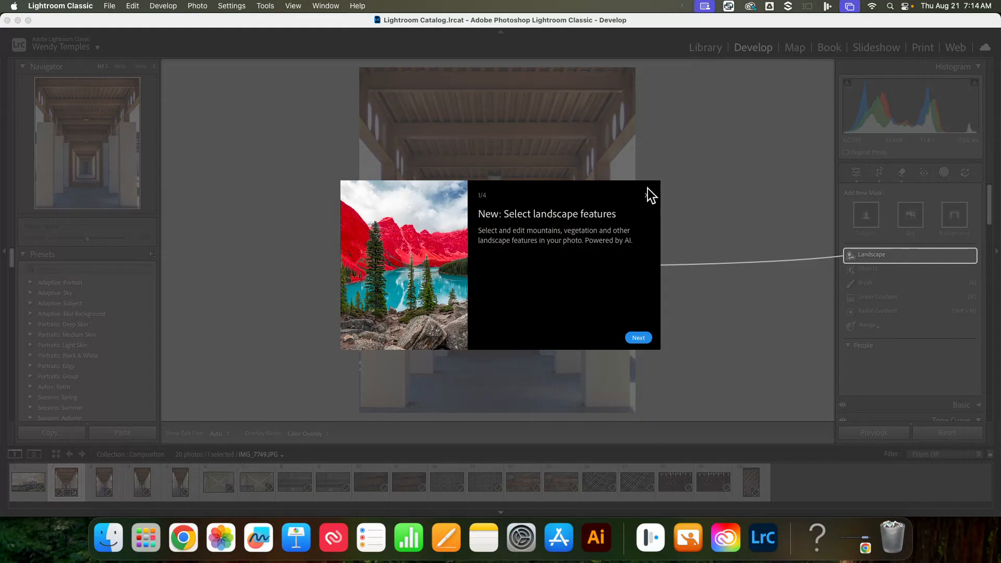
{"action": "left_click", "coordinate": [647, 196]}
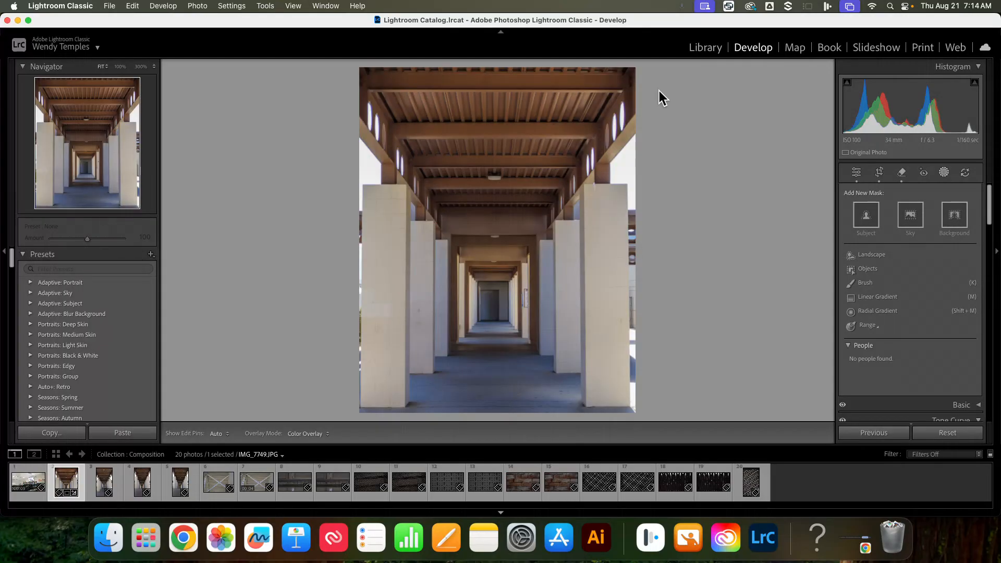
- Check which AI tools have been used on the corridor photo and go to the listed Remove edit
{"action": "left_click", "coordinate": [965, 176]}
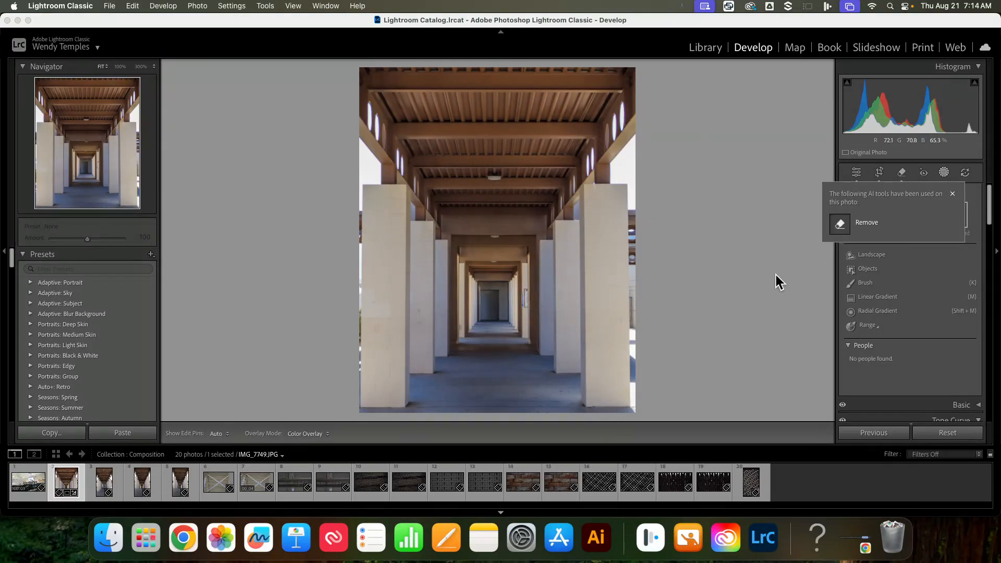
{"action": "left_click", "coordinate": [839, 224]}
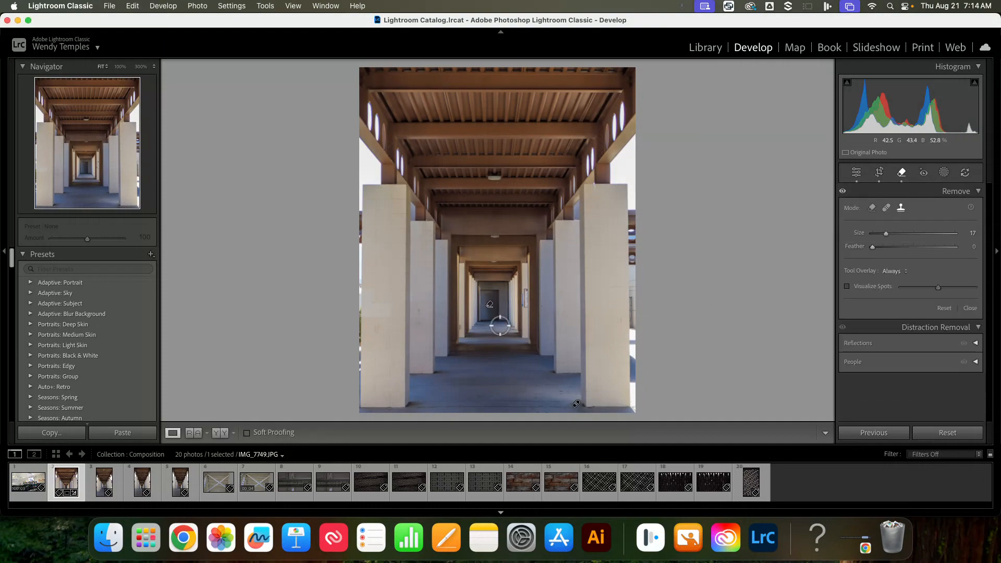
{"action": "left_click", "coordinate": [966, 172]}
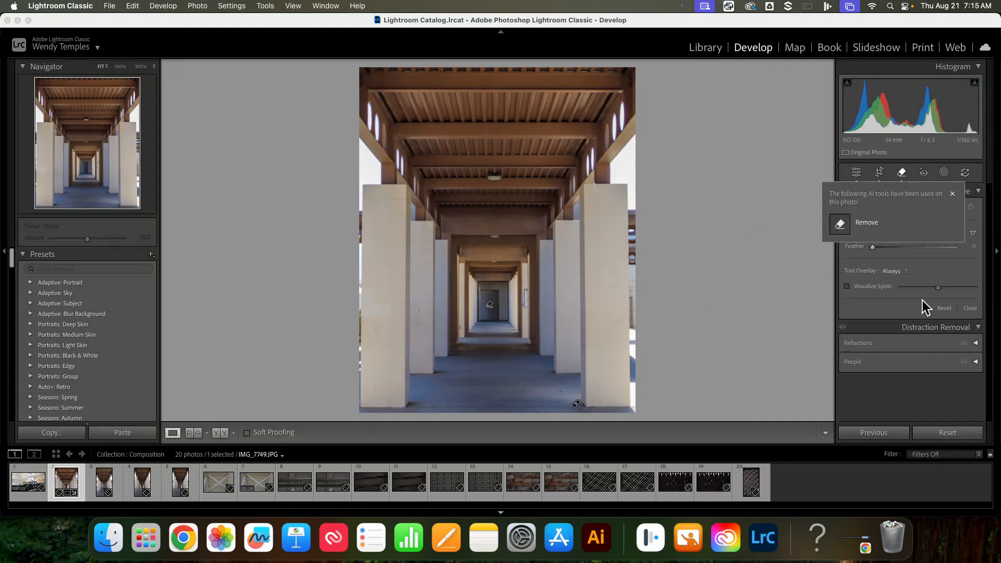
{"action": "left_click", "coordinate": [952, 194]}
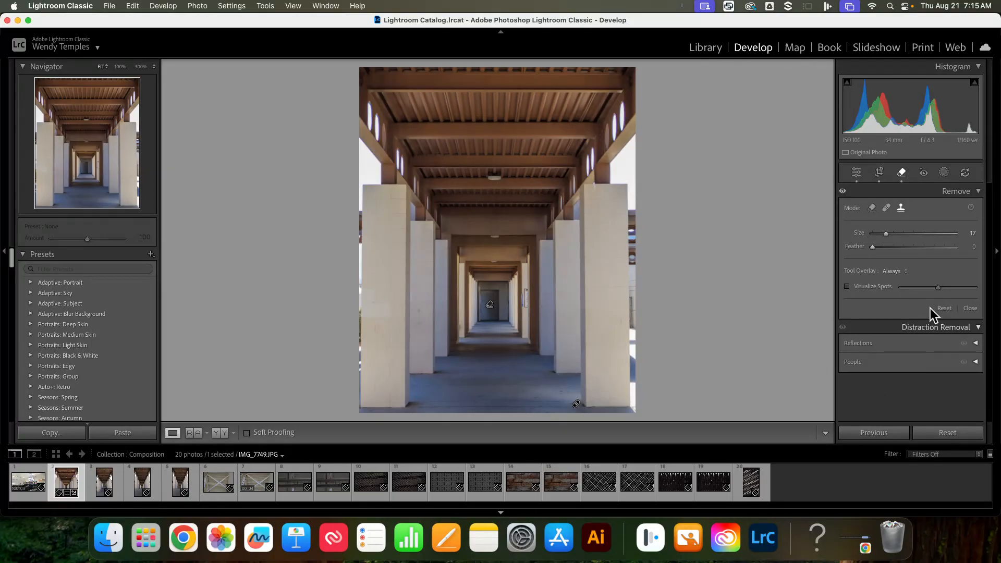
- Look over the Map and Book modules, dismissing their introductory tips
{"action": "left_click", "coordinate": [795, 47]}
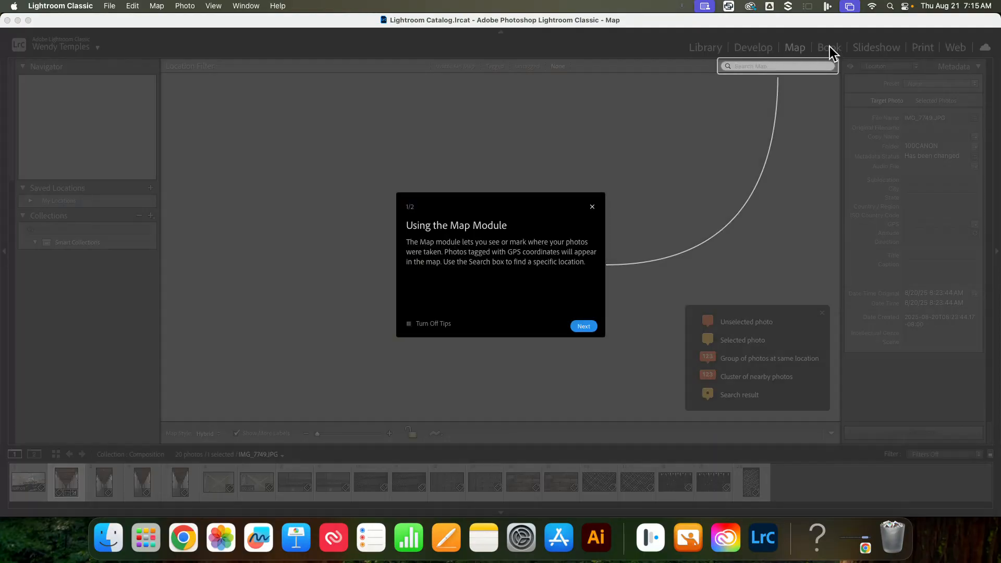
{"action": "left_click", "coordinate": [592, 207]}
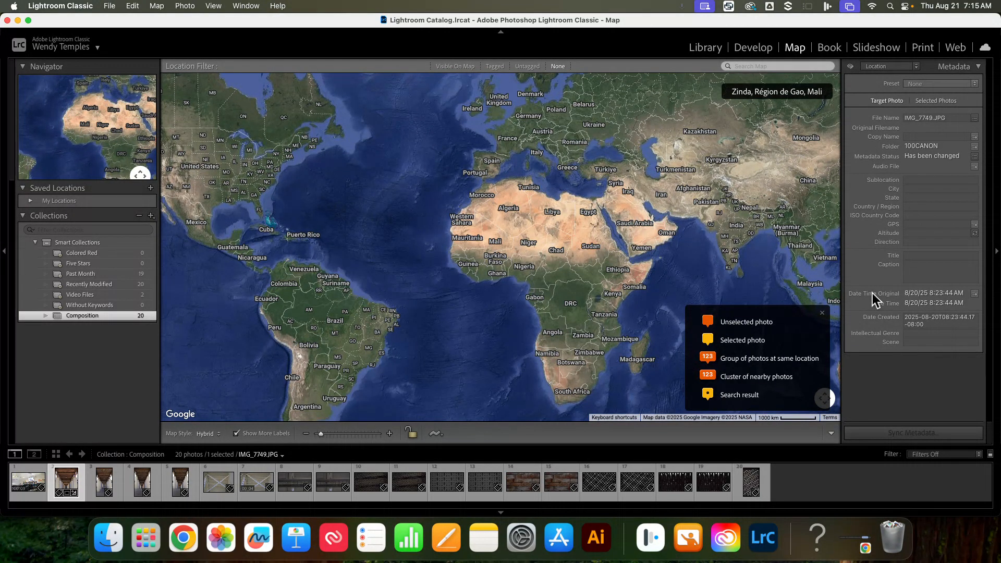
{"action": "left_click", "coordinate": [826, 48]}
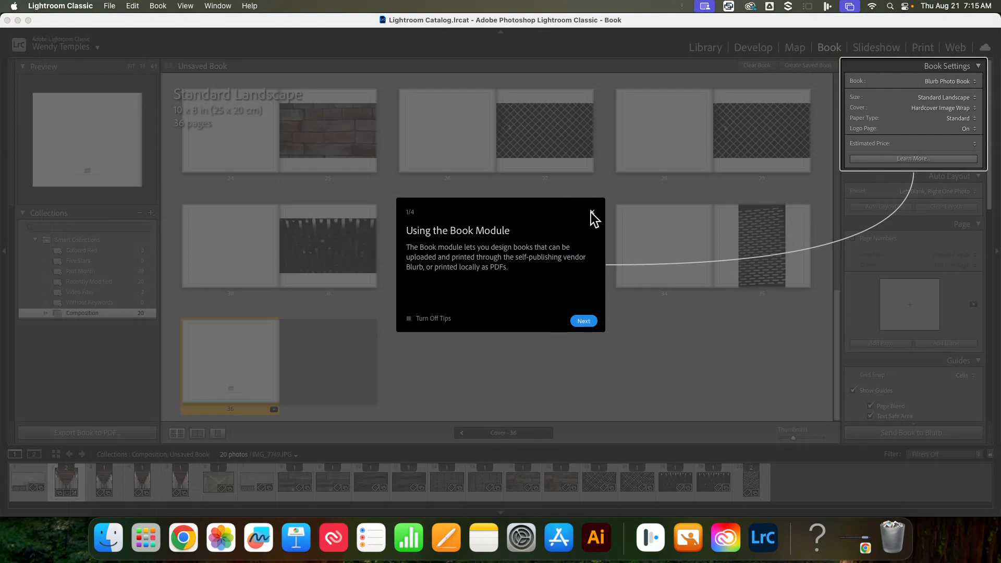
{"action": "left_click", "coordinate": [591, 213]}
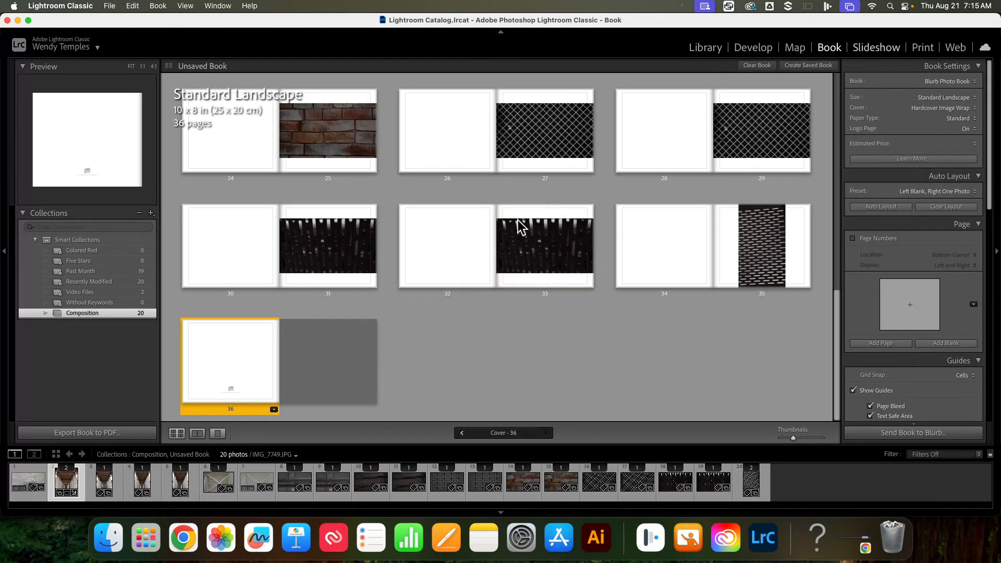
- Look over the Slideshow and Print modules, dismissing the tip about making slideshows
{"action": "left_click", "coordinate": [898, 48]}
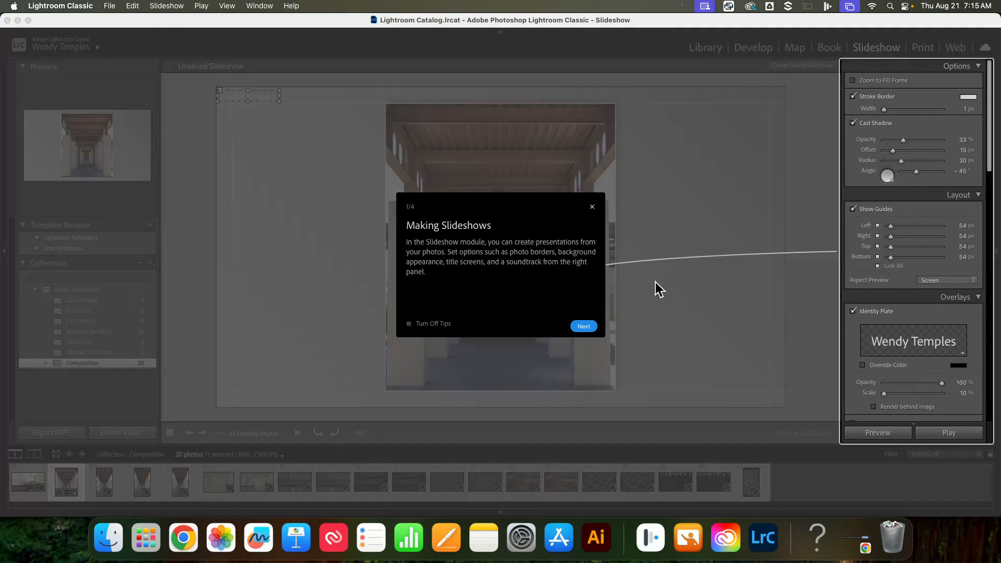
{"action": "left_click", "coordinate": [592, 207]}
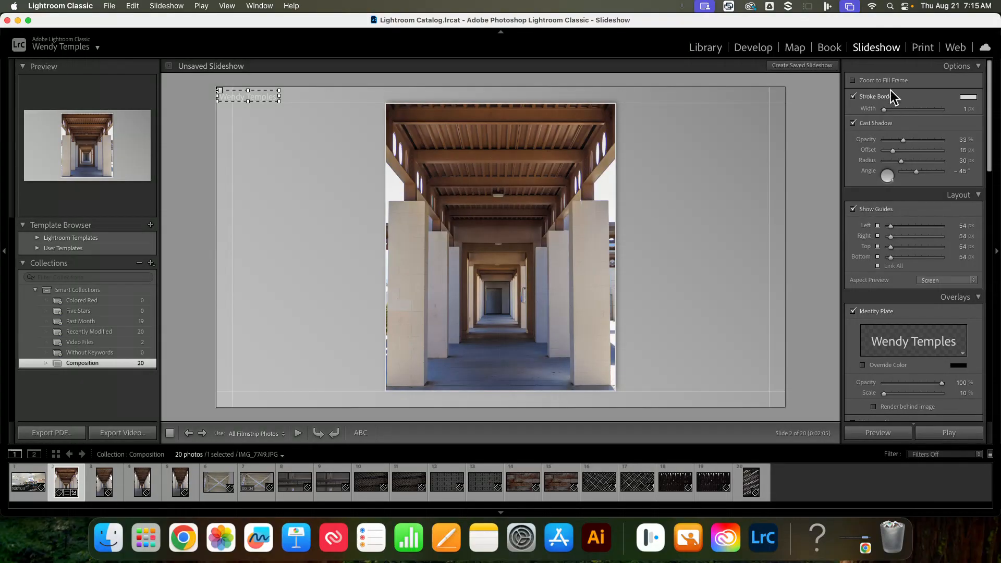
{"action": "left_click", "coordinate": [922, 48]}
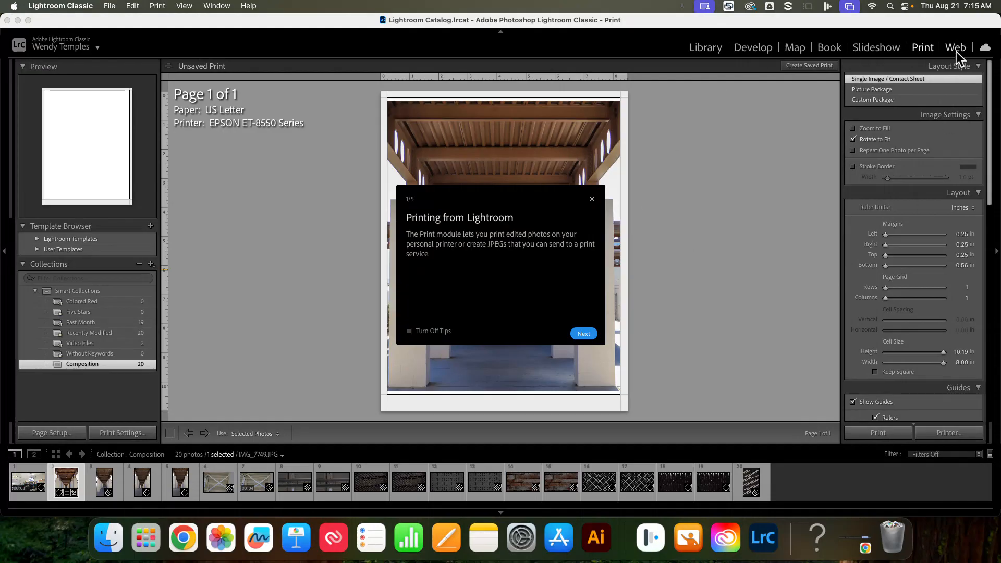
- Preview pages 2, 3 and 1 of the Classic Gallery in the Web module, dismissing its introductory tips
{"action": "left_click", "coordinate": [956, 49]}
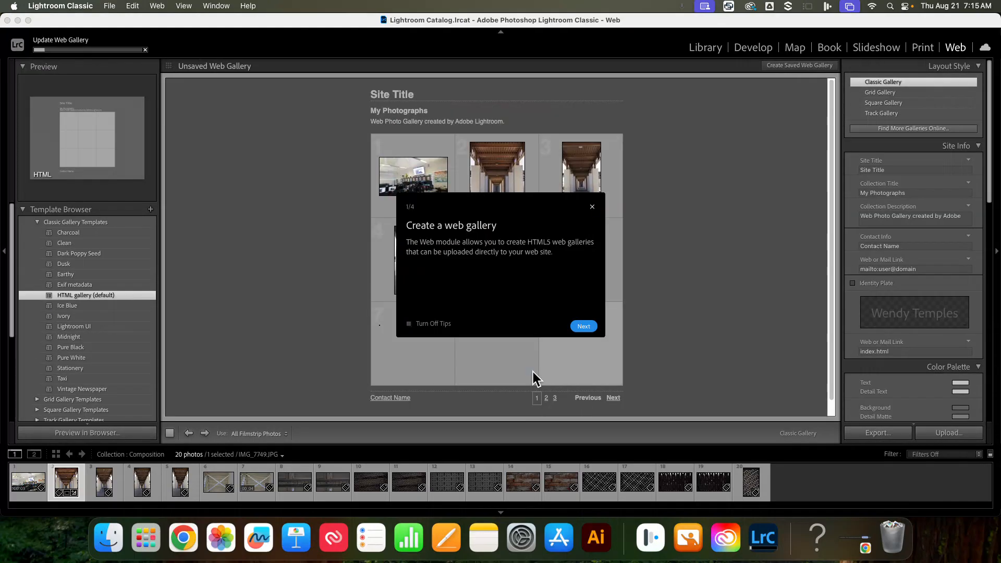
{"action": "left_click", "coordinate": [584, 327]}
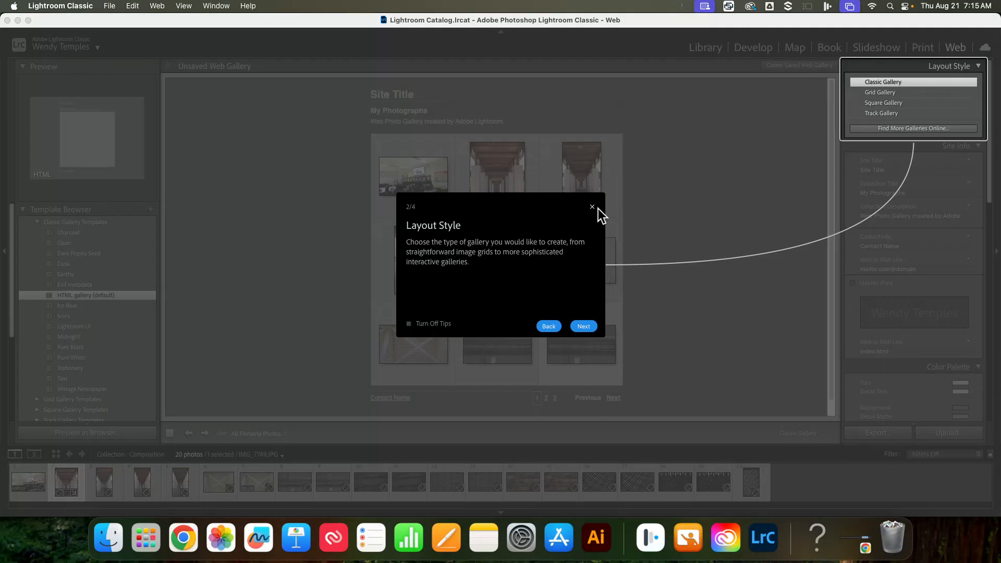
{"action": "left_click", "coordinate": [592, 208]}
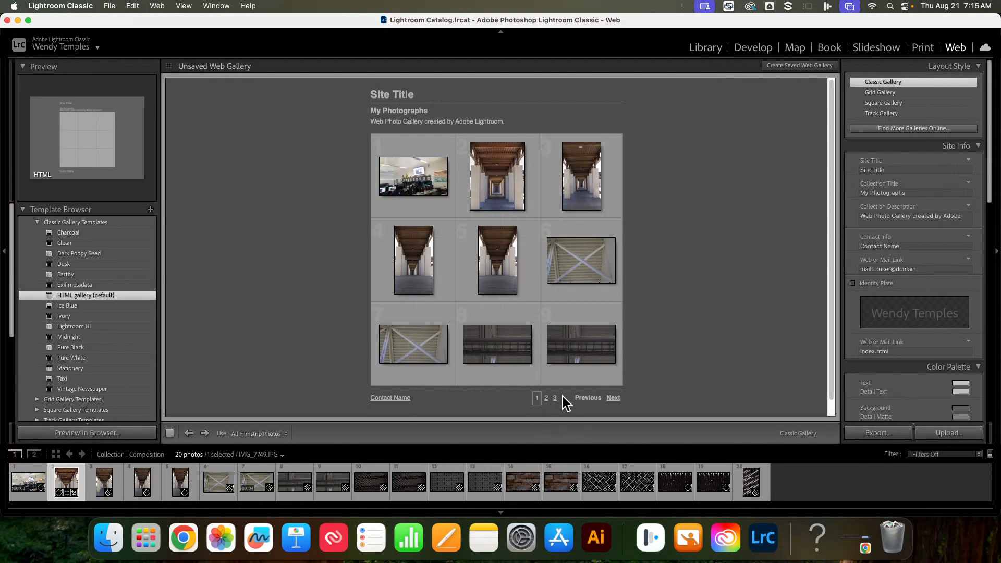
{"action": "left_click", "coordinate": [545, 398]}
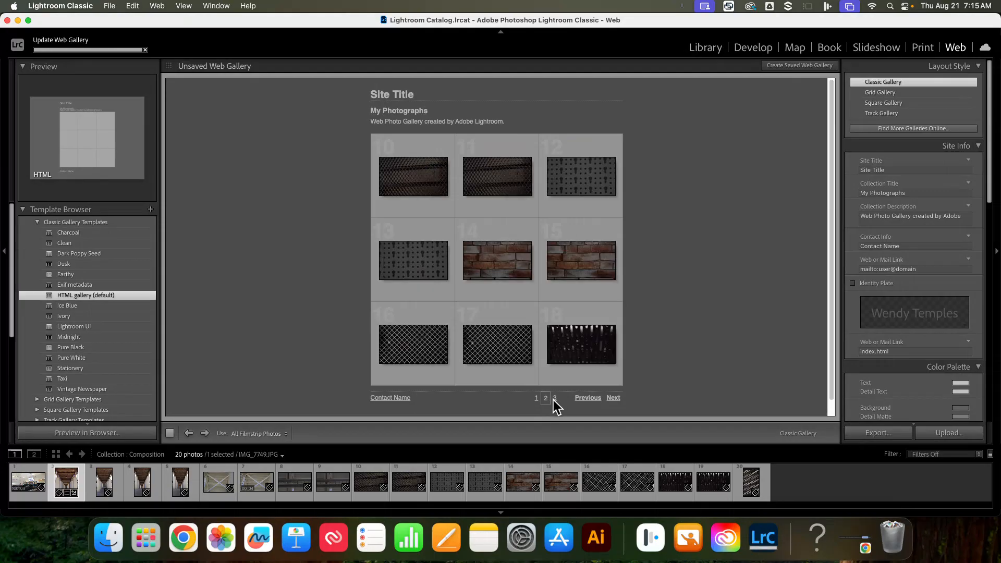
{"action": "left_click", "coordinate": [554, 399]}
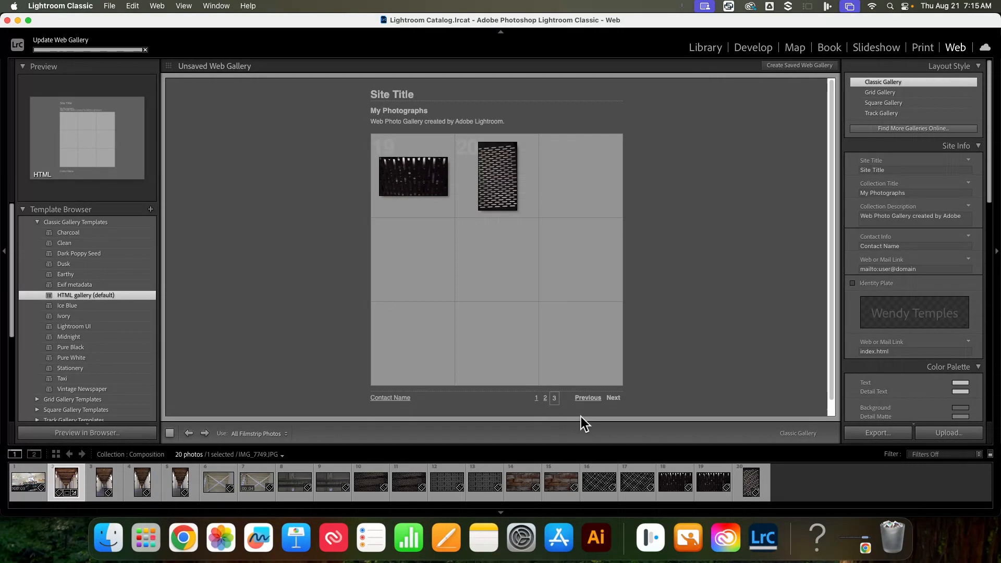
{"action": "left_click", "coordinate": [537, 398]}
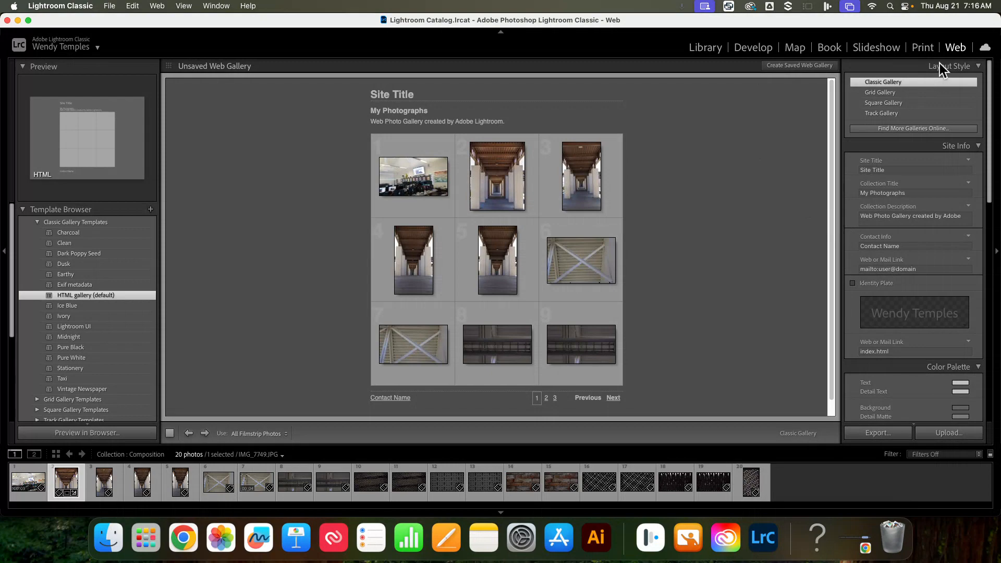
- Preview the Print module's single-image layout with the classroom video MVI_0127.MP4
{"action": "left_click", "coordinate": [921, 48]}
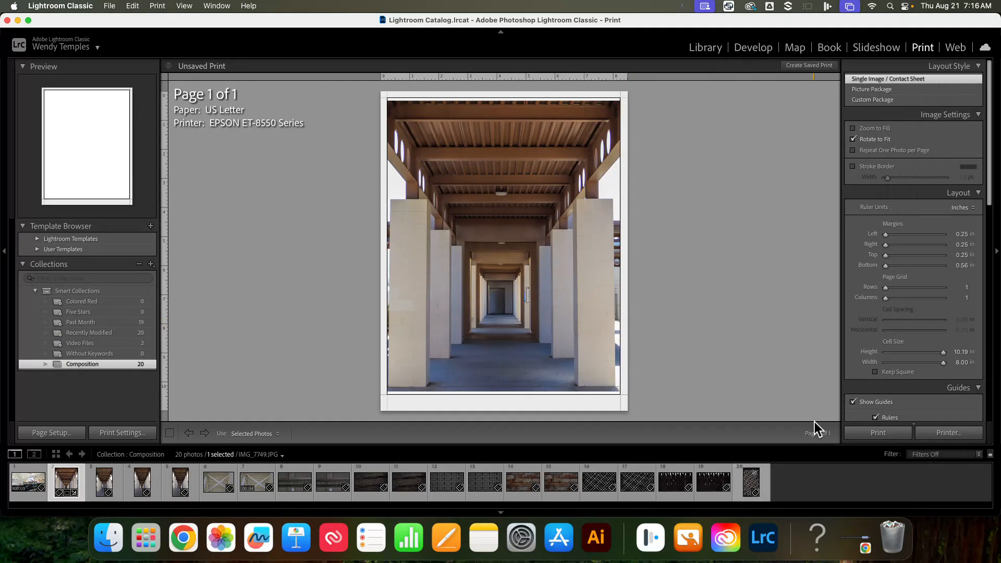
{"action": "left_click", "coordinate": [27, 495]}
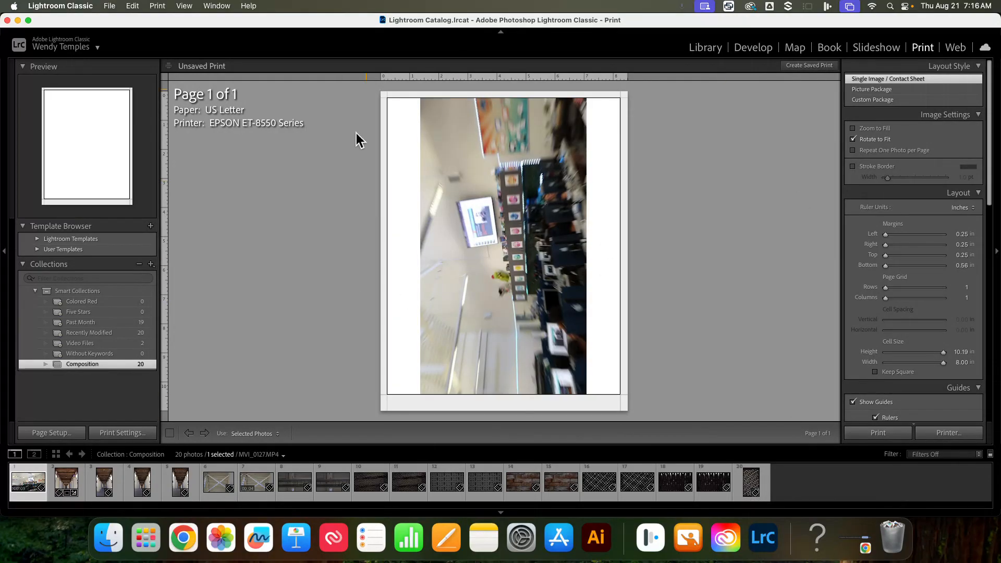
- Switch to Google Chrome and open the list of installed extensions
{"action": "left_click", "coordinate": [181, 550]}
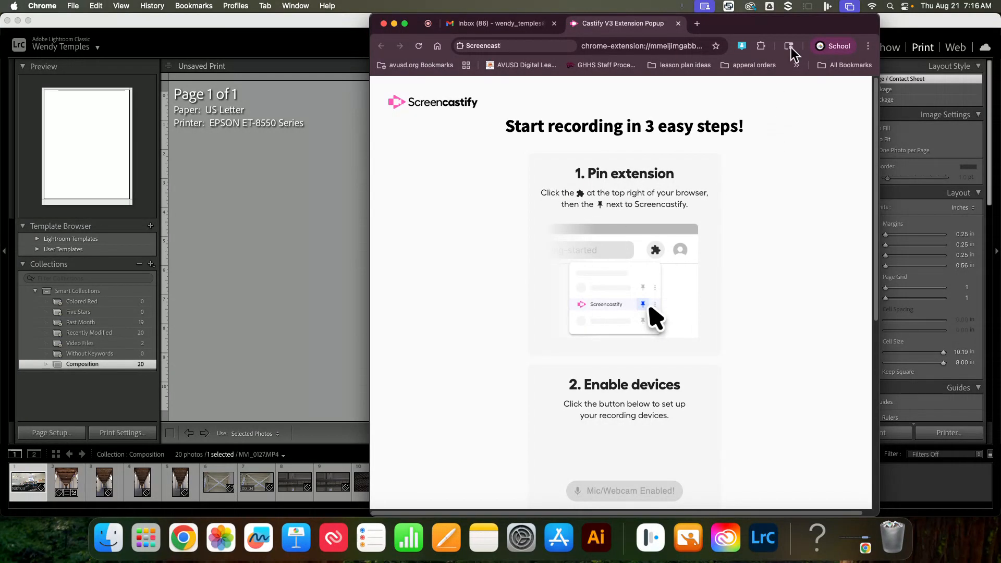
{"action": "left_click", "coordinate": [763, 46]}
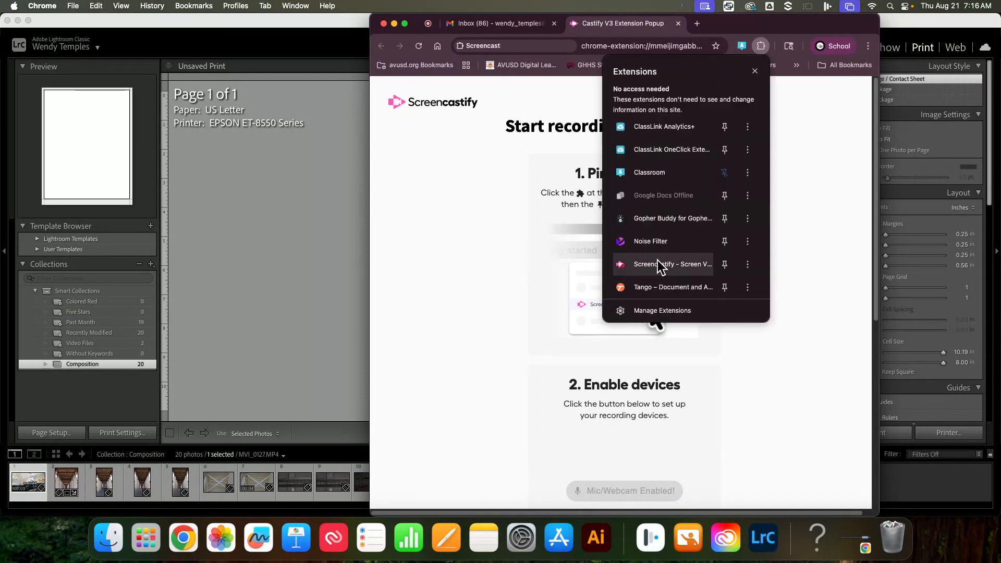